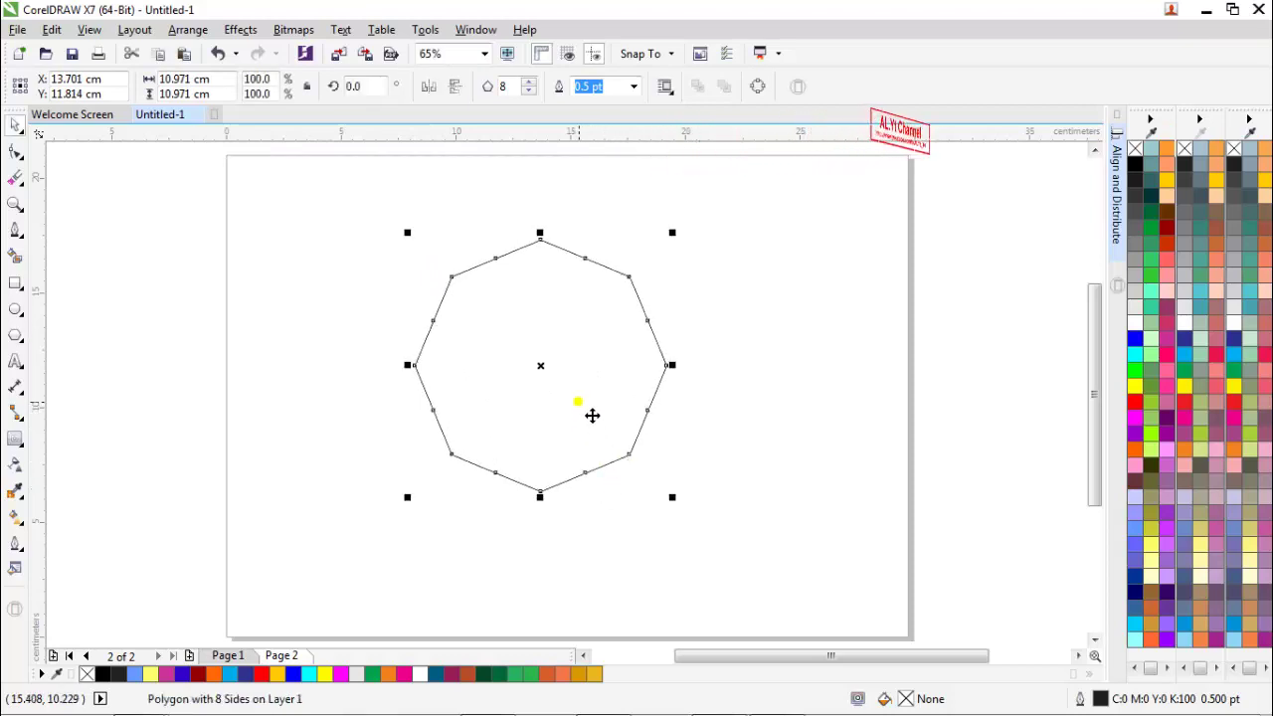
# - Center the octagon on the page and set its width and height to 9 cm each
pyautogui.press('p')
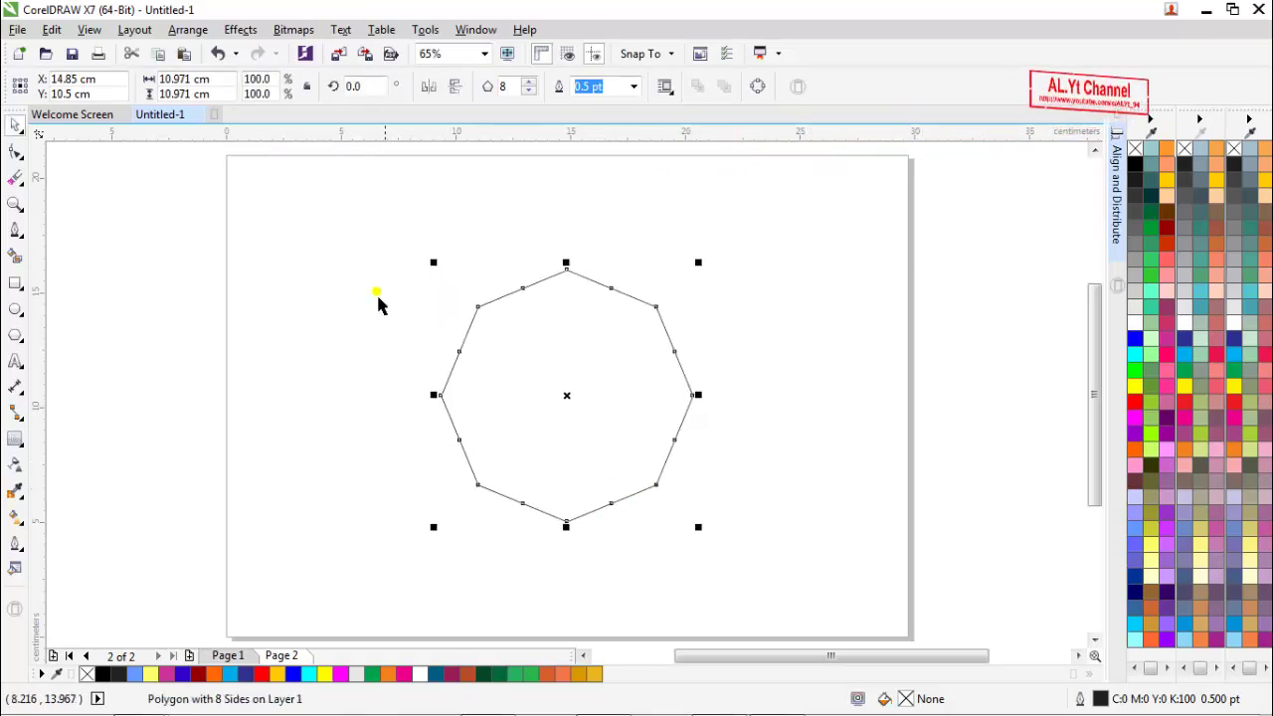
pyautogui.click(167, 80)
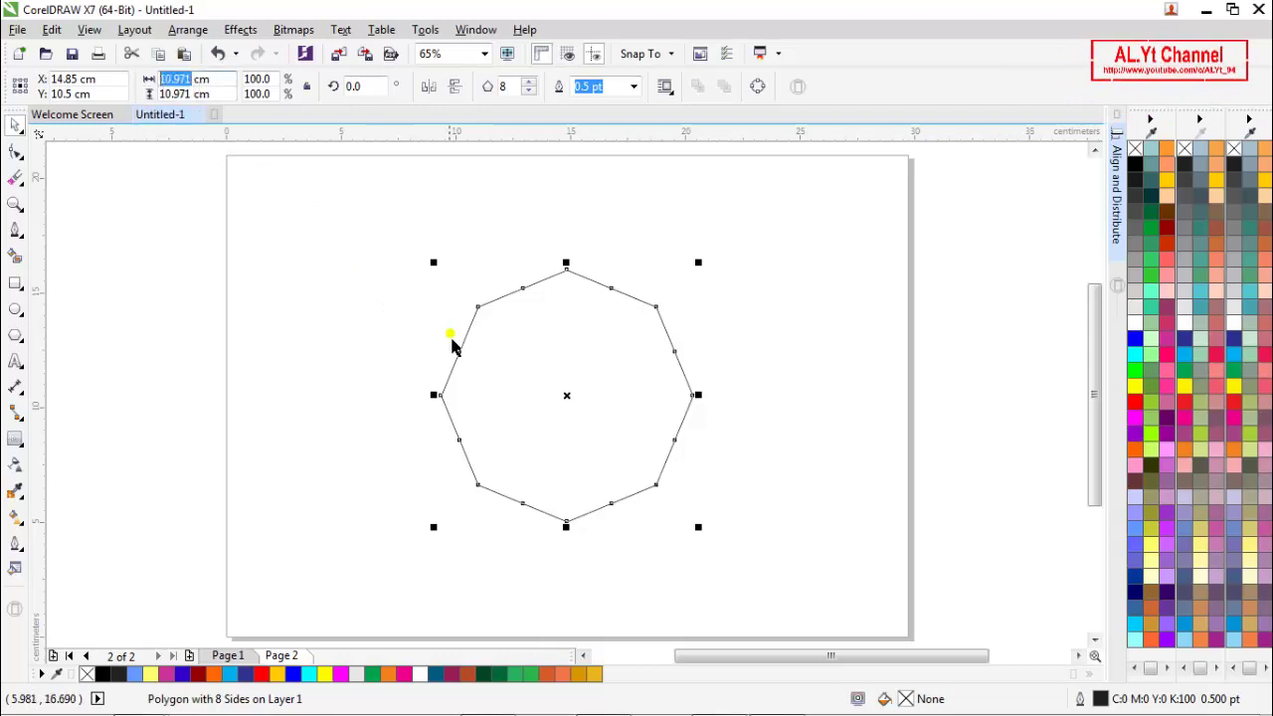
pyautogui.write('9')
pyautogui.press('Tab')
pyautogui.write('9')
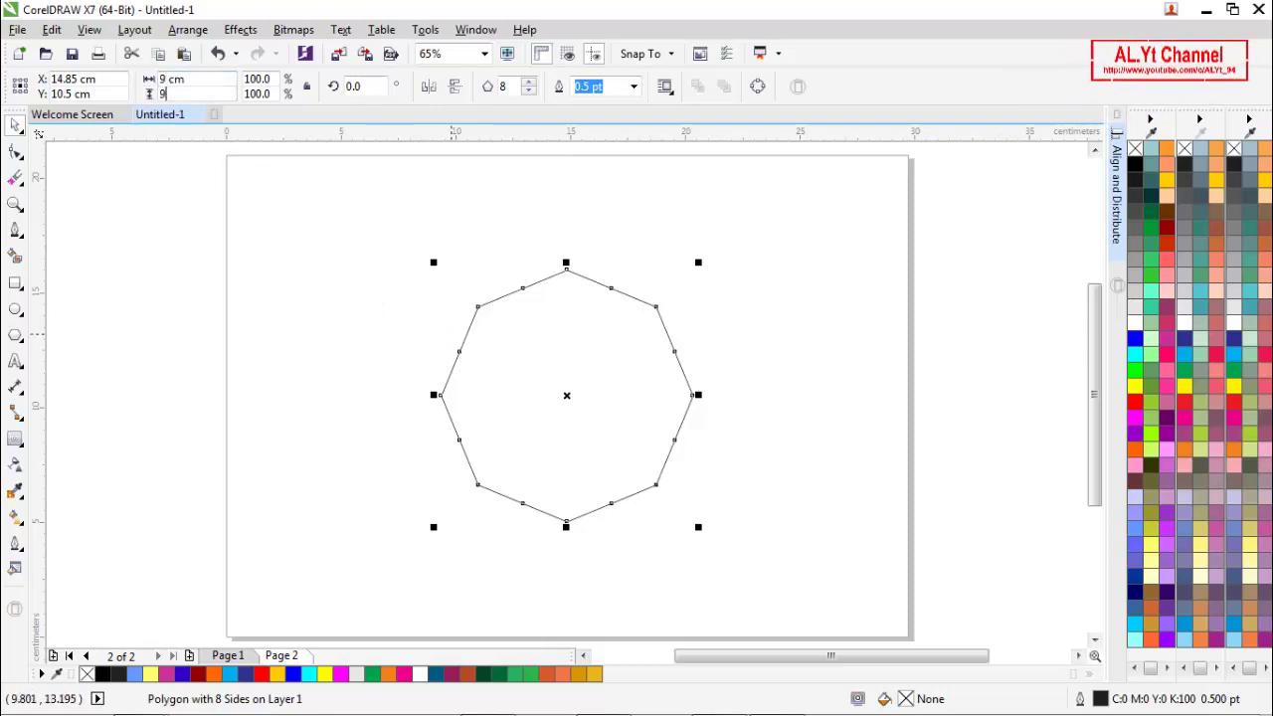
pyautogui.press('Return')
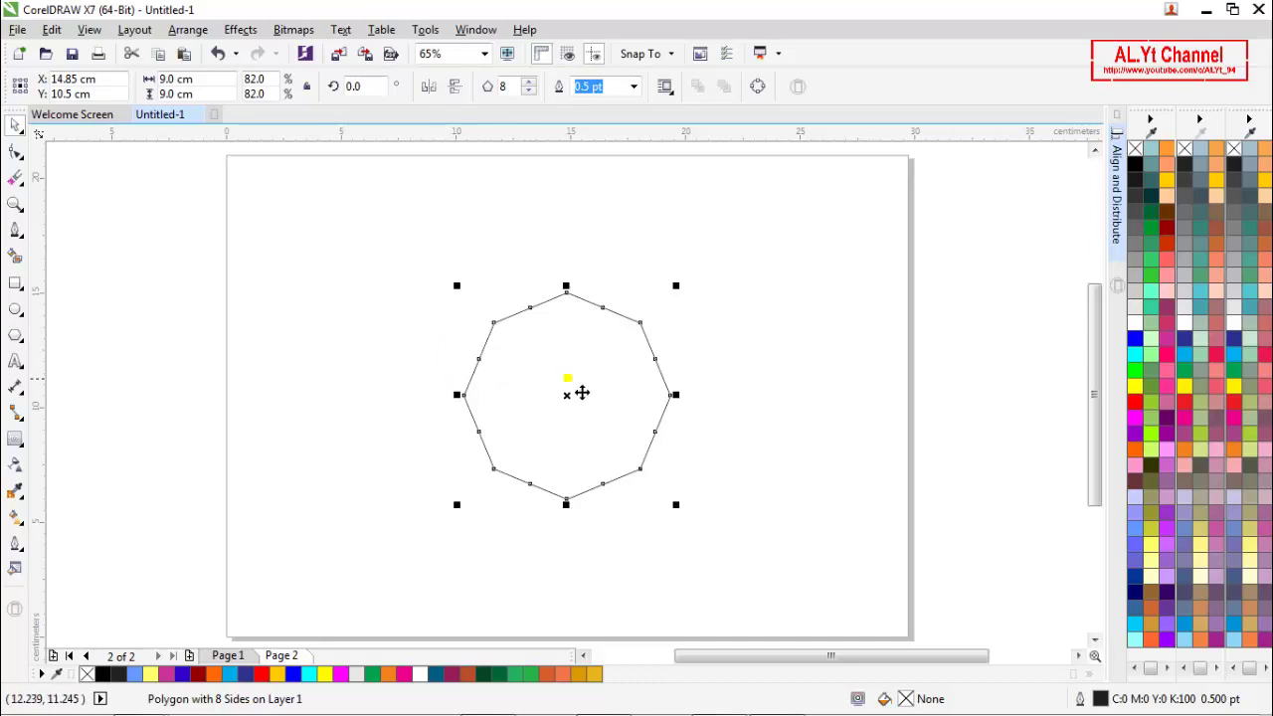
# - Rotate the octagon about its center by about 21.9 degrees so its top and bottom edges lie nearly horizontal
pyautogui.click(585, 385)
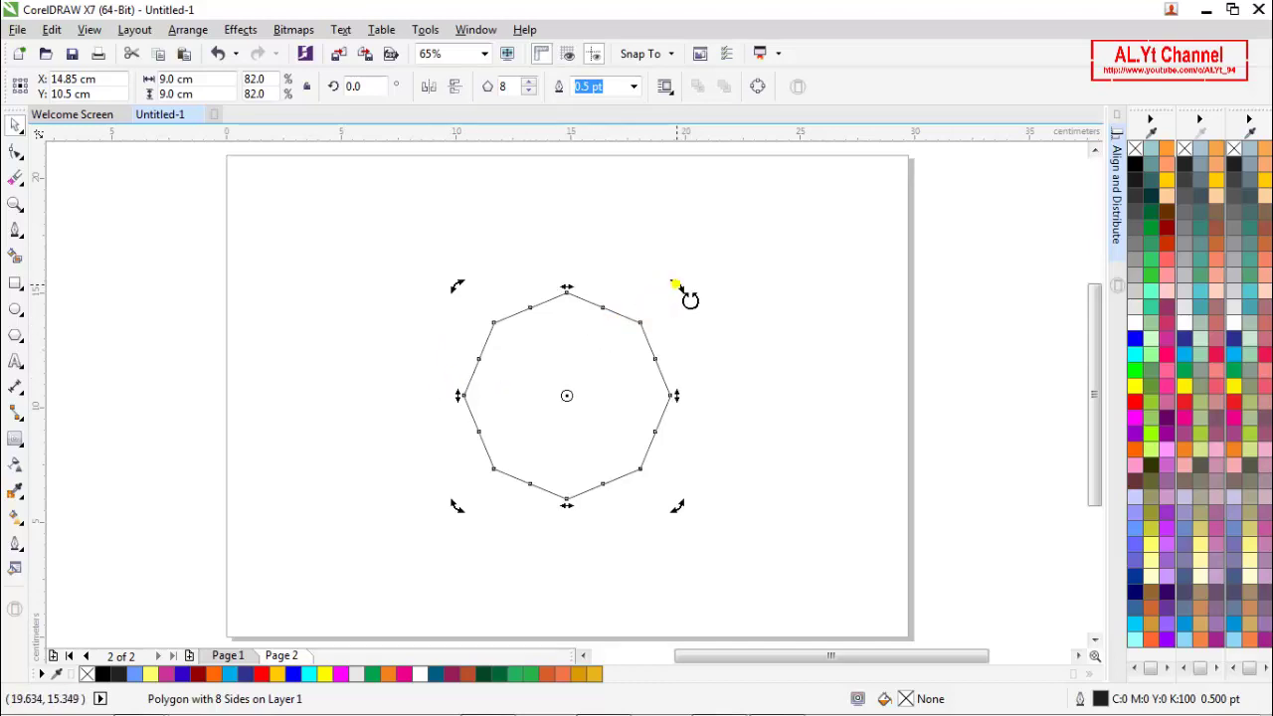
pyautogui.moveTo(688, 296); pyautogui.dragTo(620, 275)
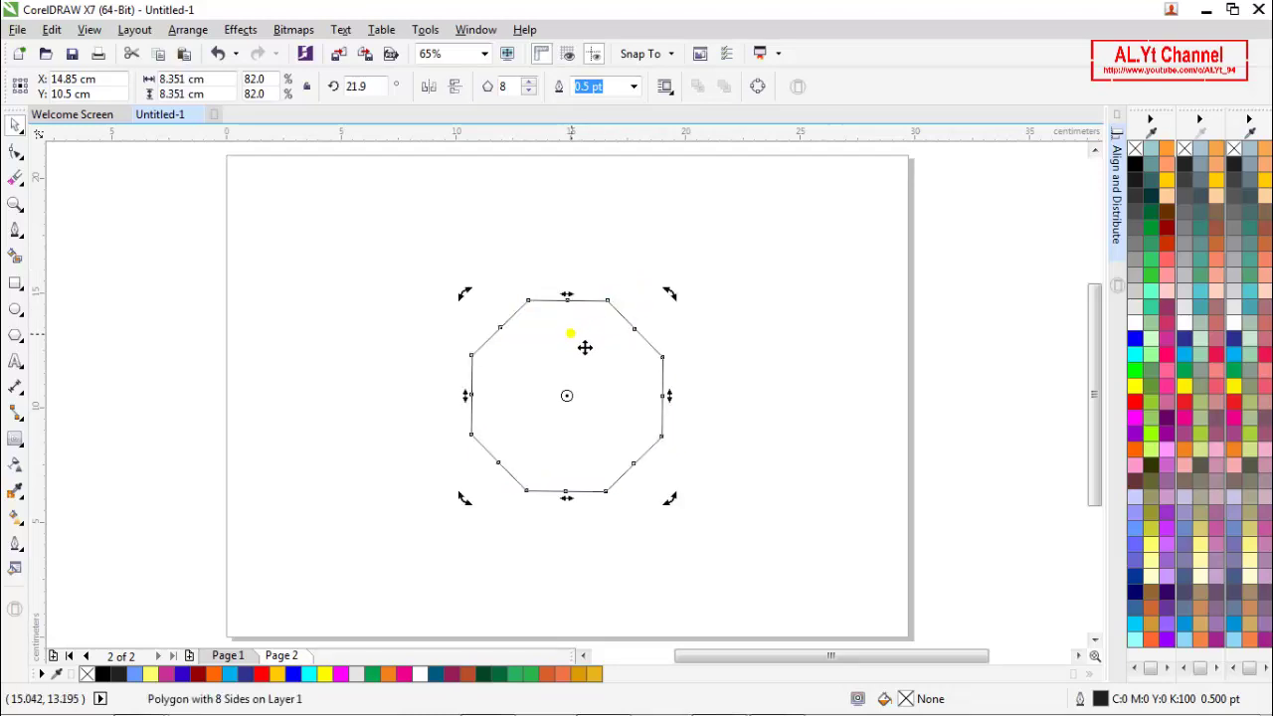
pyautogui.scroll(3, 570, 334)
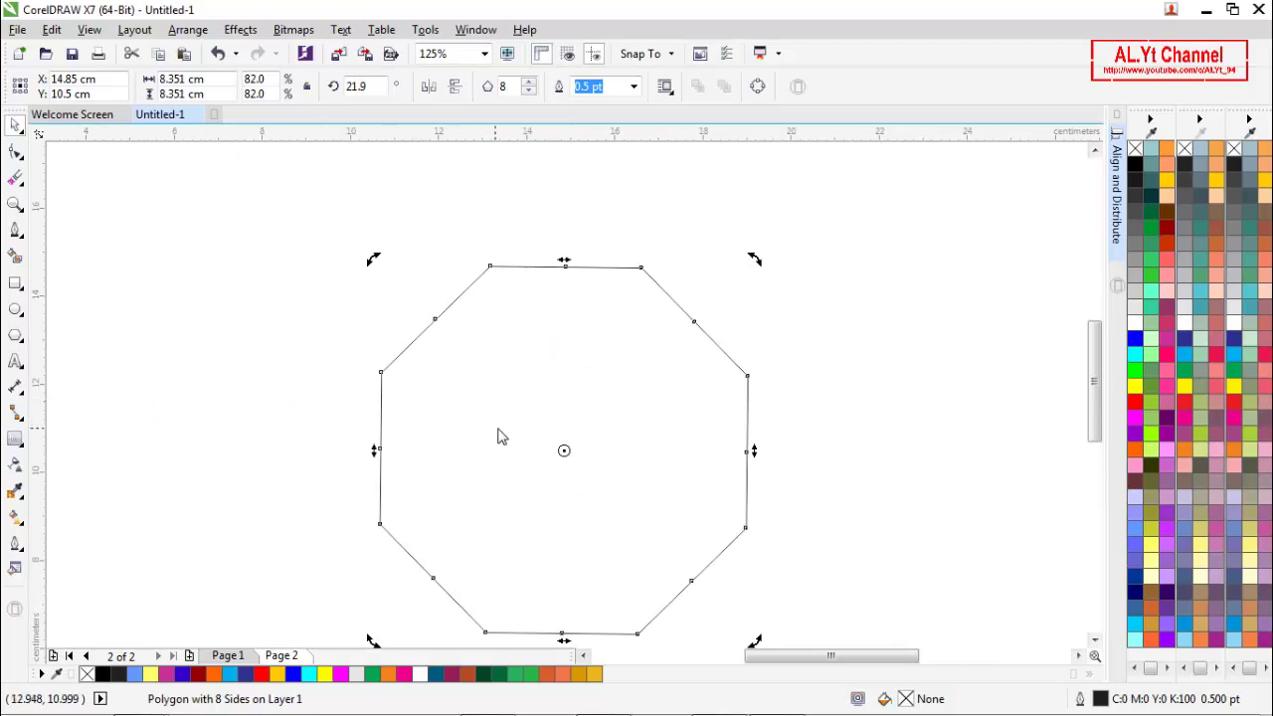
# - Place a temporary vertical guideline through the octagon's center and delete it again
pyautogui.moveTo(562, 452); pyautogui.dragTo(560, 452)
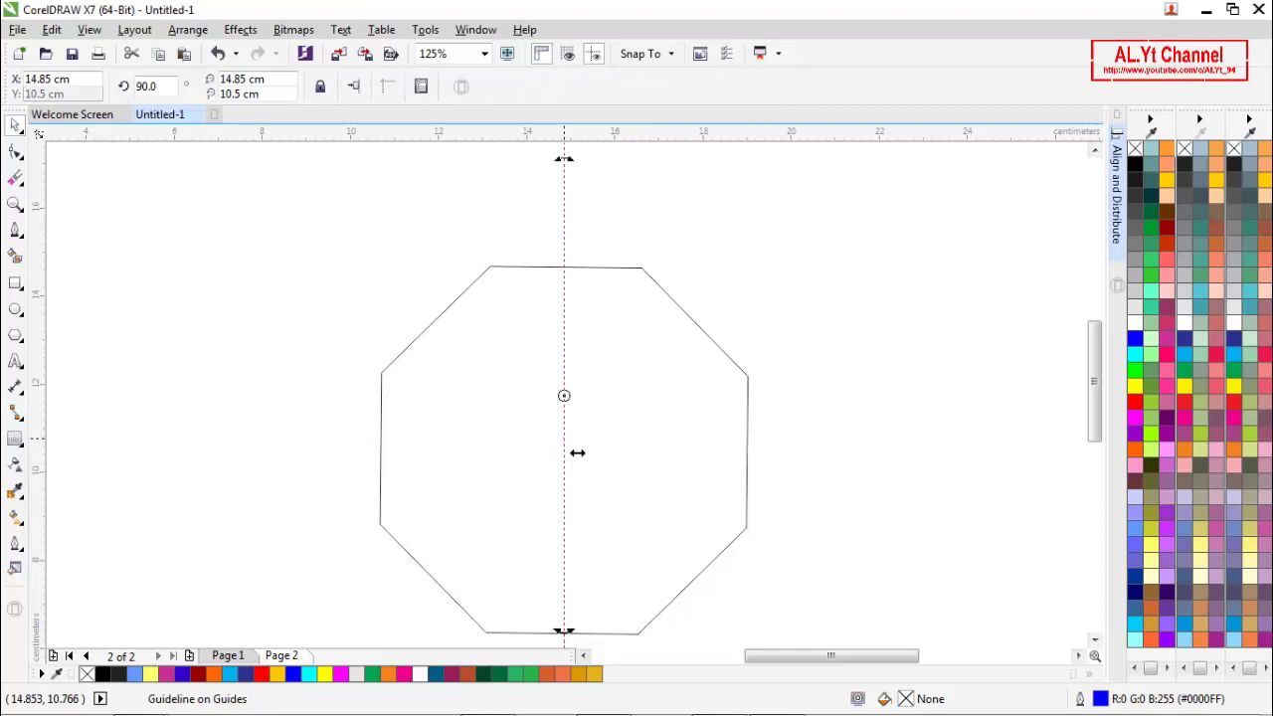
pyautogui.press('Delete')
pyautogui.scroll(-2, 548, 437)
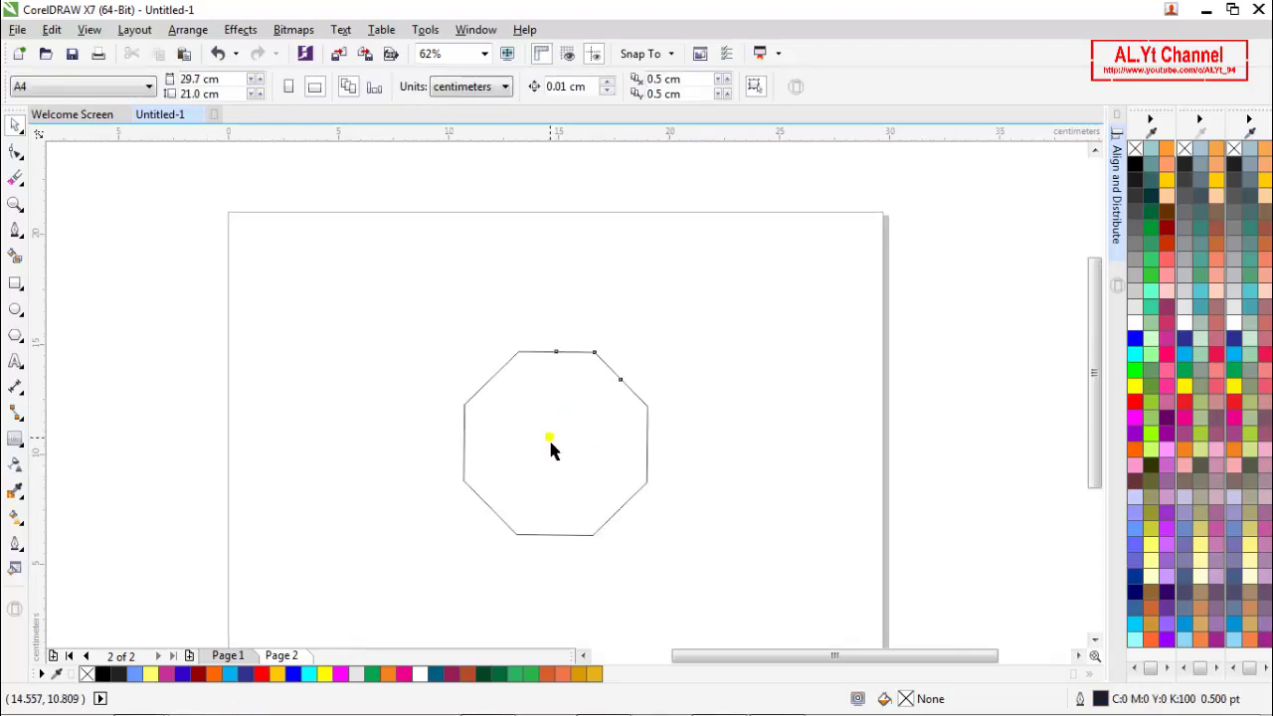
pyautogui.click(549, 437)
pyautogui.click(806, 434)
pyautogui.scroll(-1, 587, 447)
pyautogui.scroll(1, 590, 479)
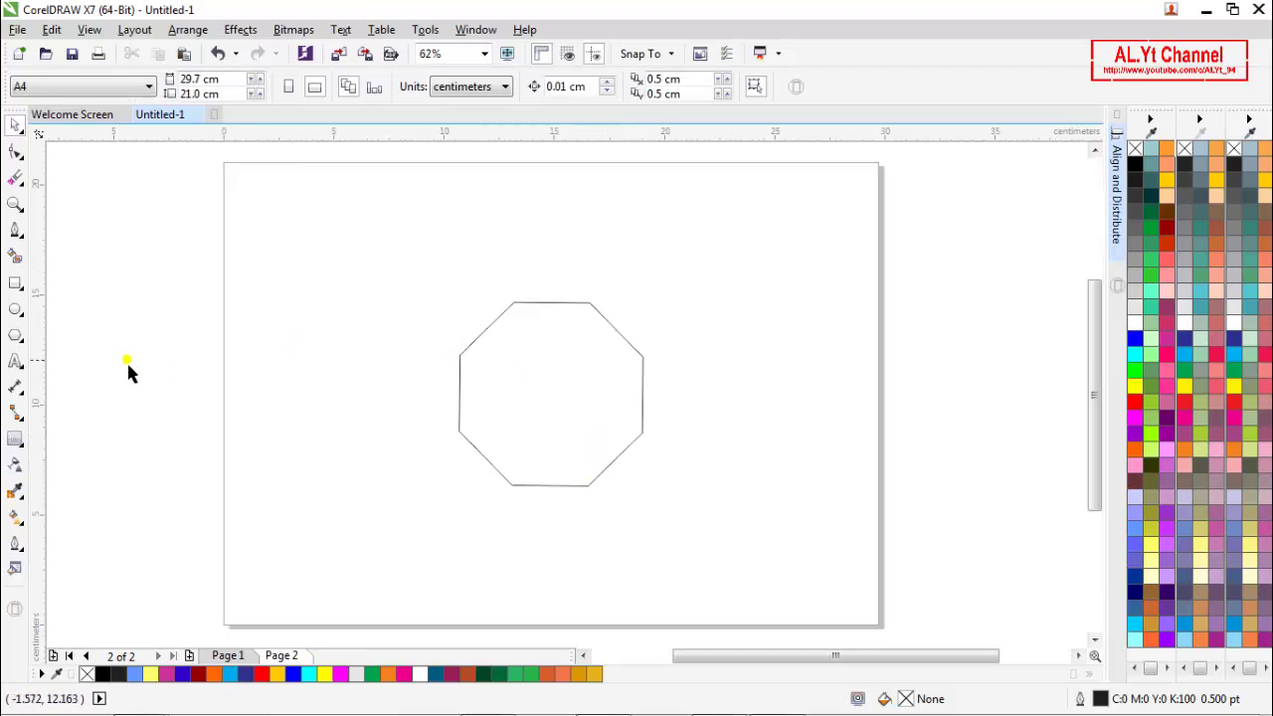
# - Draw a very thin rectangle about 3.44 cm wide along the octagon's upper edge, spanning its two upper corner nodes
pyautogui.click(18, 288)
pyautogui.scroll(1, 585, 350)
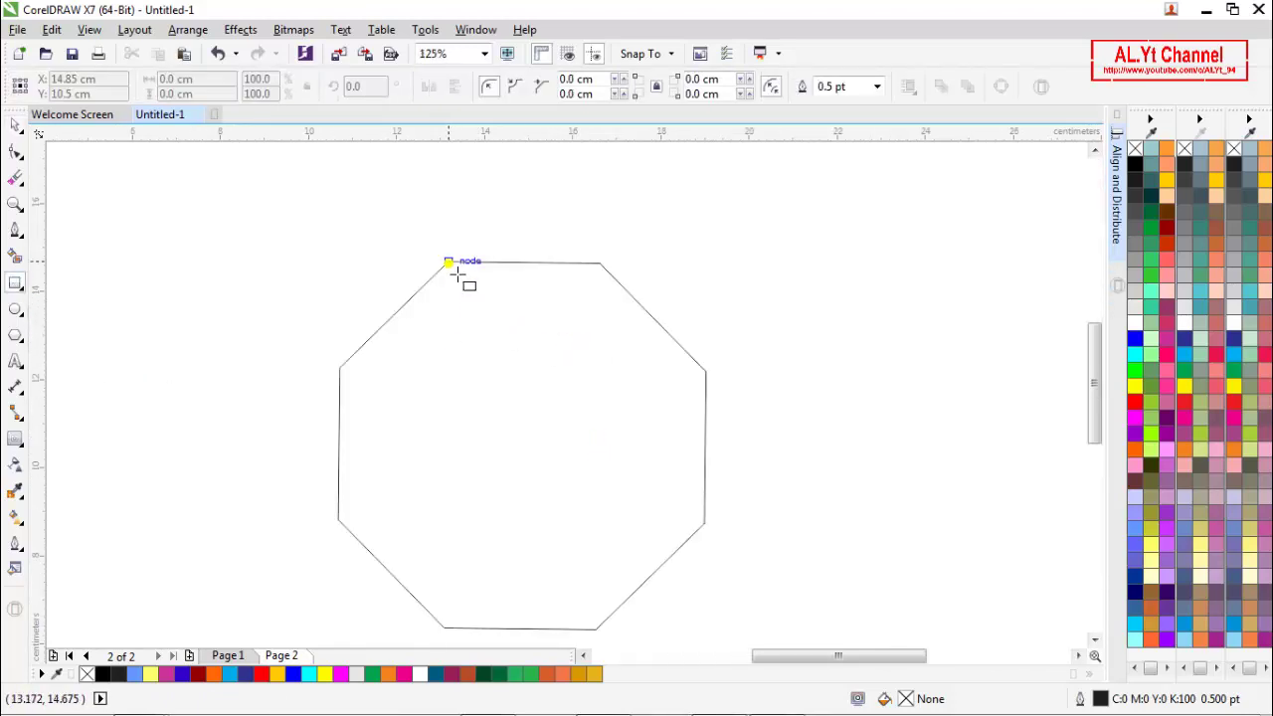
pyautogui.moveTo(456, 269); pyautogui.dragTo(605, 279)
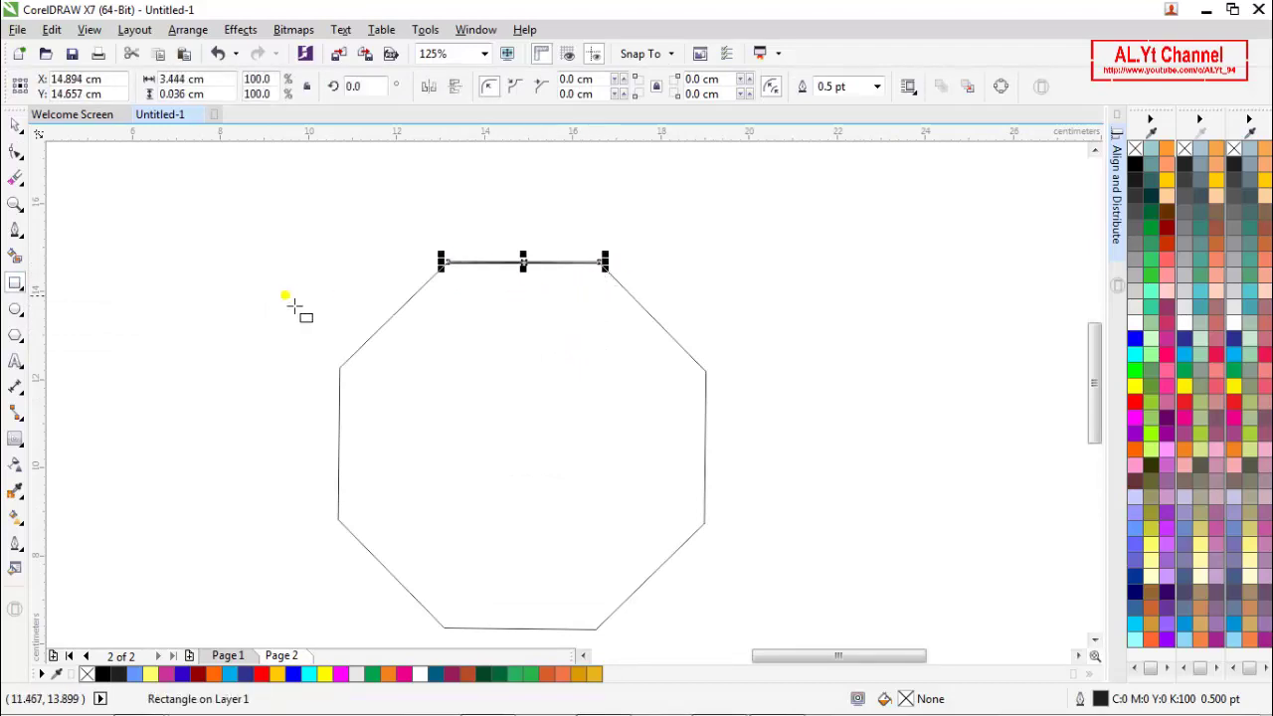
pyautogui.click(16, 124)
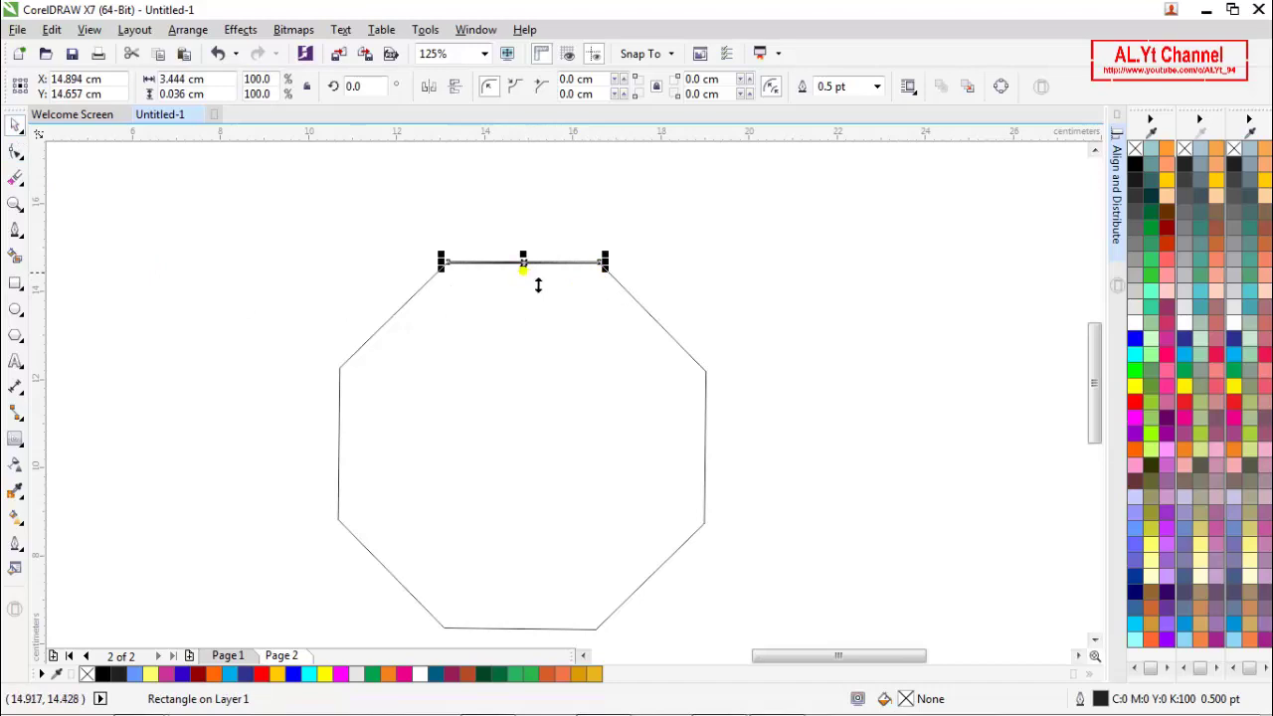
# - Stretch the thin rectangle vertically past the octagon's upper and lower edges to a height of about 9.62 cm
pyautogui.moveTo(538, 285); pyautogui.dragTo(528, 472)
pyautogui.scroll(1, 537, 264)
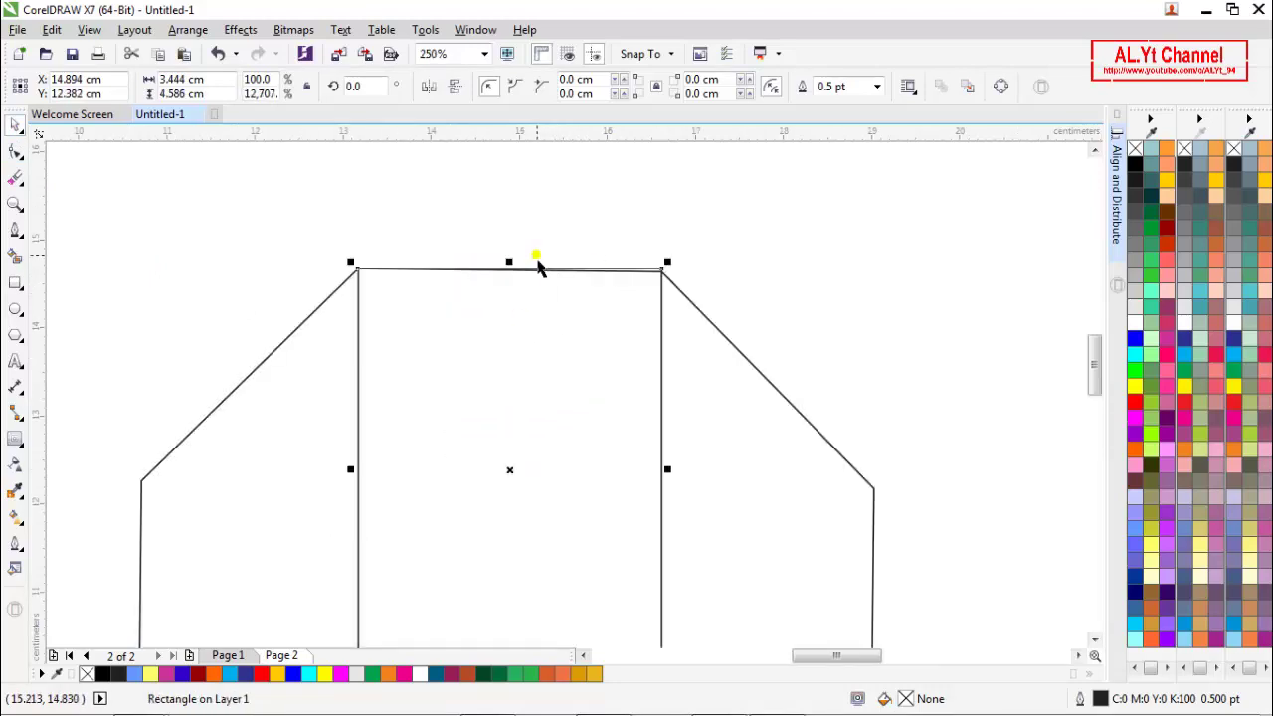
pyautogui.scroll(1, 537, 267)
pyautogui.moveTo(495, 285); pyautogui.dragTo(484, 199)
pyautogui.scroll(-3, 505, 224)
pyautogui.scroll(-1, 505, 223)
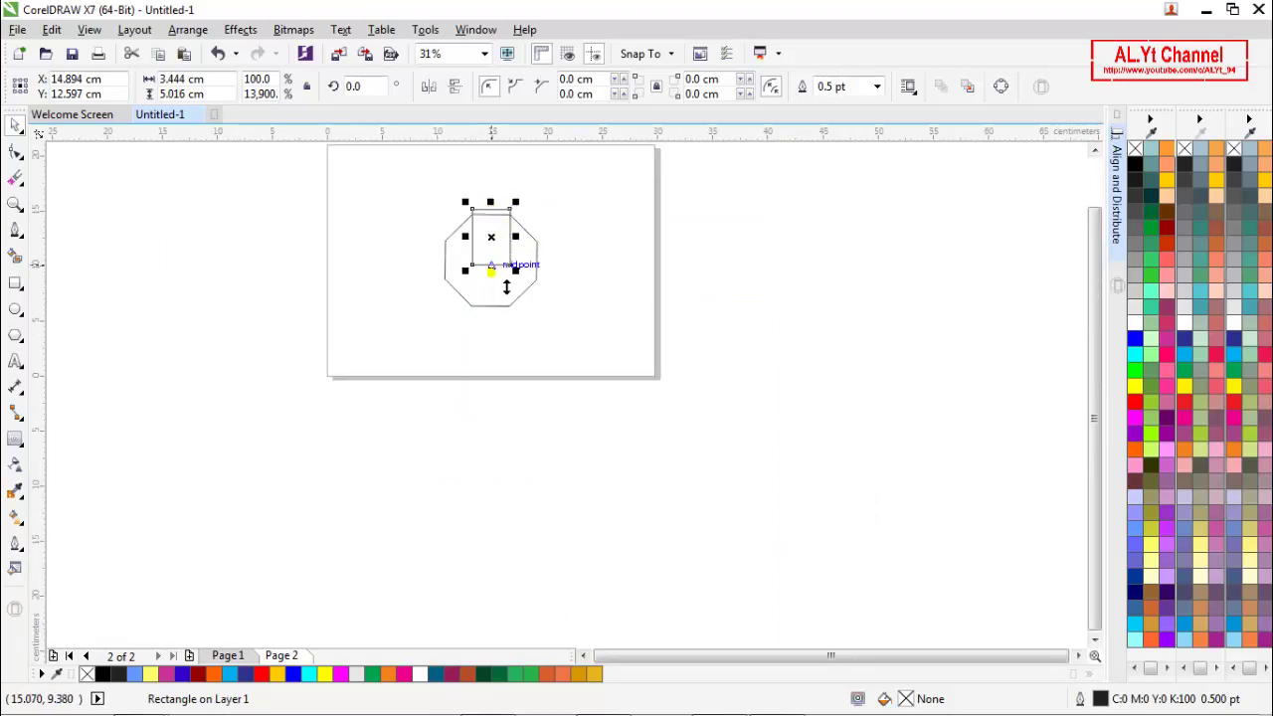
pyautogui.moveTo(496, 282); pyautogui.dragTo(497, 378)
pyautogui.scroll(1, 485, 229)
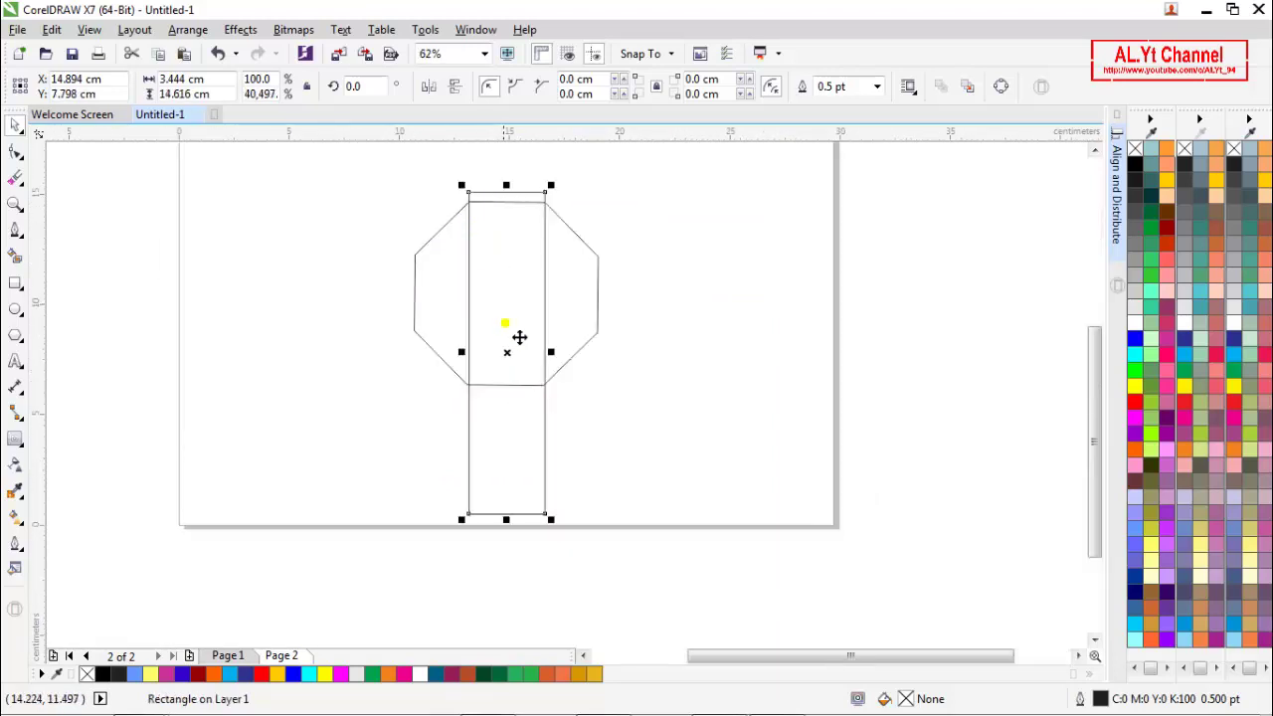
pyautogui.moveTo(519, 537); pyautogui.dragTo(521, 422)
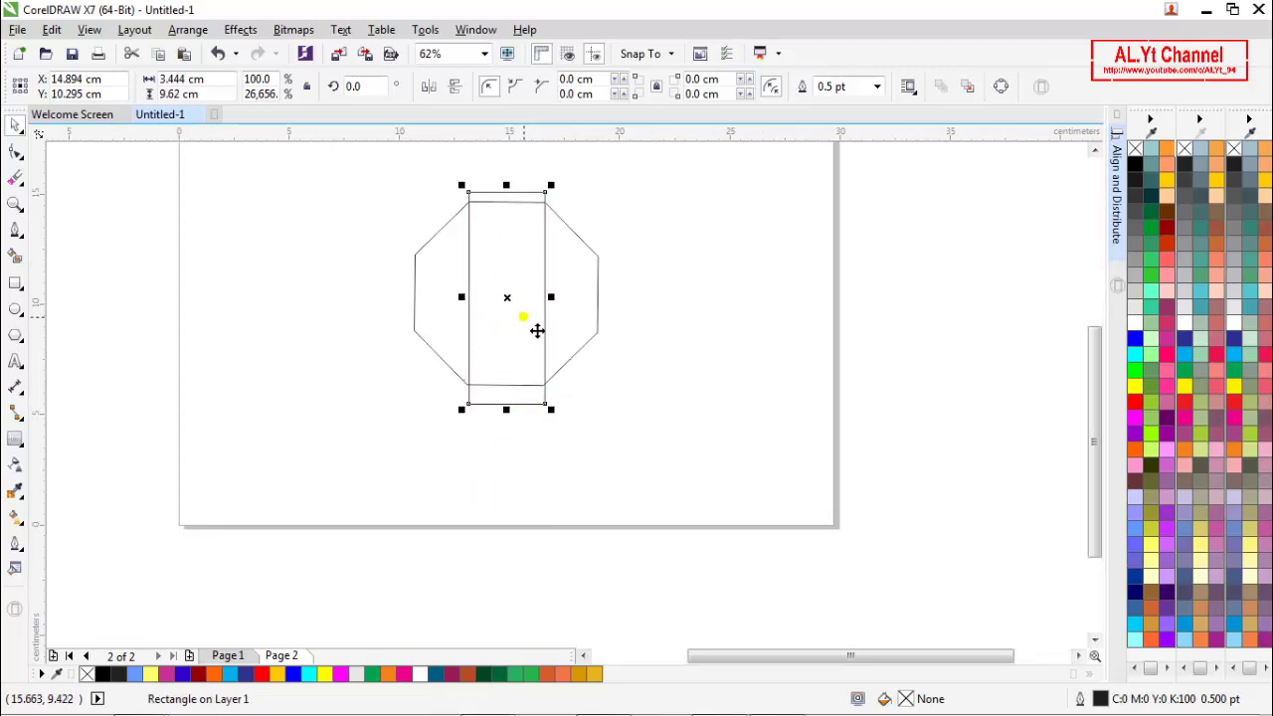
# - Center the tall rectangle on the page and reduce its height evenly from both ends to about 8.97 cm
pyautogui.click(673, 345)
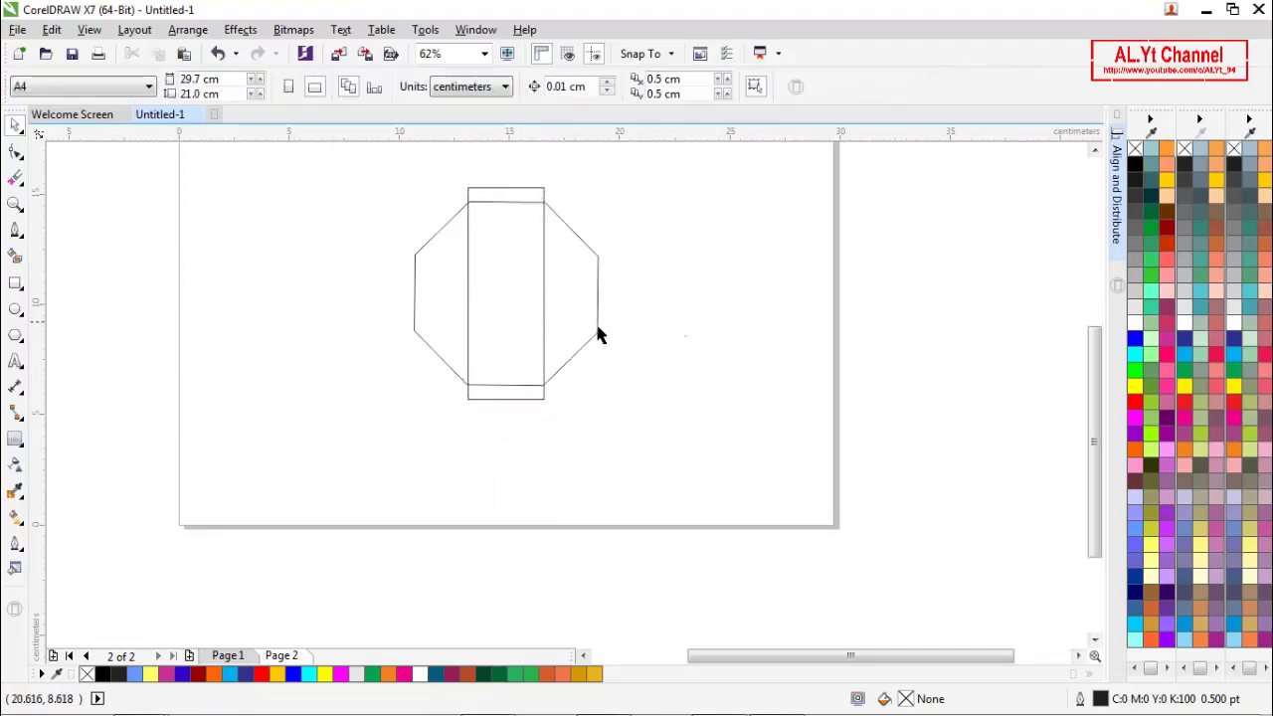
pyautogui.click(598, 329)
pyautogui.click(674, 346)
pyautogui.click(508, 397)
pyautogui.scroll(2, 490, 241)
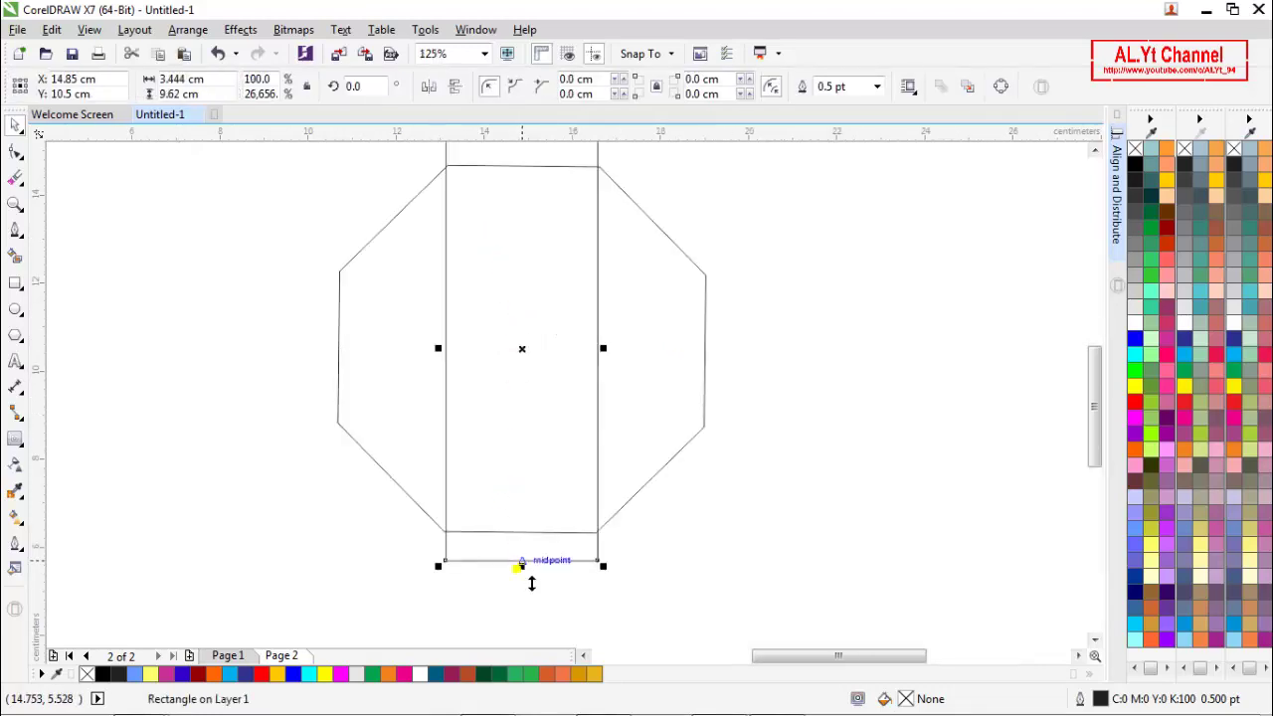
pyautogui.moveTo(531, 580)
pyautogui.mouseDown()
pyautogui.moveTo(534, 563)
pyautogui.moveTo(543, 574)
pyautogui.mouseUp()
pyautogui.click(740, 522)
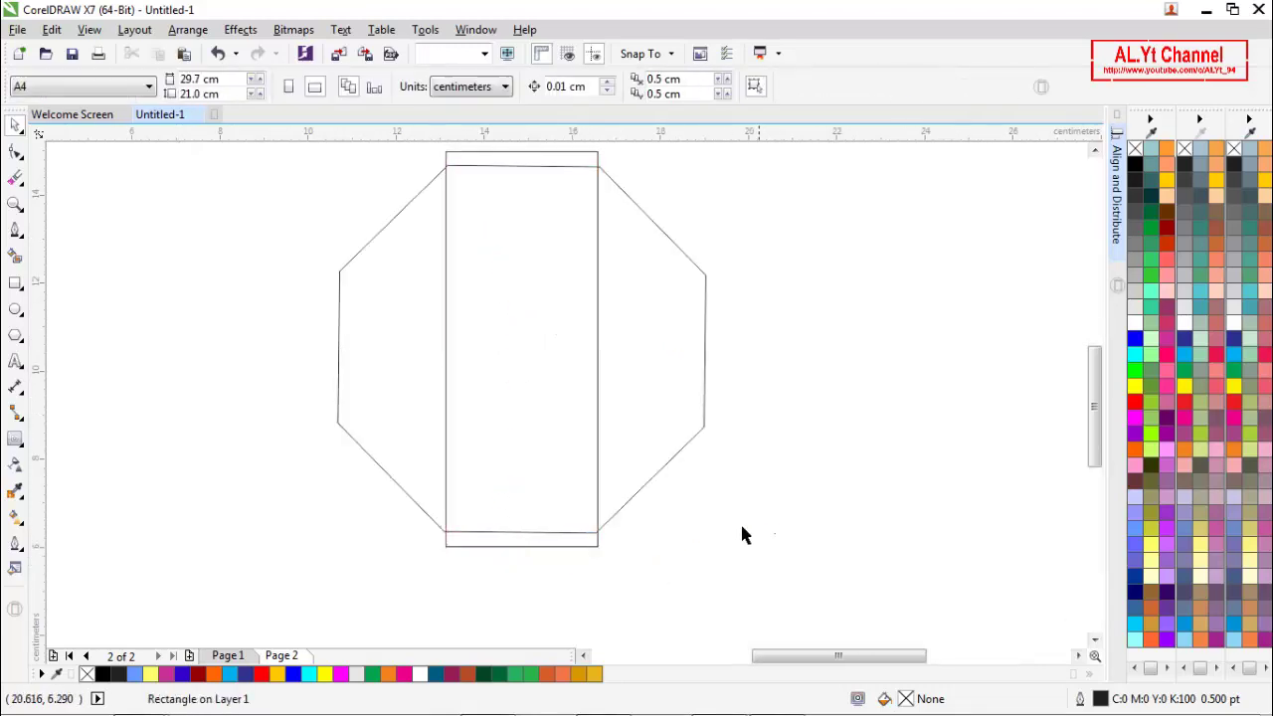
# - Copy the tall rectangle and paste the duplicate in the same place
pyautogui.scroll(-2, 548, 394)
pyautogui.click(553, 376)
pyautogui.click(520, 341)
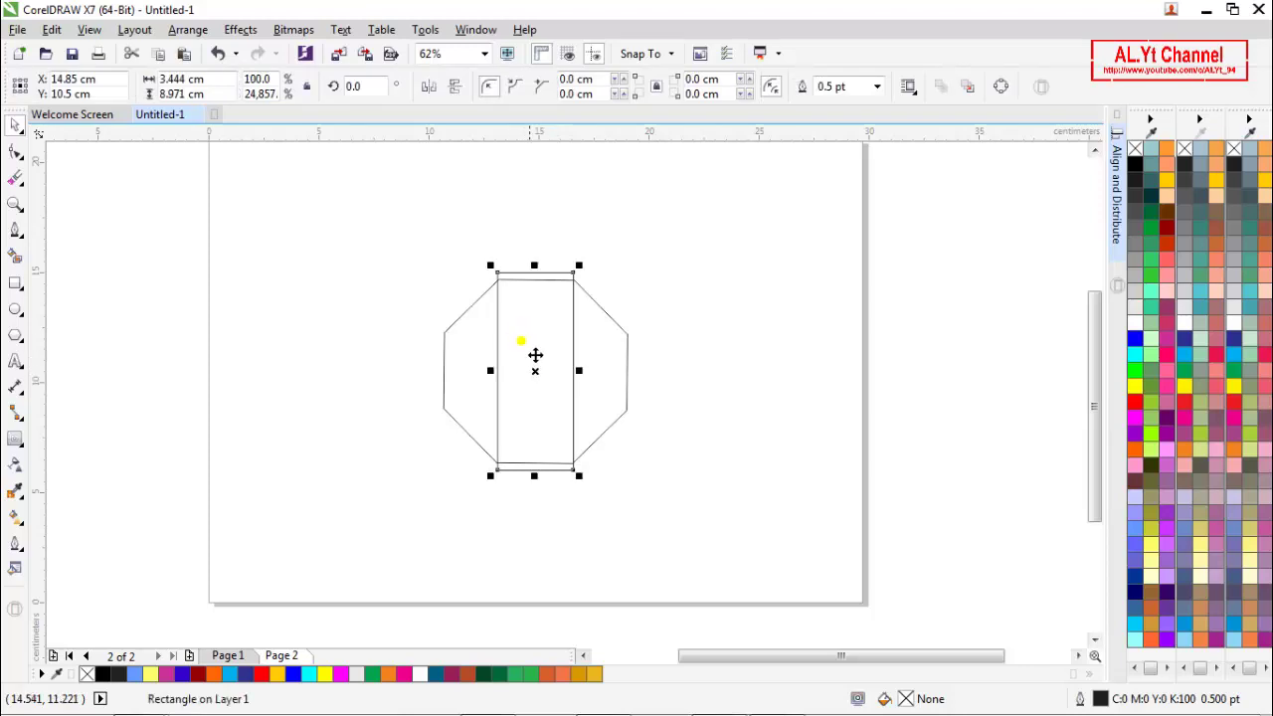
pyautogui.rightClick(541, 350)
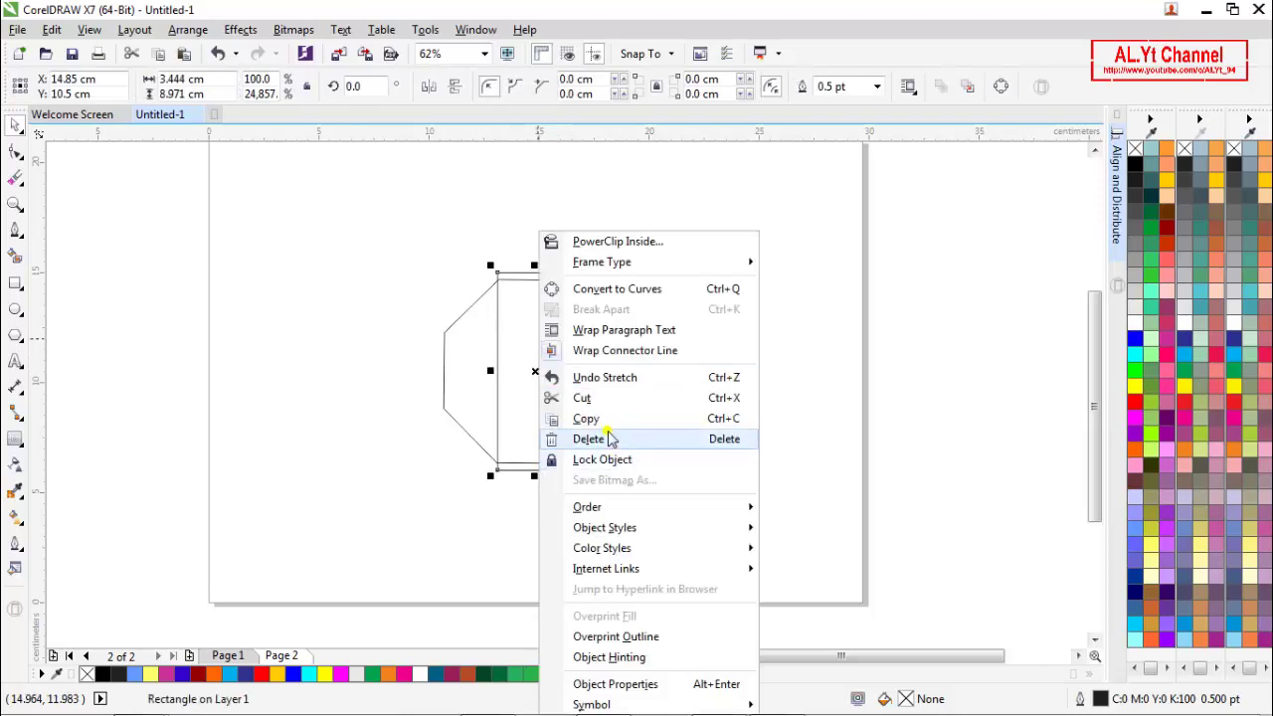
pyautogui.click(611, 437)
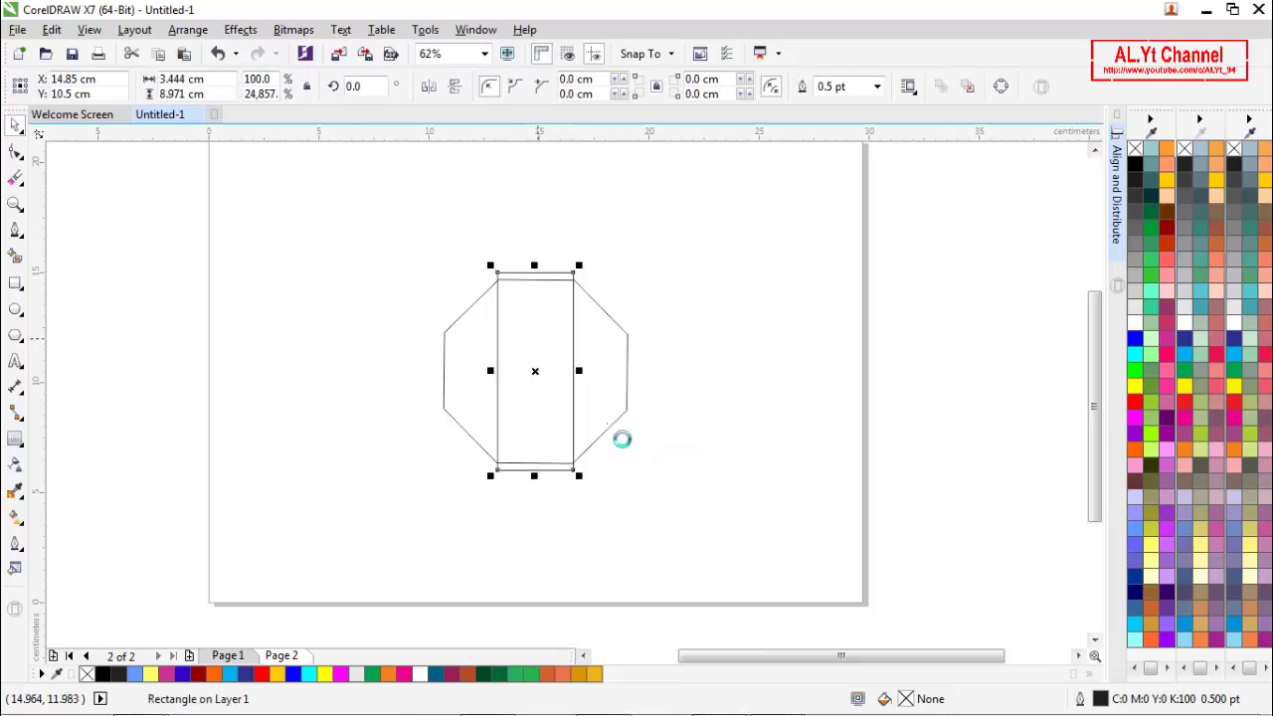
pyautogui.rightClick(722, 317)
pyautogui.click(762, 424)
pyautogui.click(602, 282)
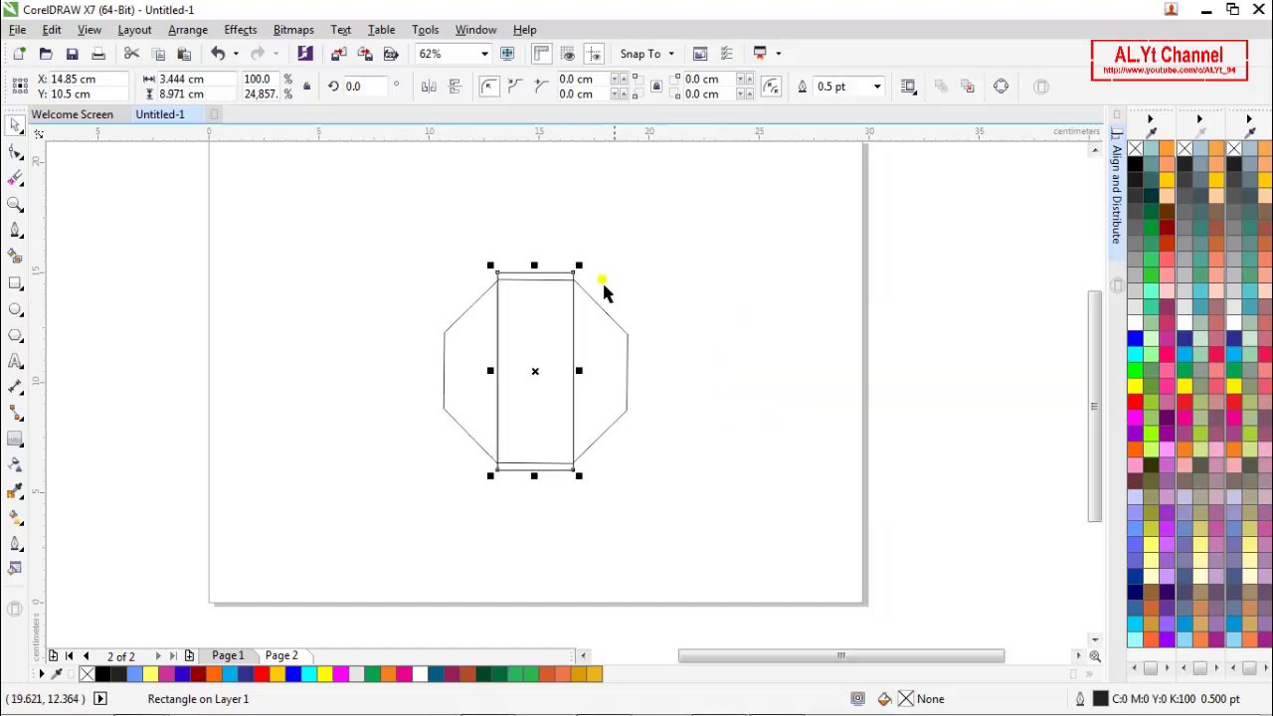
# - Rotate the duplicate rectangle 90 degrees to form a cross over the octagon, and deselect it
pyautogui.click(370, 90)
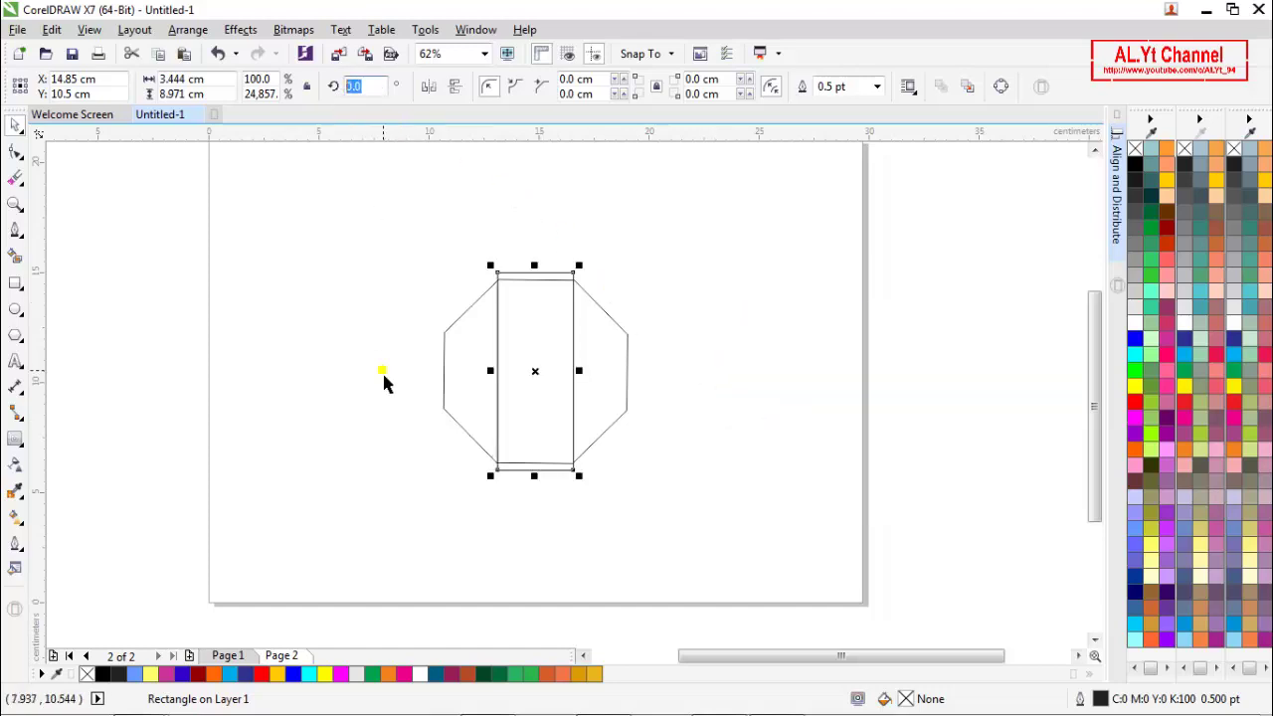
pyautogui.press('Return')
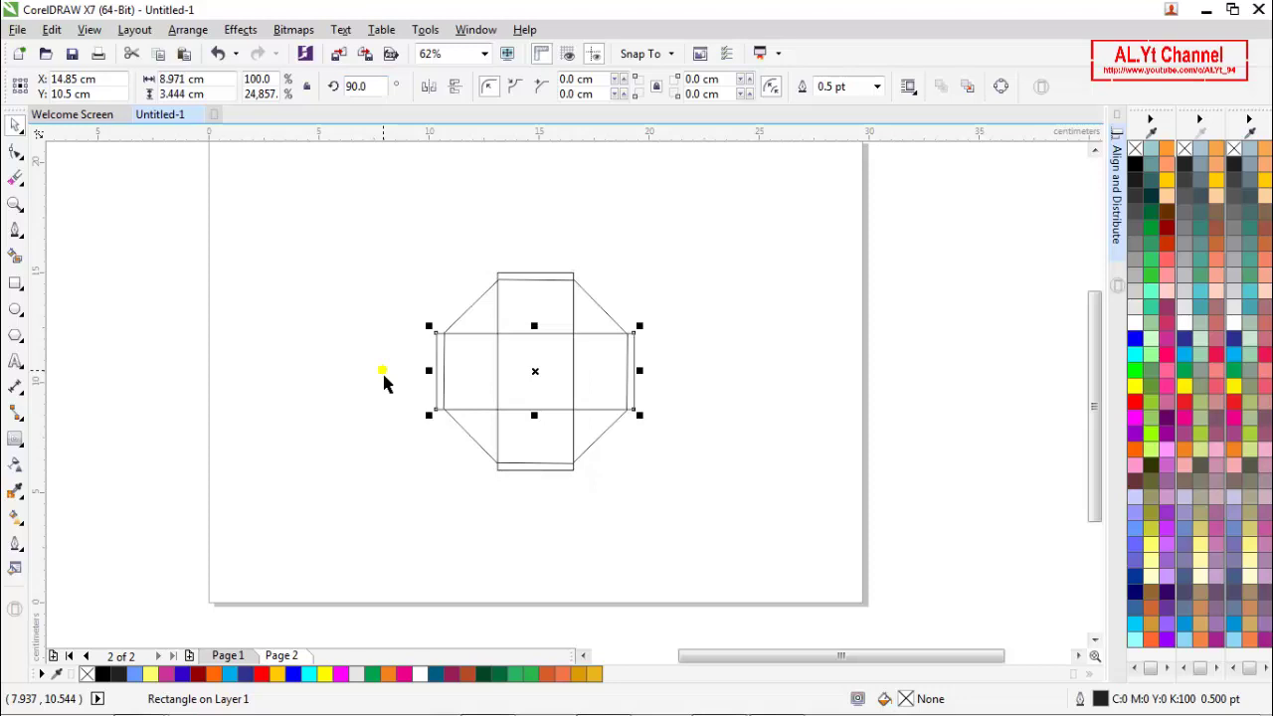
pyautogui.click(697, 433)
pyautogui.click(607, 379)
pyautogui.click(741, 389)
pyautogui.click(792, 386)
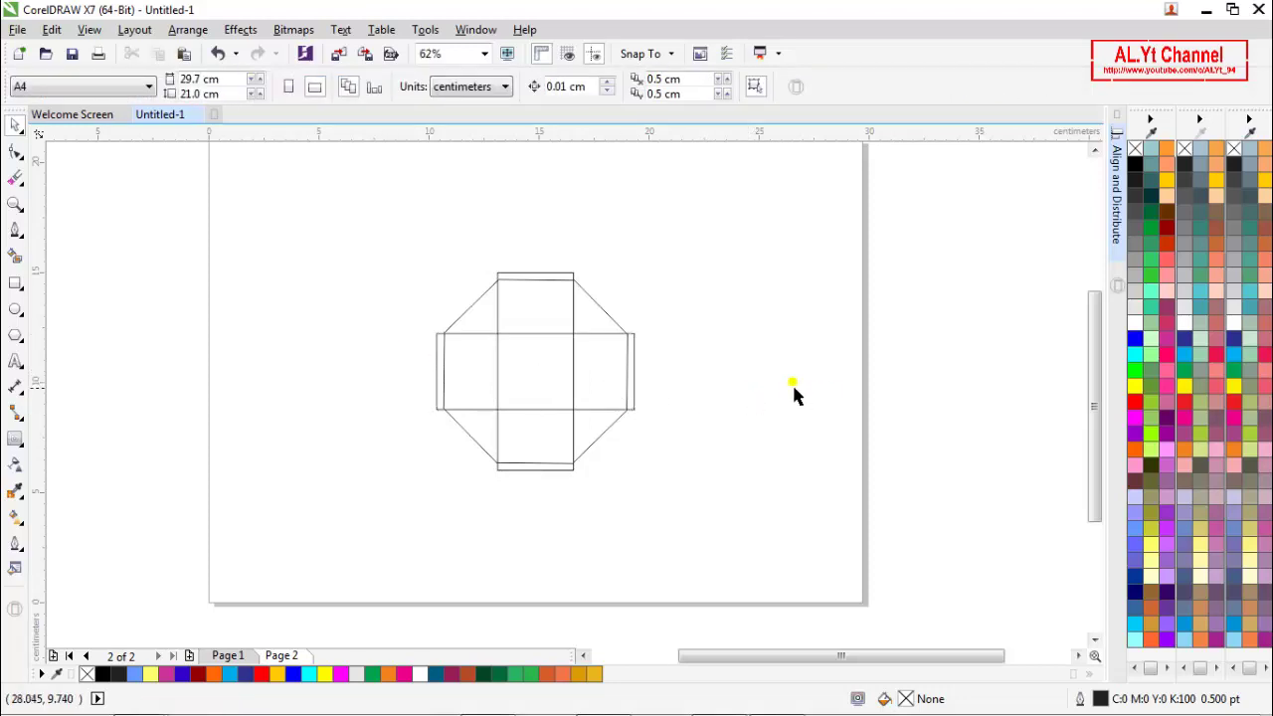
# - Use Smart Fill to color the octagon's upper-right triangle and top-middle section dark blue (#003399)
pyautogui.click(543, 365)
pyautogui.scroll(2, 549, 369)
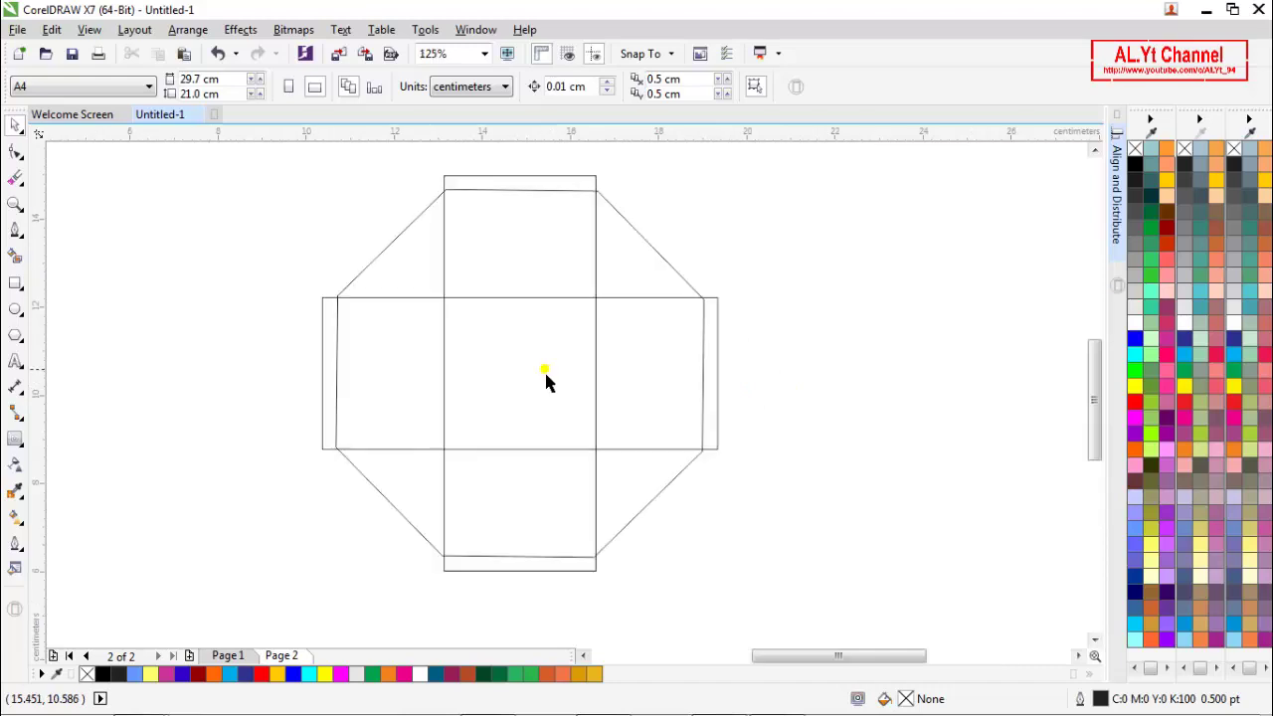
pyautogui.click(17, 258)
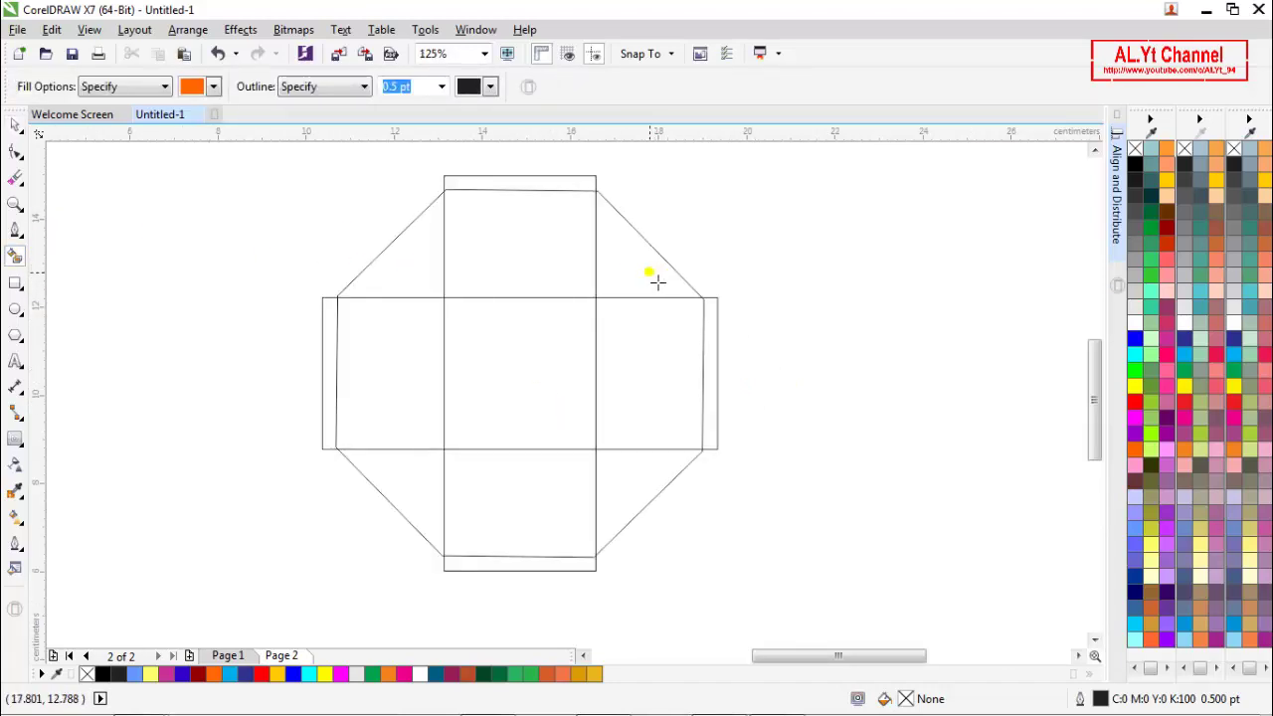
pyautogui.click(213, 87)
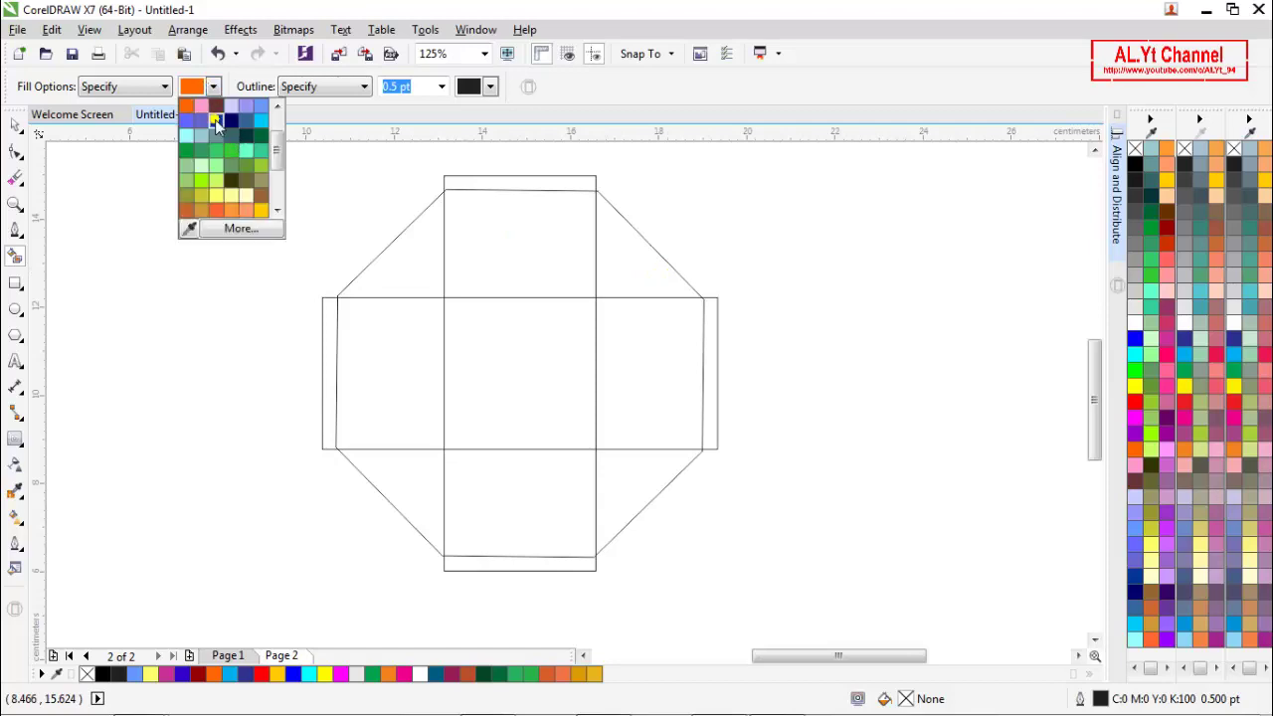
pyautogui.click(216, 120)
pyautogui.click(649, 284)
pyautogui.click(533, 274)
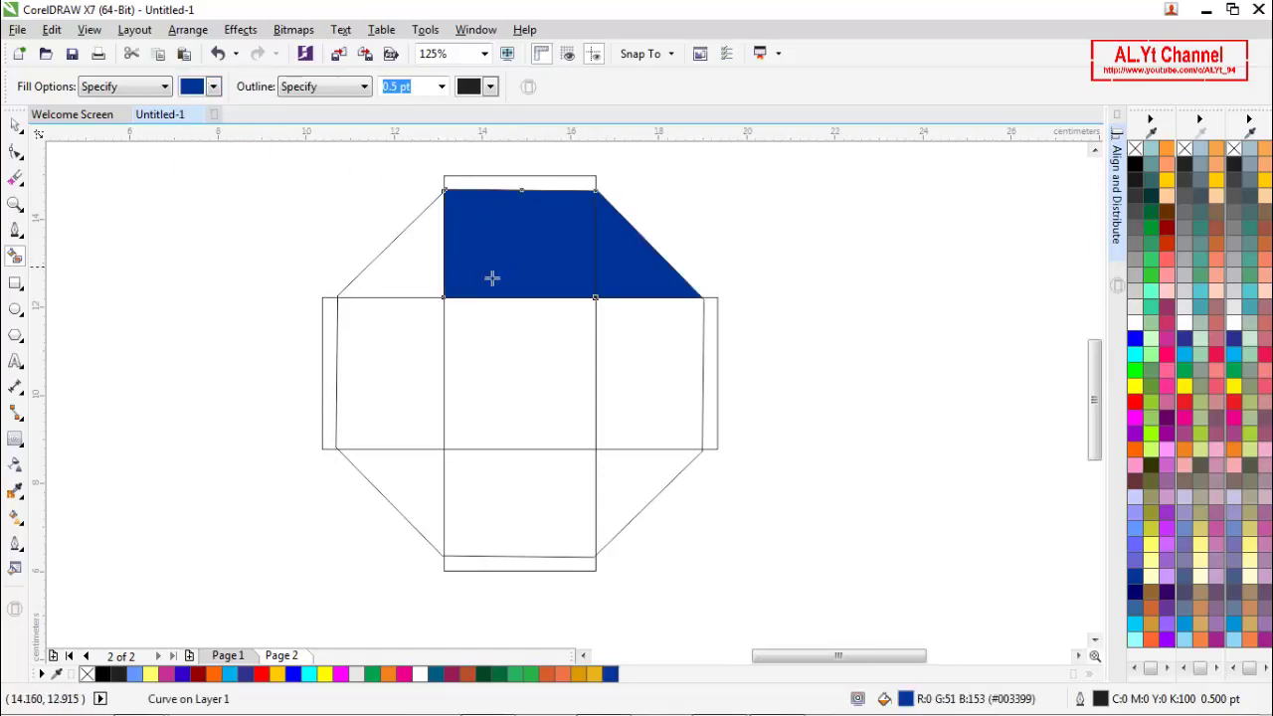
# - Use Smart Fill to color the octagon's upper-left triangle and left-middle section green (#009933)
pyautogui.click(213, 87)
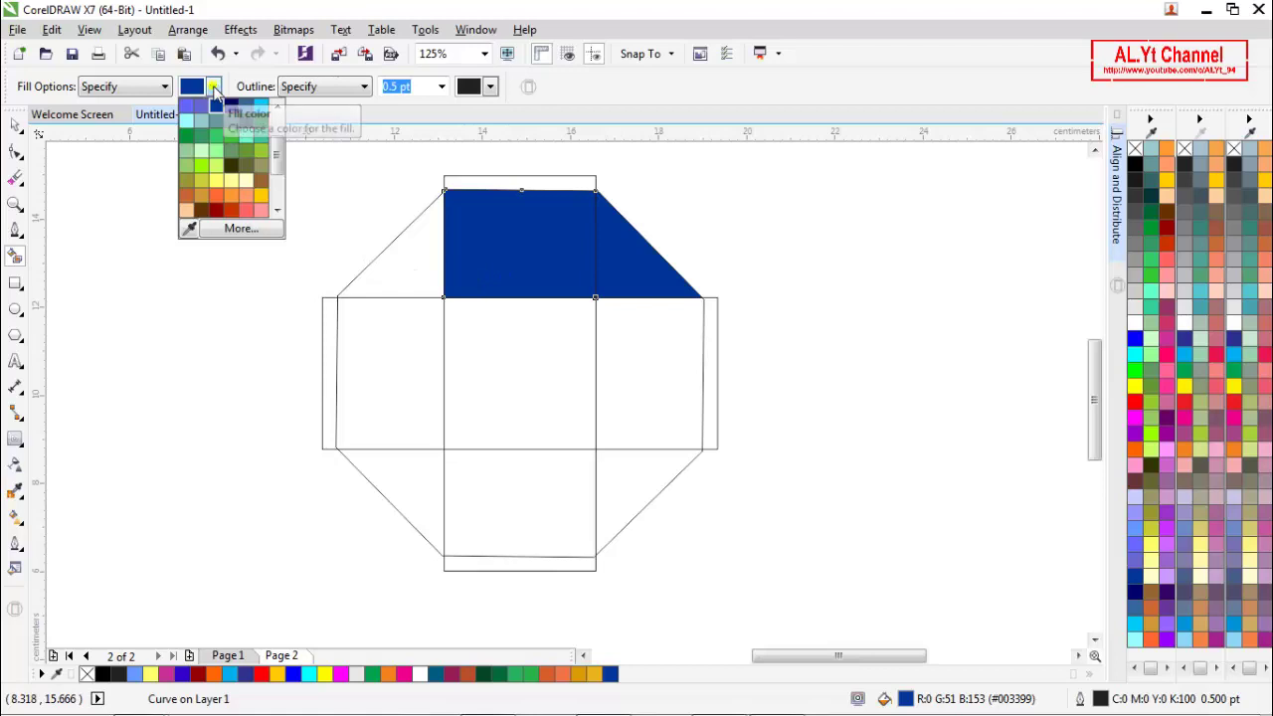
pyautogui.click(186, 137)
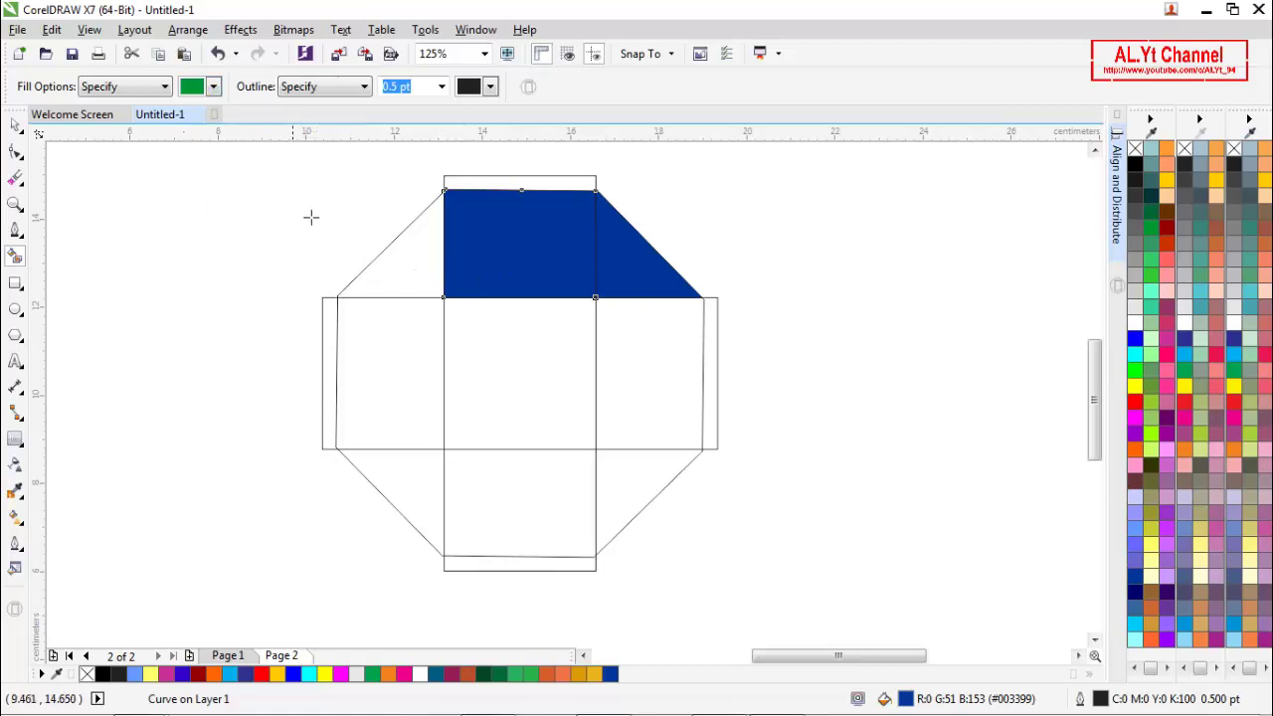
pyautogui.click(406, 257)
pyautogui.click(407, 433)
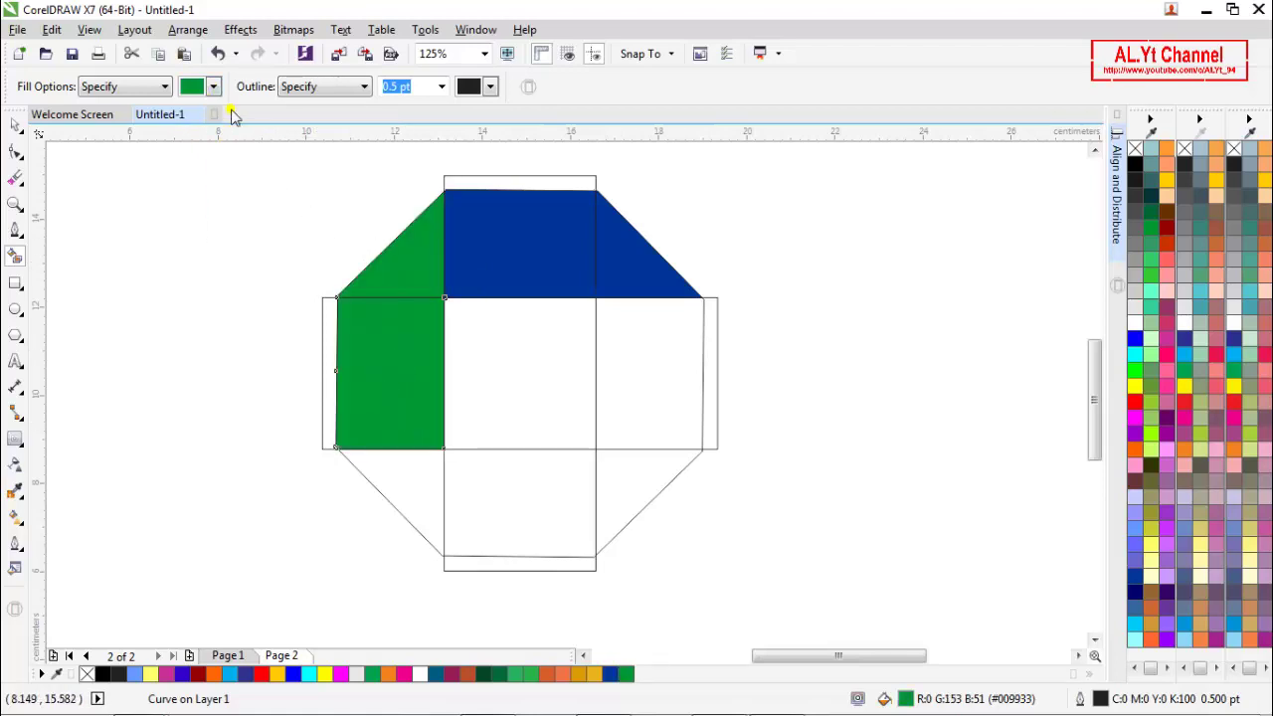
# - Use Smart Fill to color the octagon's lower-left triangle and bottom-middle section orange (#FF6600)
pyautogui.click(213, 87)
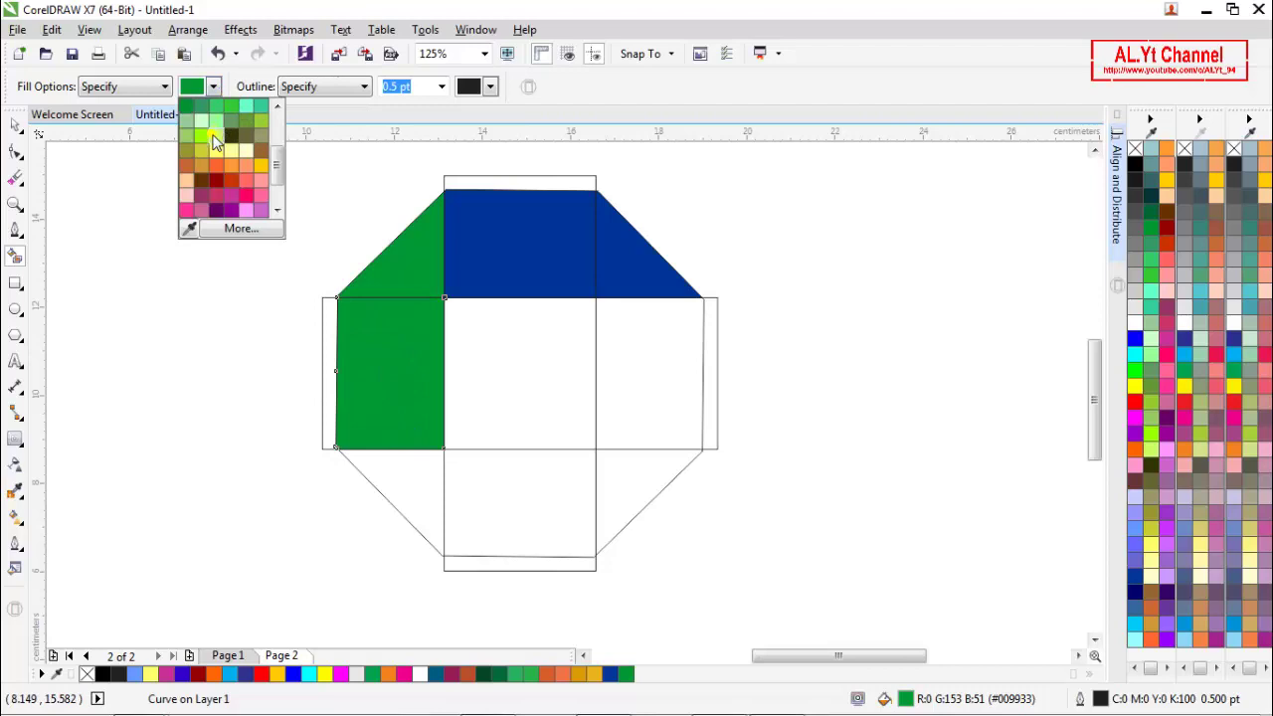
pyautogui.moveTo(279, 164); pyautogui.dragTo(279, 131)
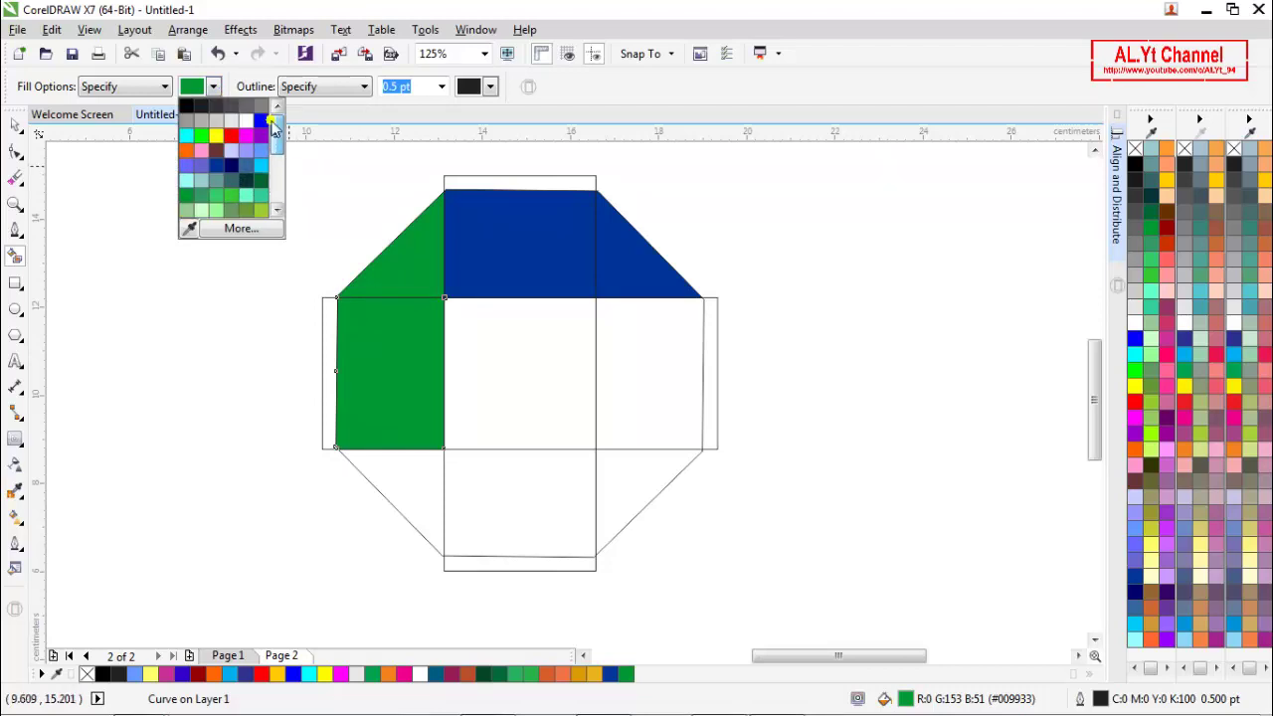
pyautogui.click(199, 149)
pyautogui.click(406, 488)
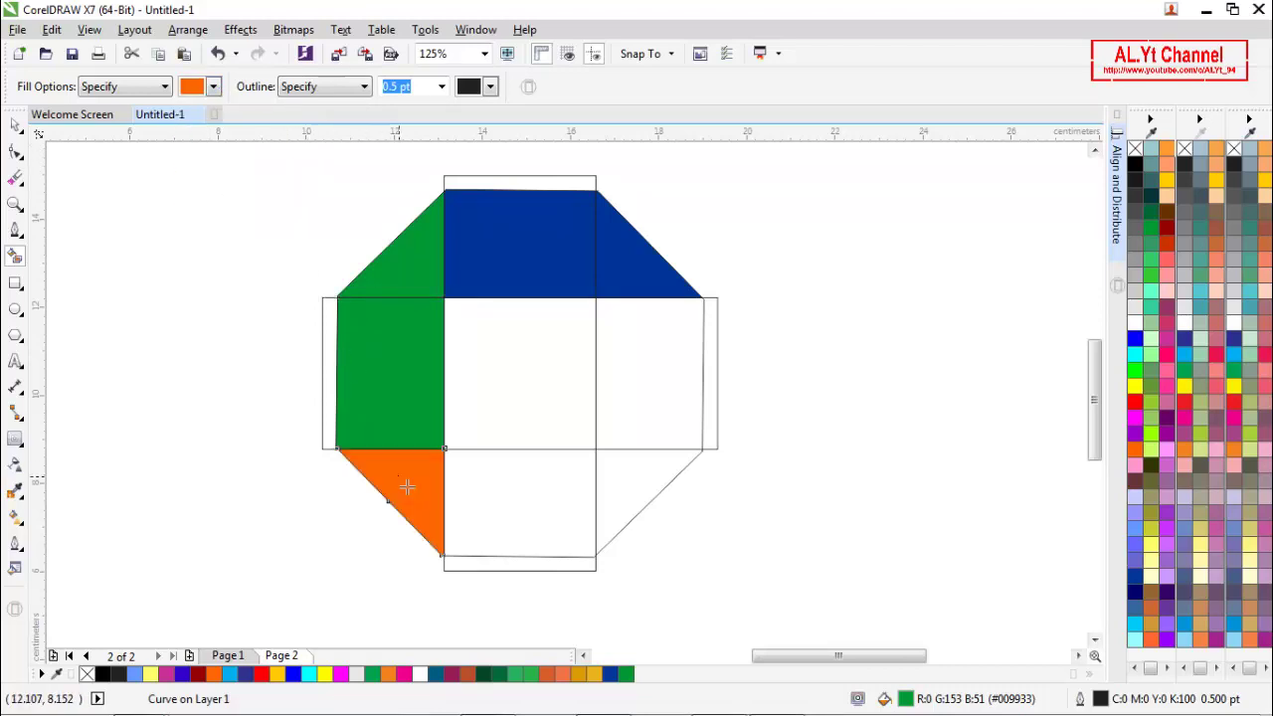
pyautogui.click(499, 501)
# - Use Smart Fill to color the octagon's lower-right triangle and right-middle section magenta (#FF00FF)
pyautogui.click(213, 87)
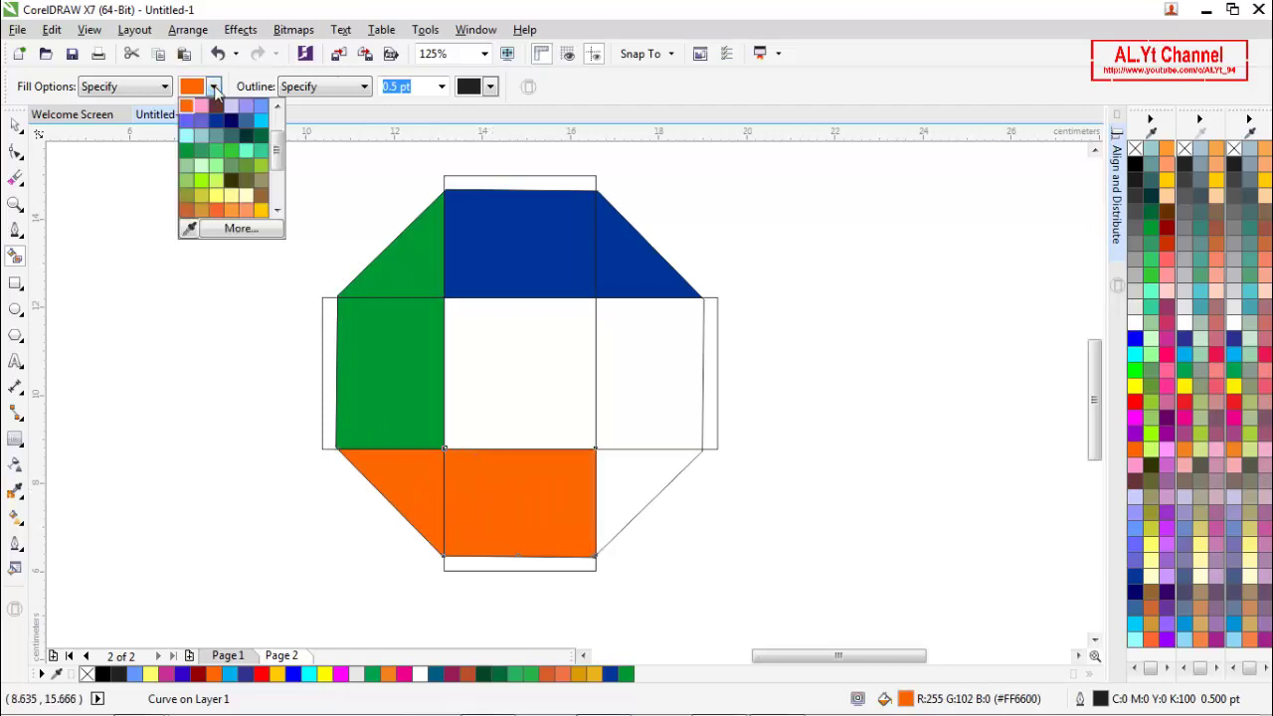
pyautogui.scroll(-2, 268, 162)
pyautogui.scroll(2, 284, 162)
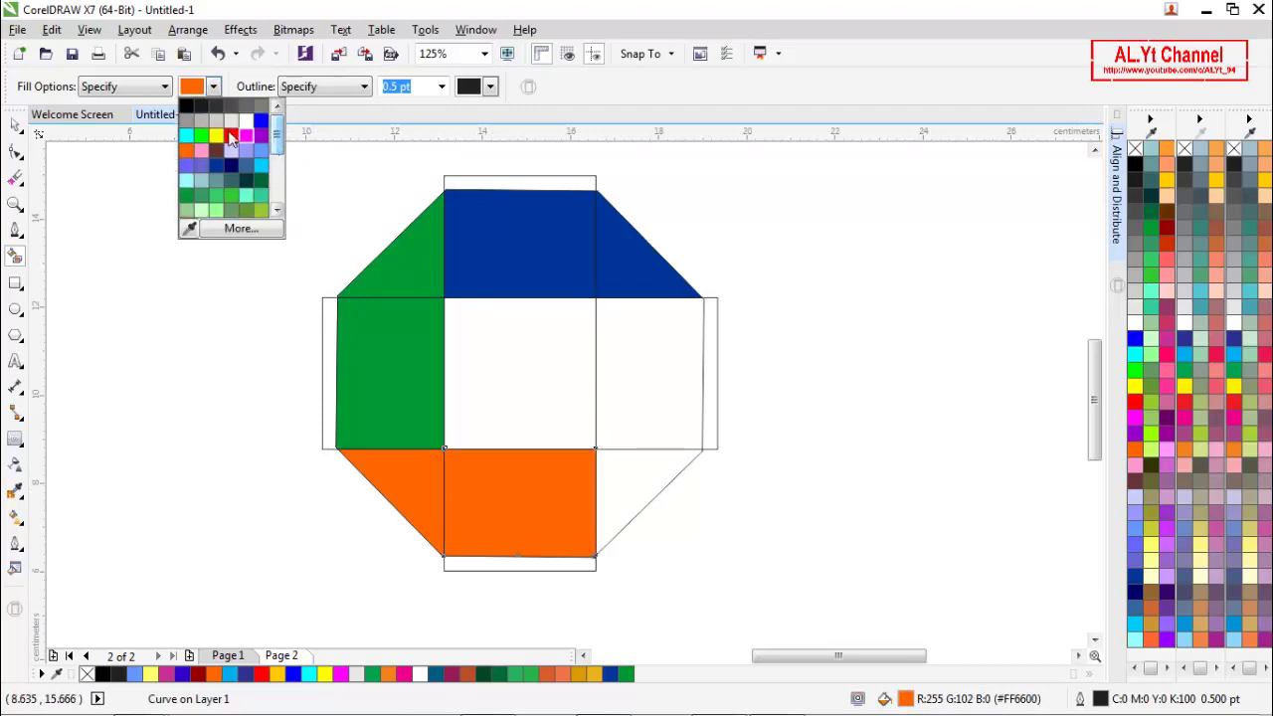
pyautogui.click(240, 138)
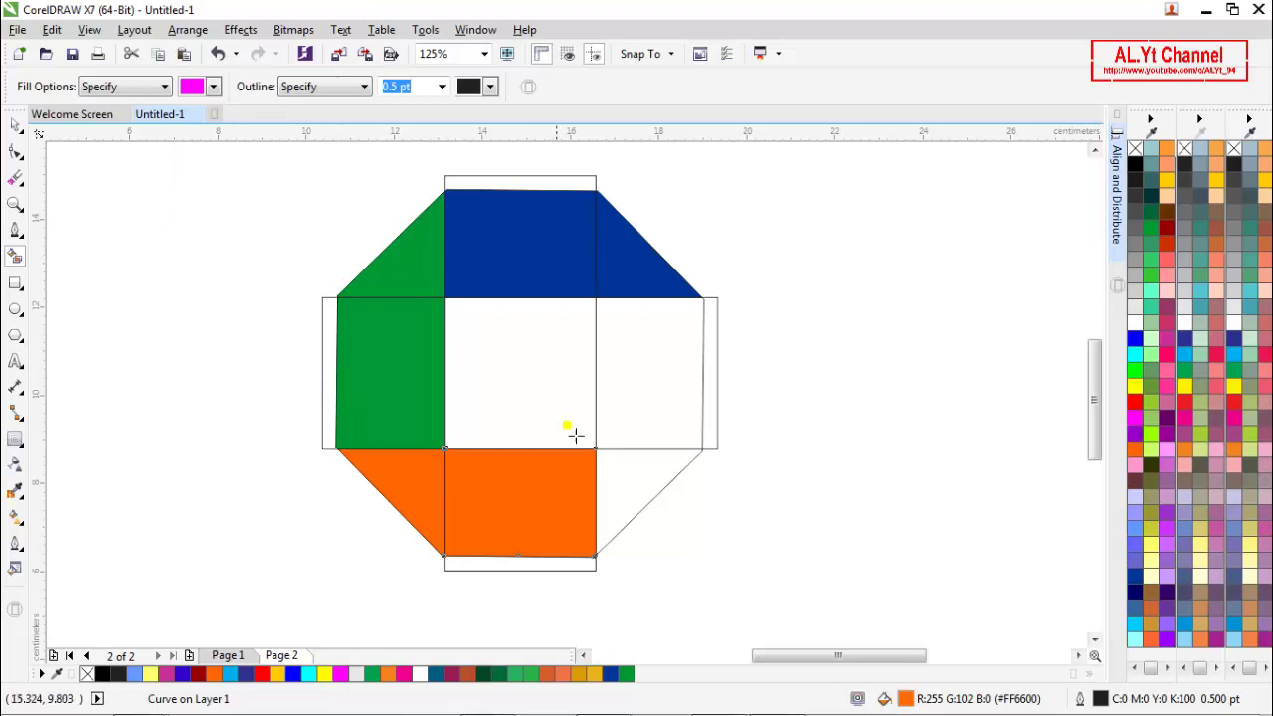
pyautogui.click(661, 501)
pyautogui.click(647, 399)
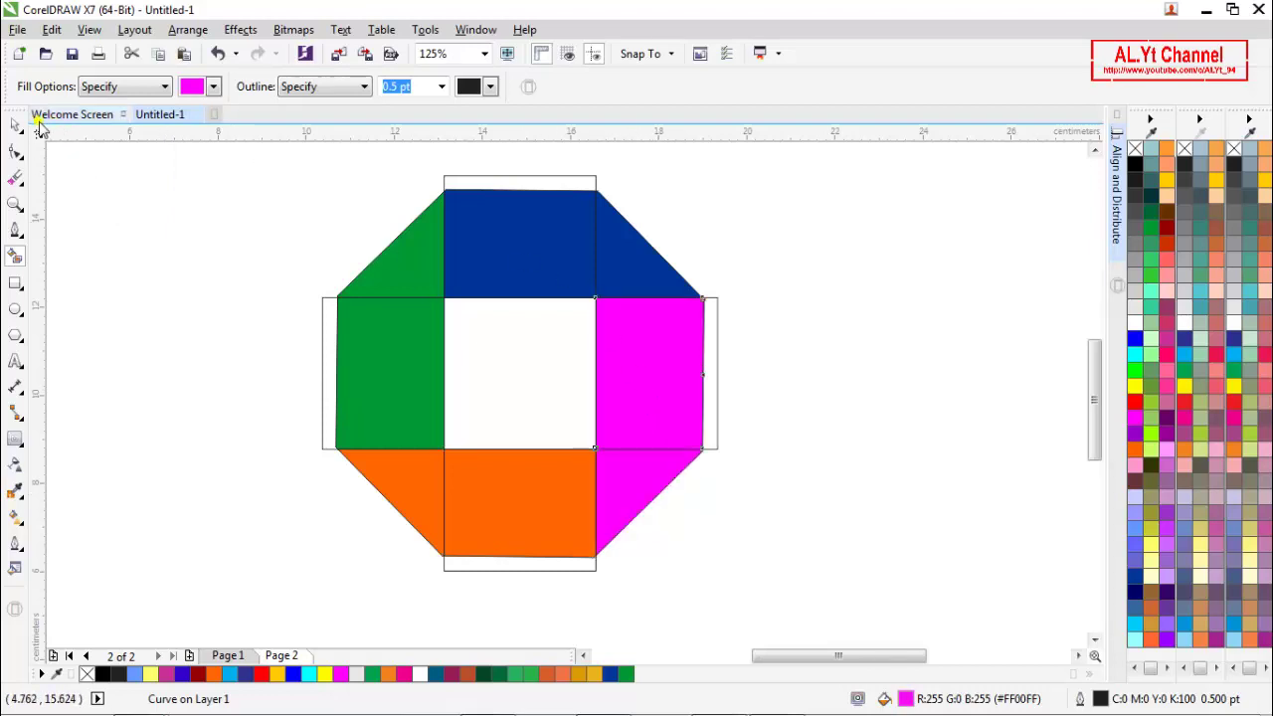
# - Delete the horizontal and vertical construction rectangles that cross the octagon
pyautogui.click(14, 124)
pyautogui.click(784, 288)
pyautogui.click(547, 367)
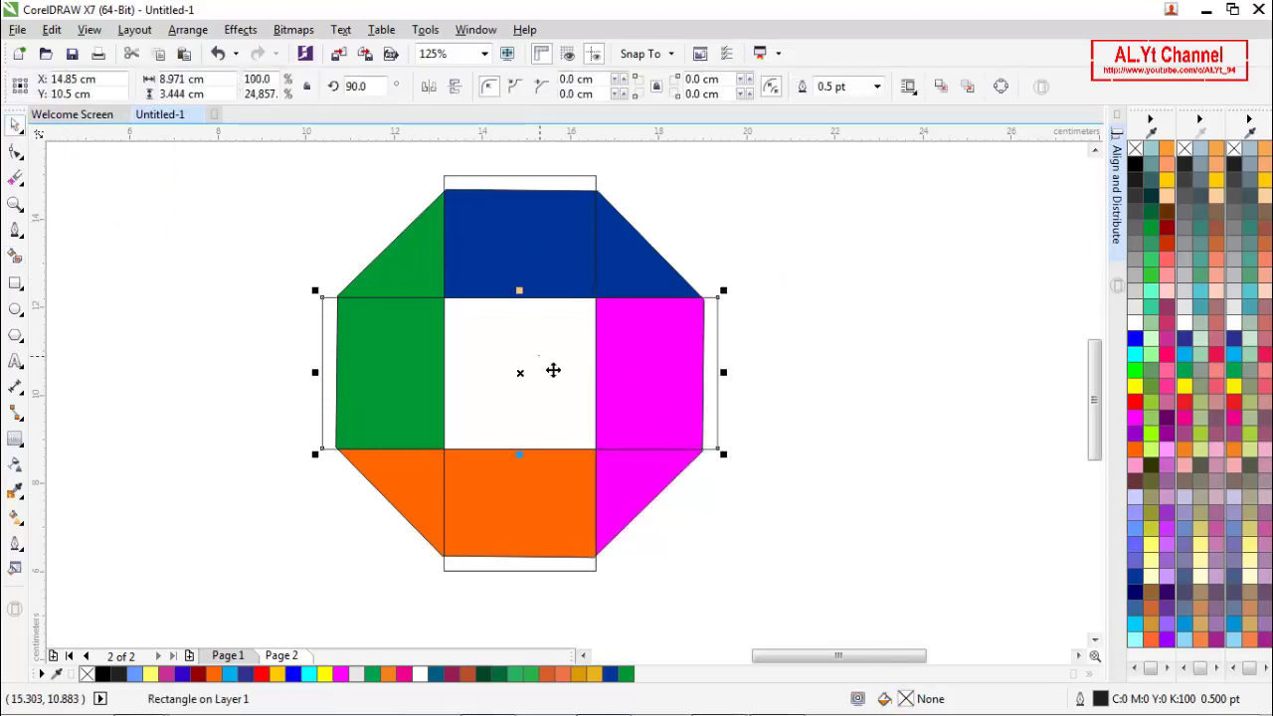
pyautogui.rightClick(542, 360)
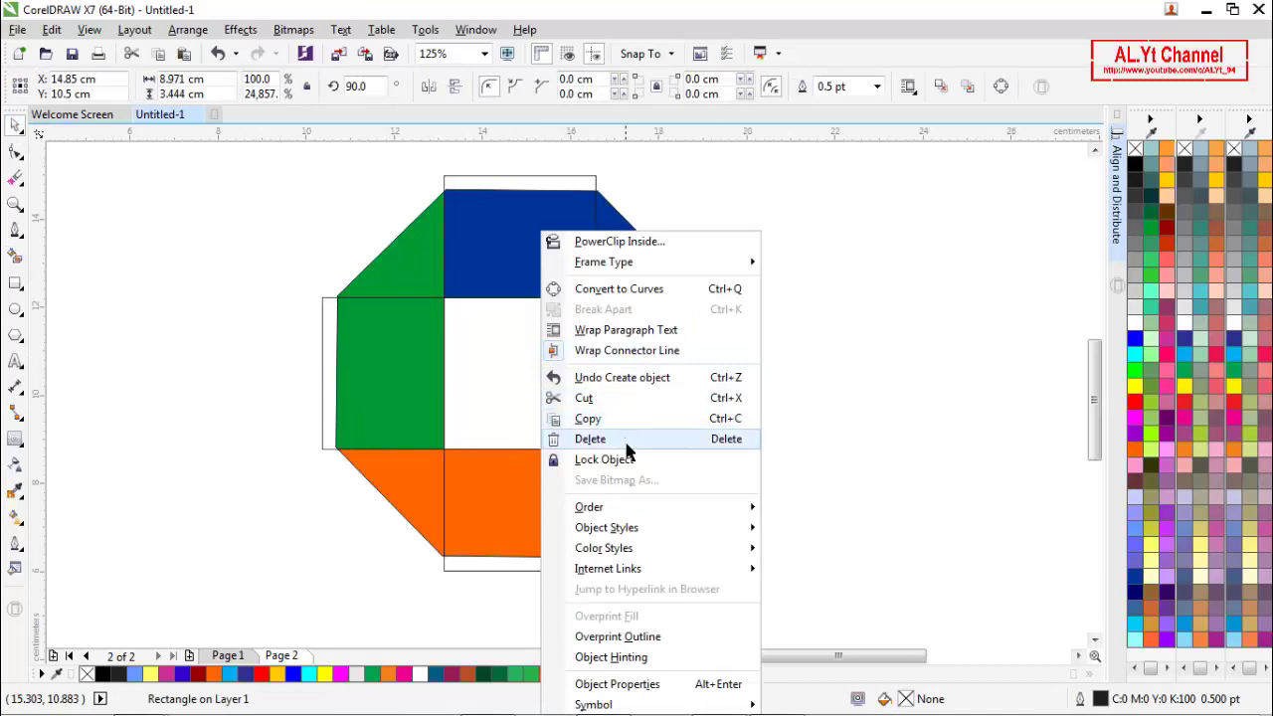
pyautogui.click(626, 439)
pyautogui.click(561, 388)
pyautogui.rightClick(561, 388)
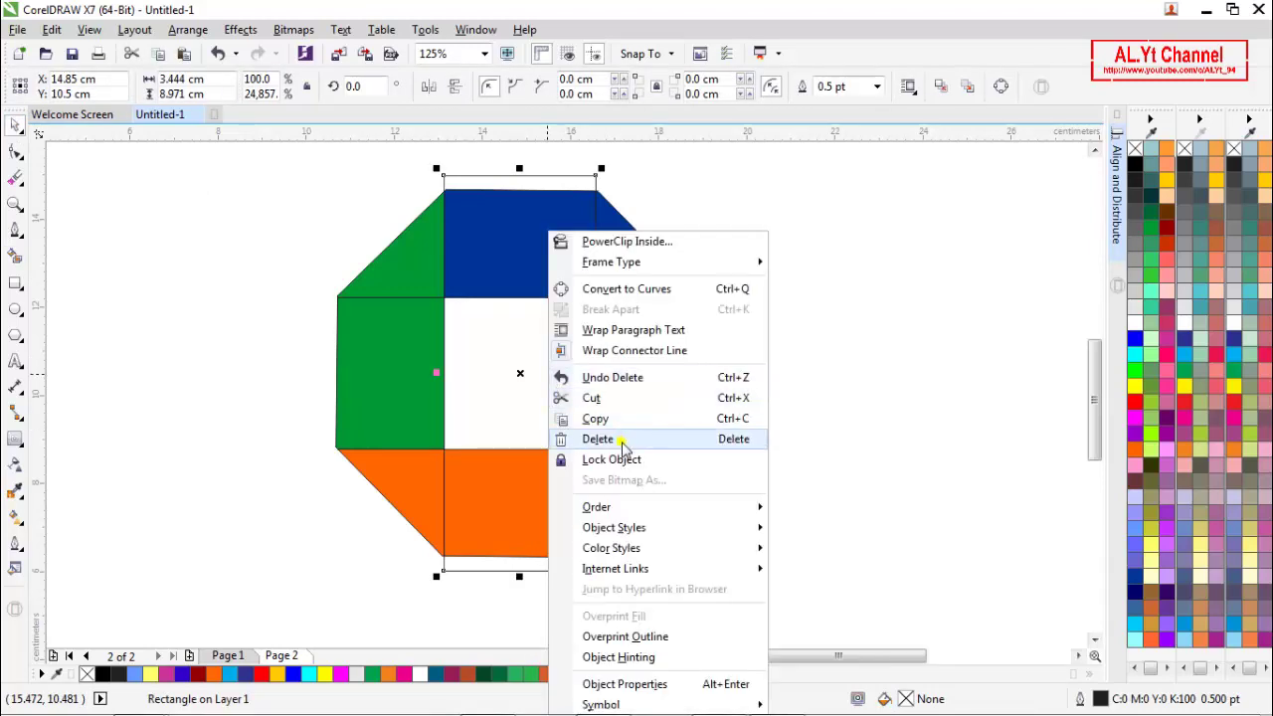
pyautogui.click(627, 441)
# - Delete the original unfilled octagon, keeping only the colored sections
pyautogui.click(541, 386)
pyautogui.rightClick(528, 373)
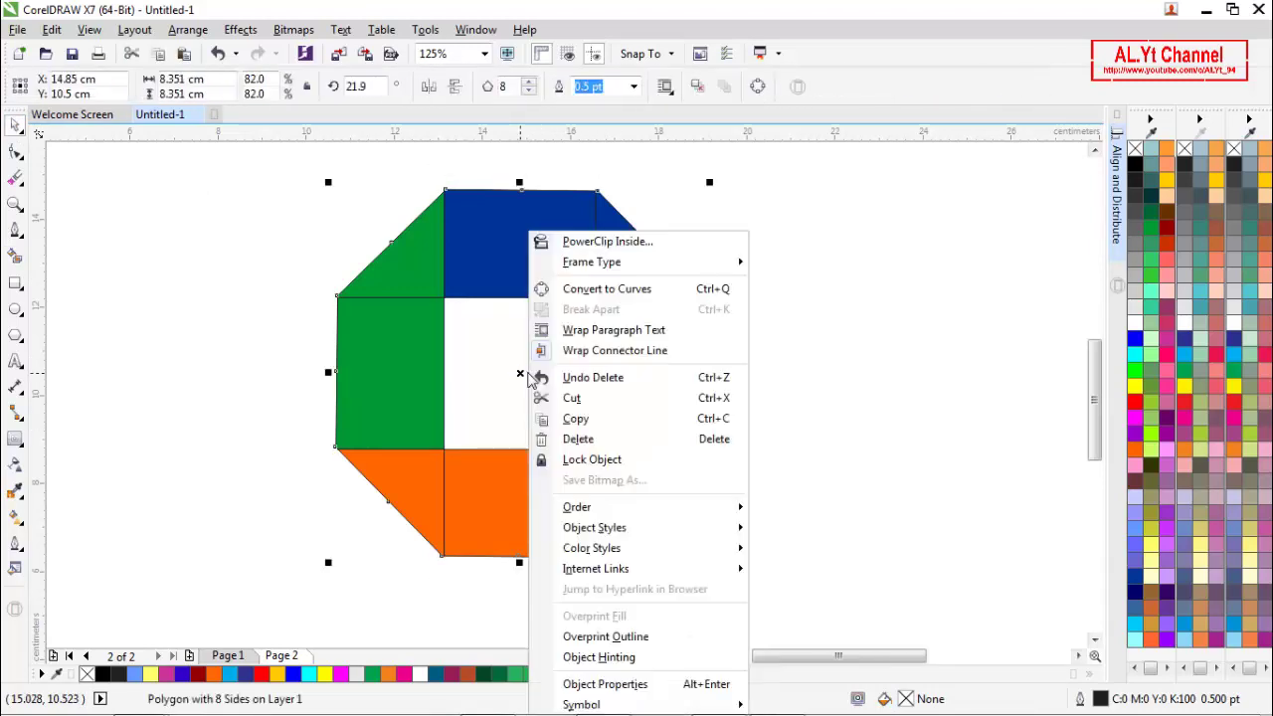
pyautogui.click(583, 445)
# - Weld the dark blue triangle and the dark blue top section into one shape
pyautogui.click(647, 272)
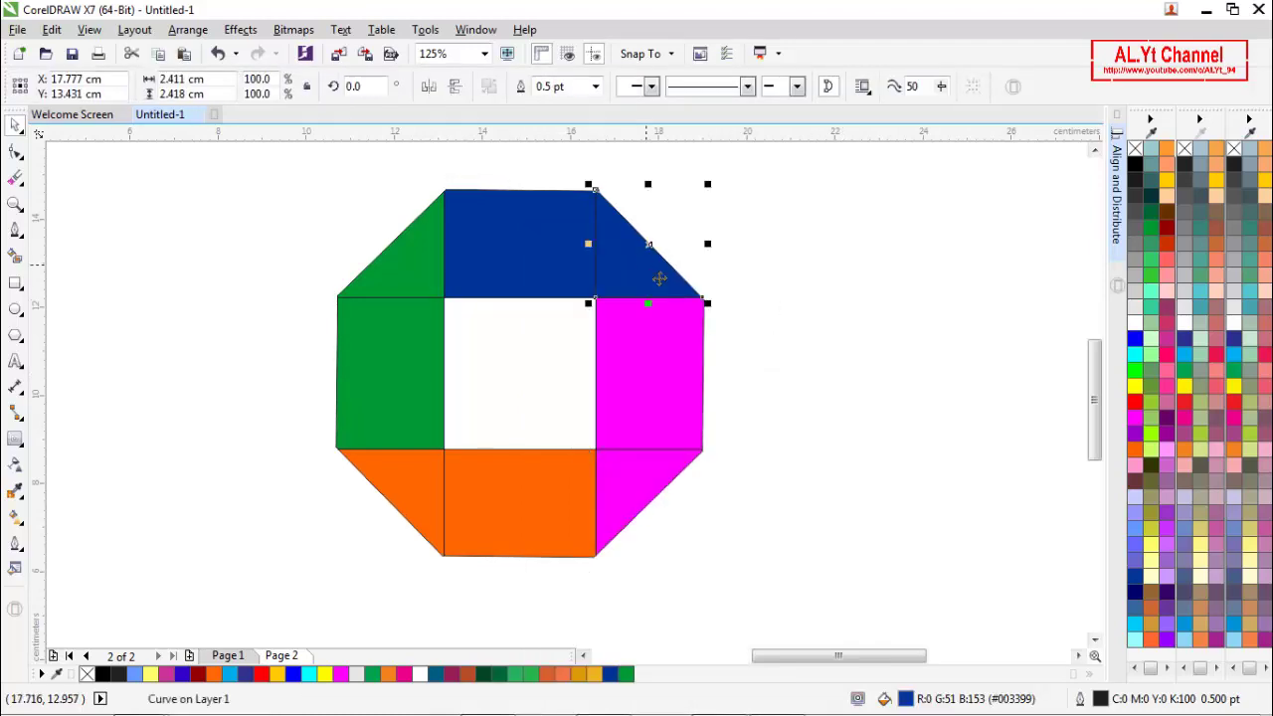
pyautogui.keyDown('shift'); pyautogui.click(554, 258); pyautogui.keyUp('shift')
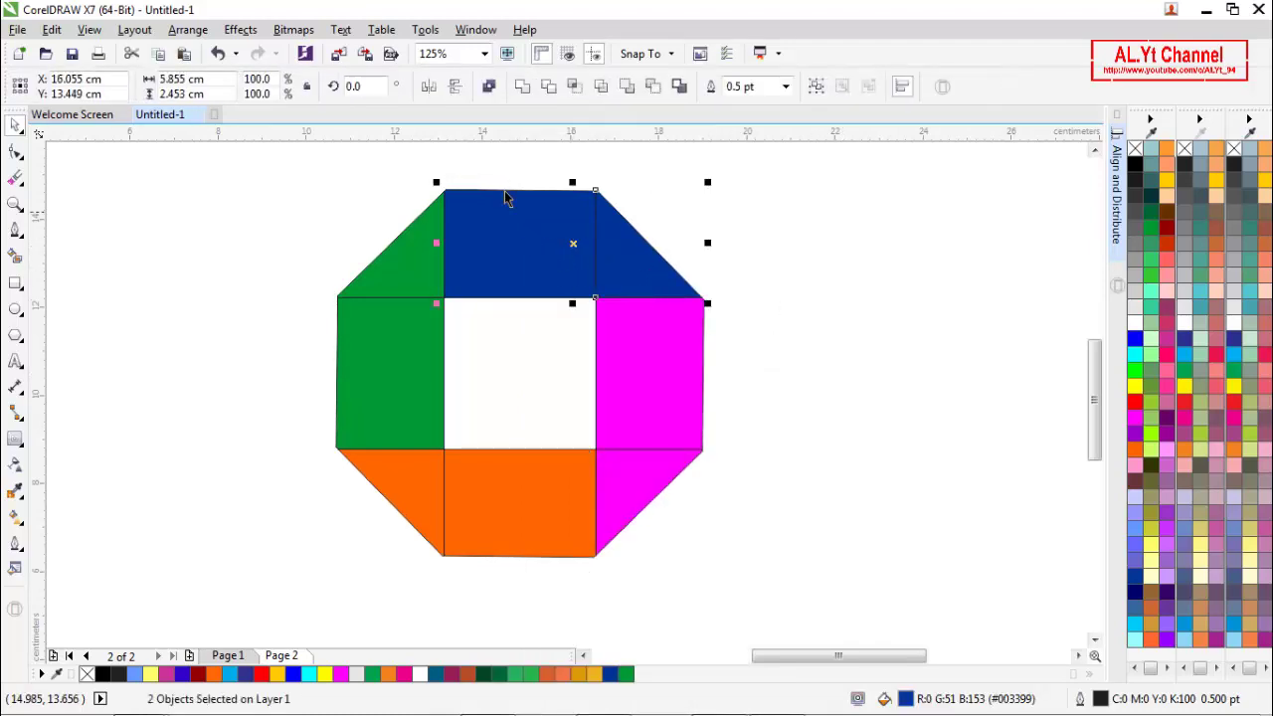
pyautogui.click(519, 88)
pyautogui.click(756, 221)
# - Weld the green triangle and the green left section into one shape
pyautogui.click(407, 253)
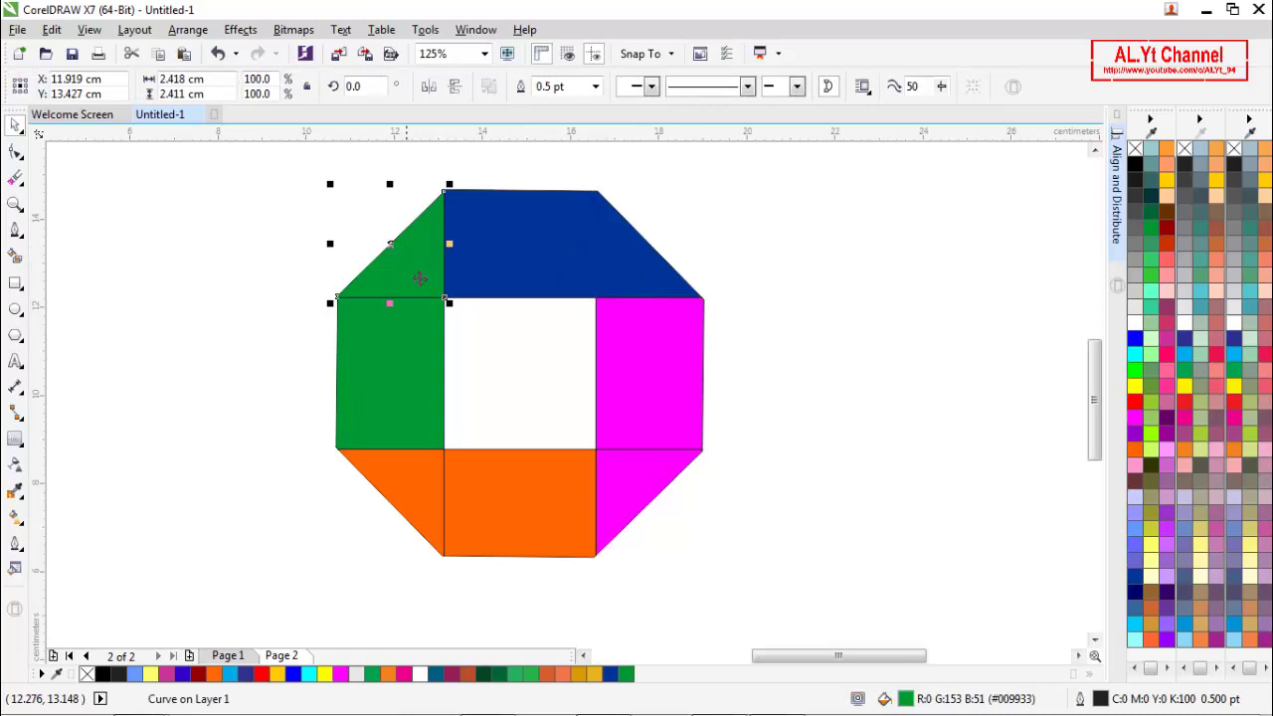
pyautogui.keyDown('shift'); pyautogui.click(407, 378); pyautogui.keyUp('shift')
pyautogui.click(520, 88)
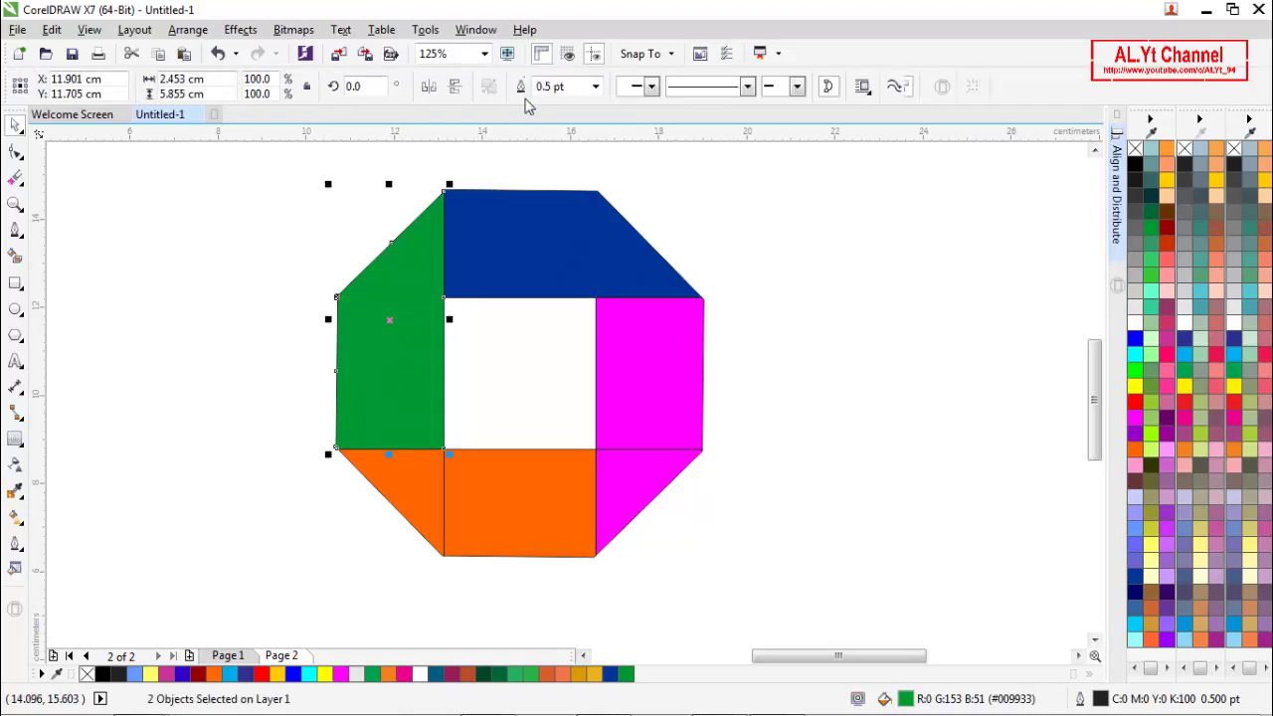
pyautogui.click(711, 277)
# - Weld the orange triangle and the orange bottom section into one shape
pyautogui.click(435, 488)
pyautogui.keyDown('shift'); pyautogui.click(522, 497); pyautogui.keyUp('shift')
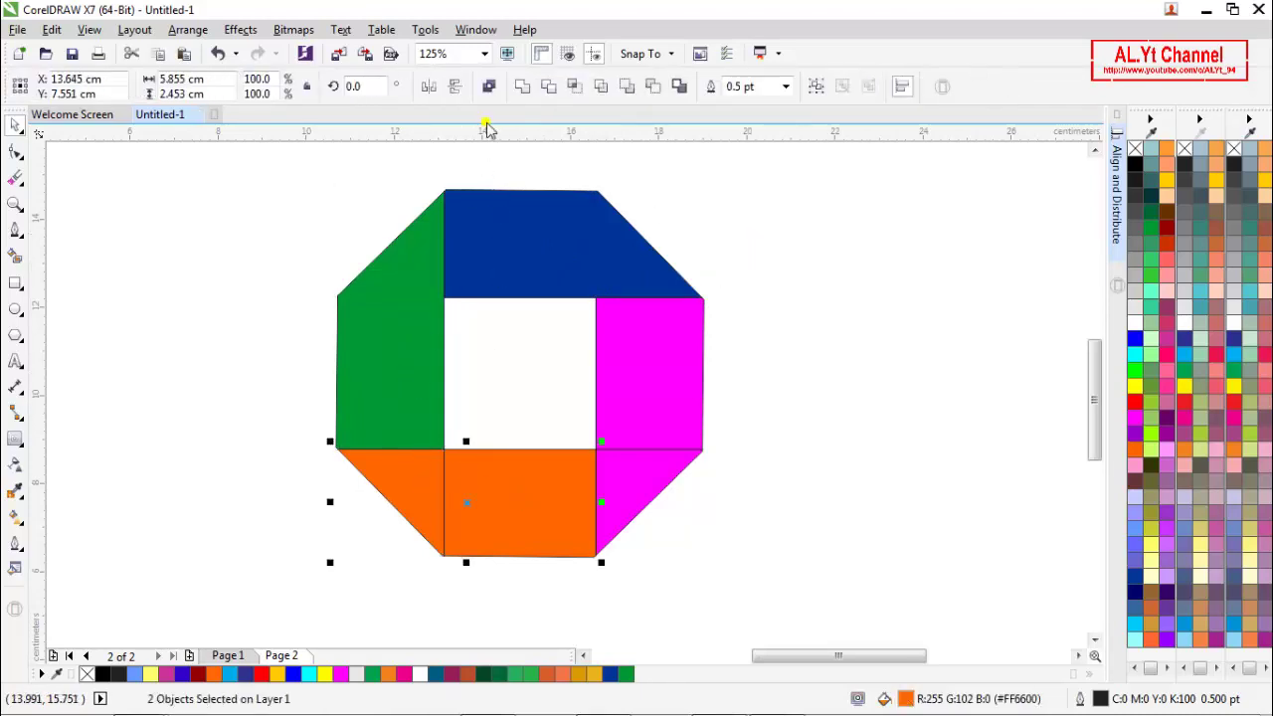
pyautogui.click(522, 88)
pyautogui.click(810, 291)
# - Weld the magenta triangle and the magenta right section into one shape
pyautogui.click(651, 497)
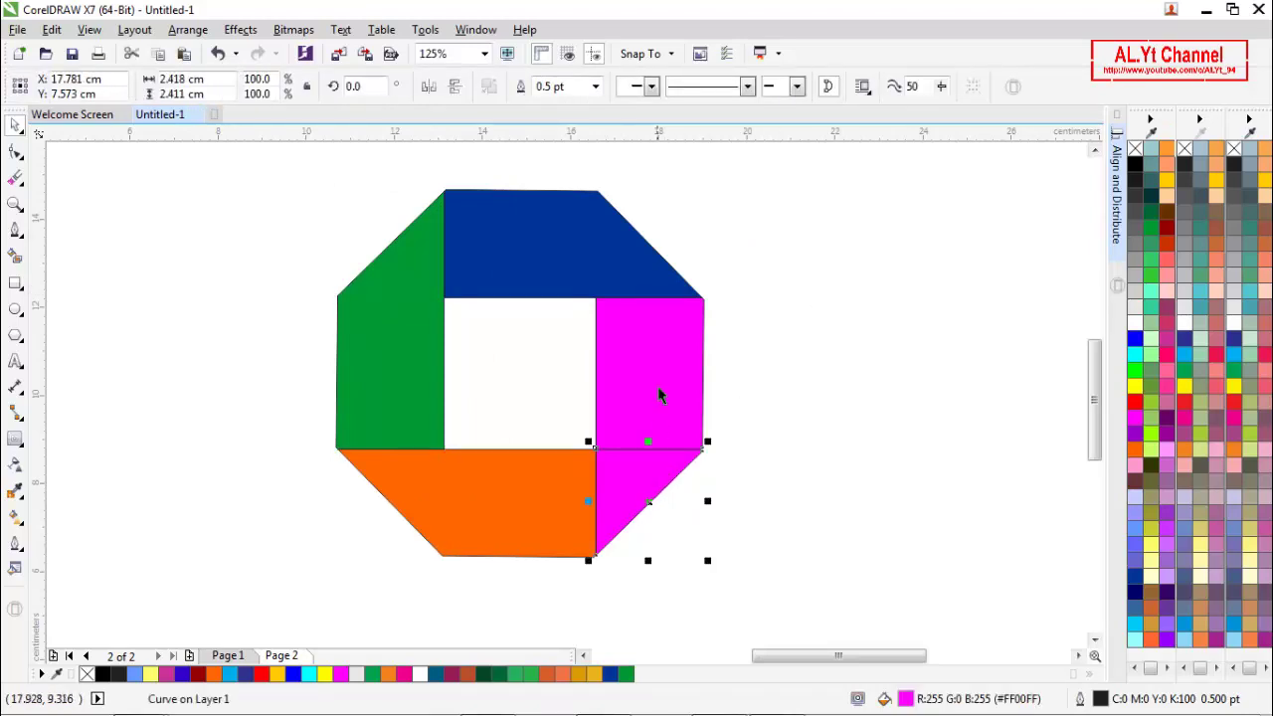
pyautogui.keyDown('shift'); pyautogui.click(666, 334); pyautogui.keyUp('shift')
pyautogui.click(519, 87)
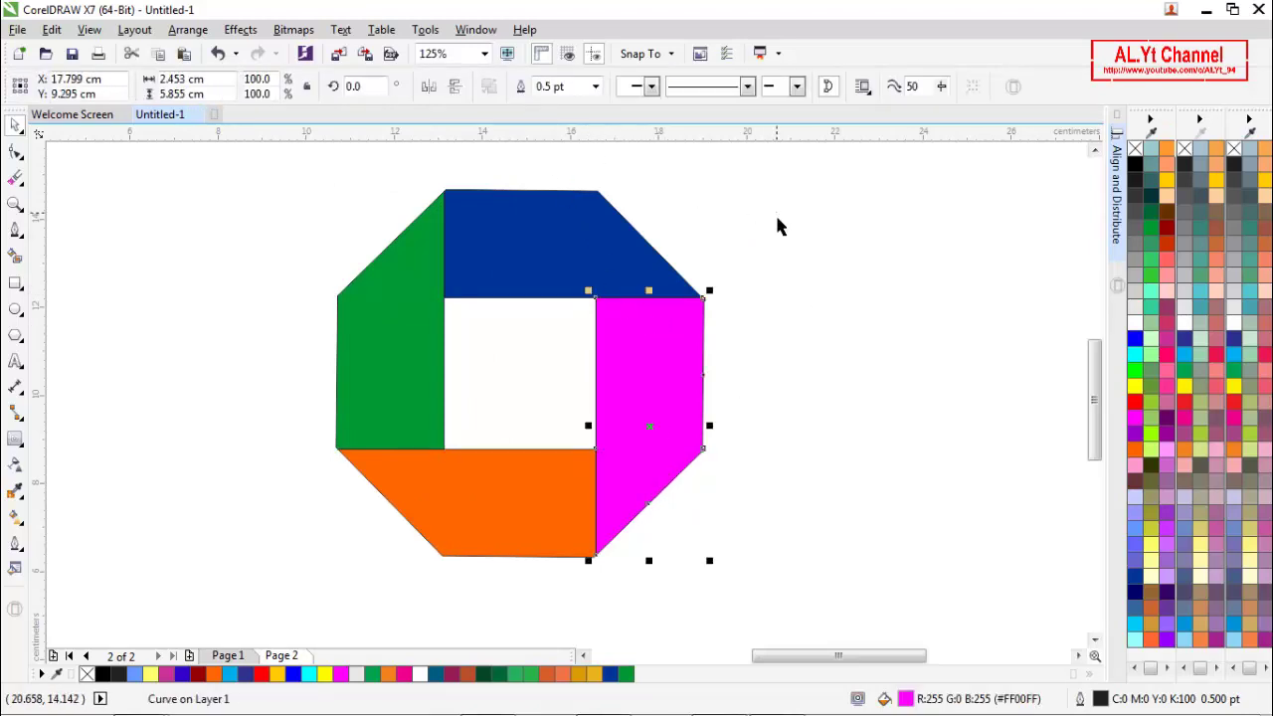
pyautogui.click(775, 219)
# - Apply a horizontal linear fountain fill to the blue shape, from dark blue at its right end to light blue at its left end
pyautogui.scroll(-2, 563, 301)
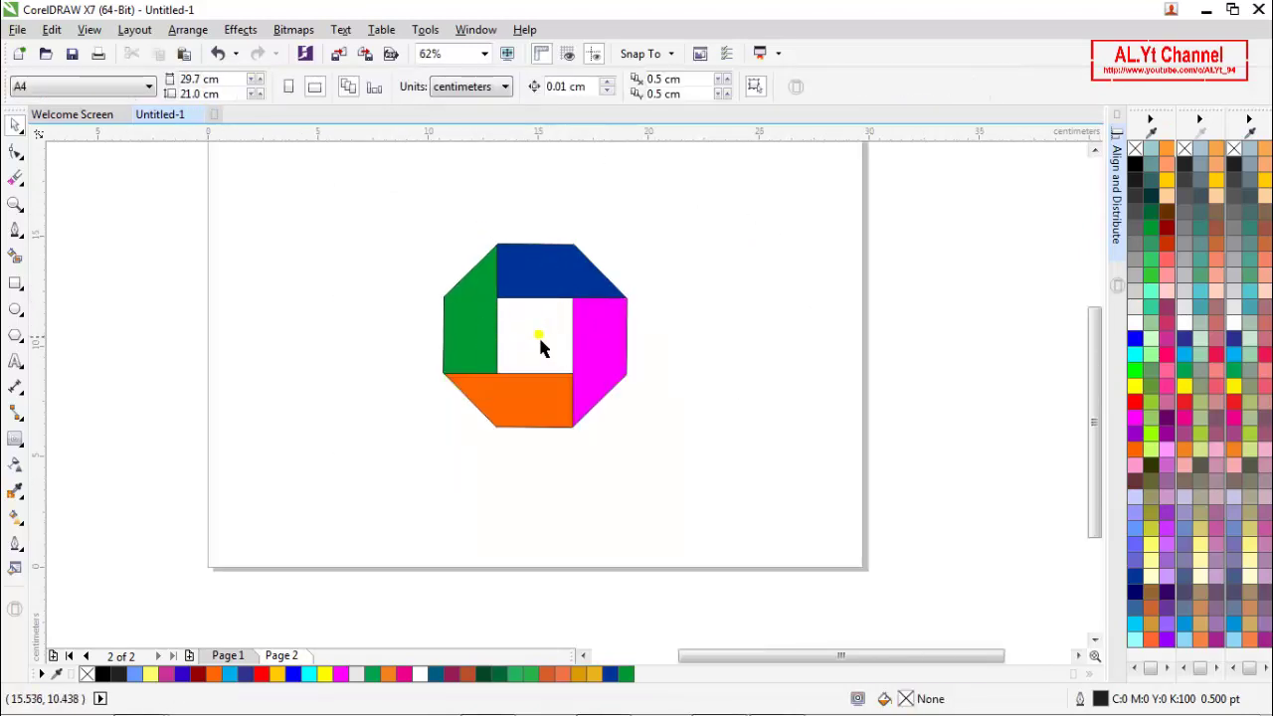
pyautogui.click(561, 273)
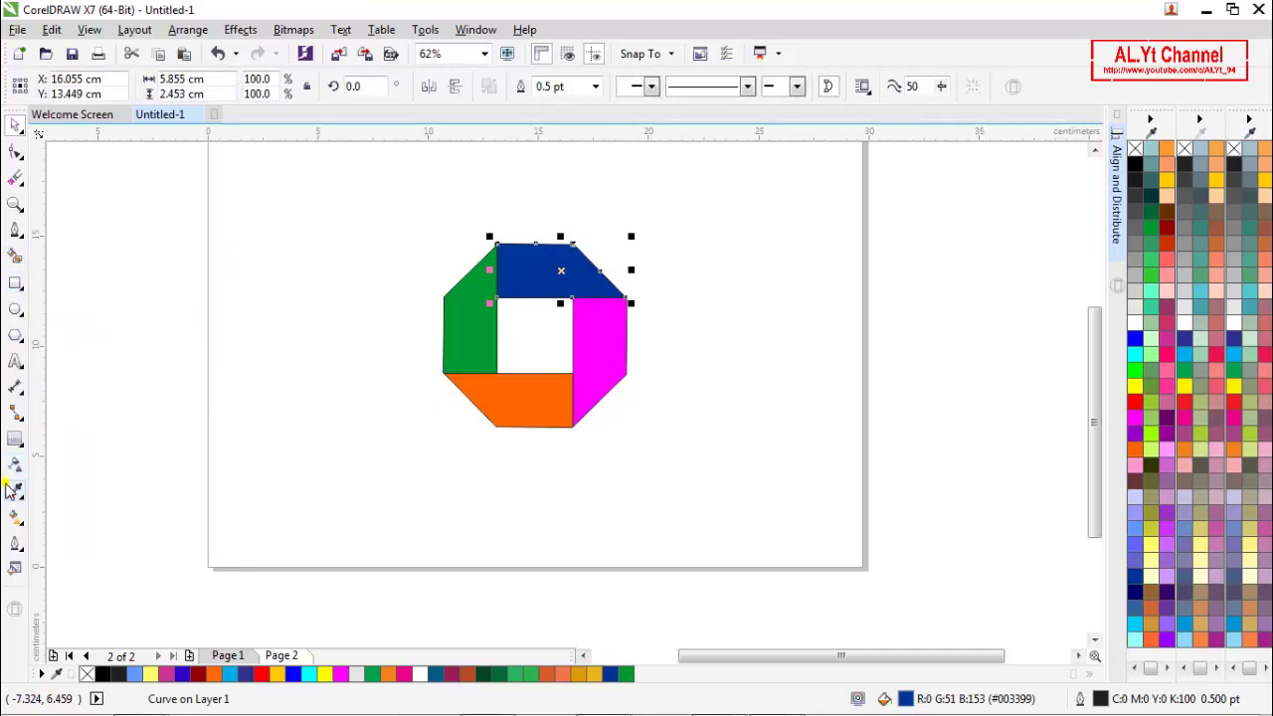
pyautogui.click(15, 522)
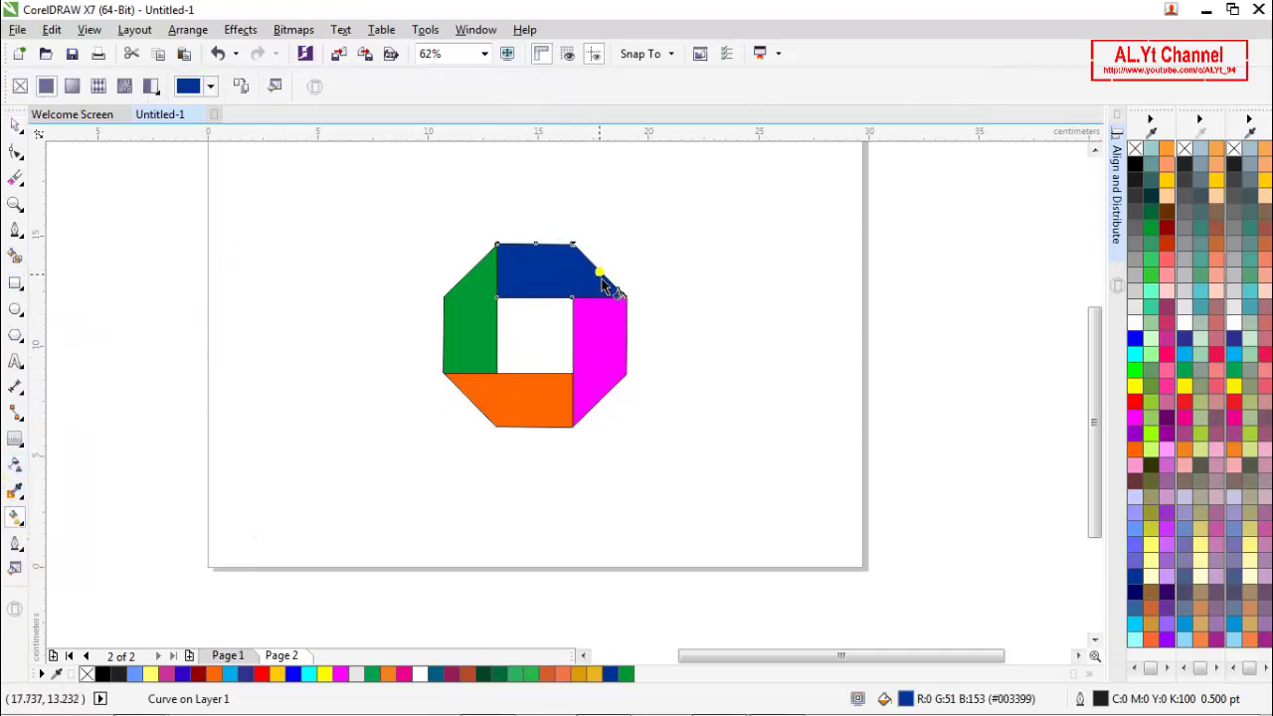
pyautogui.moveTo(600, 270); pyautogui.dragTo(499, 271)
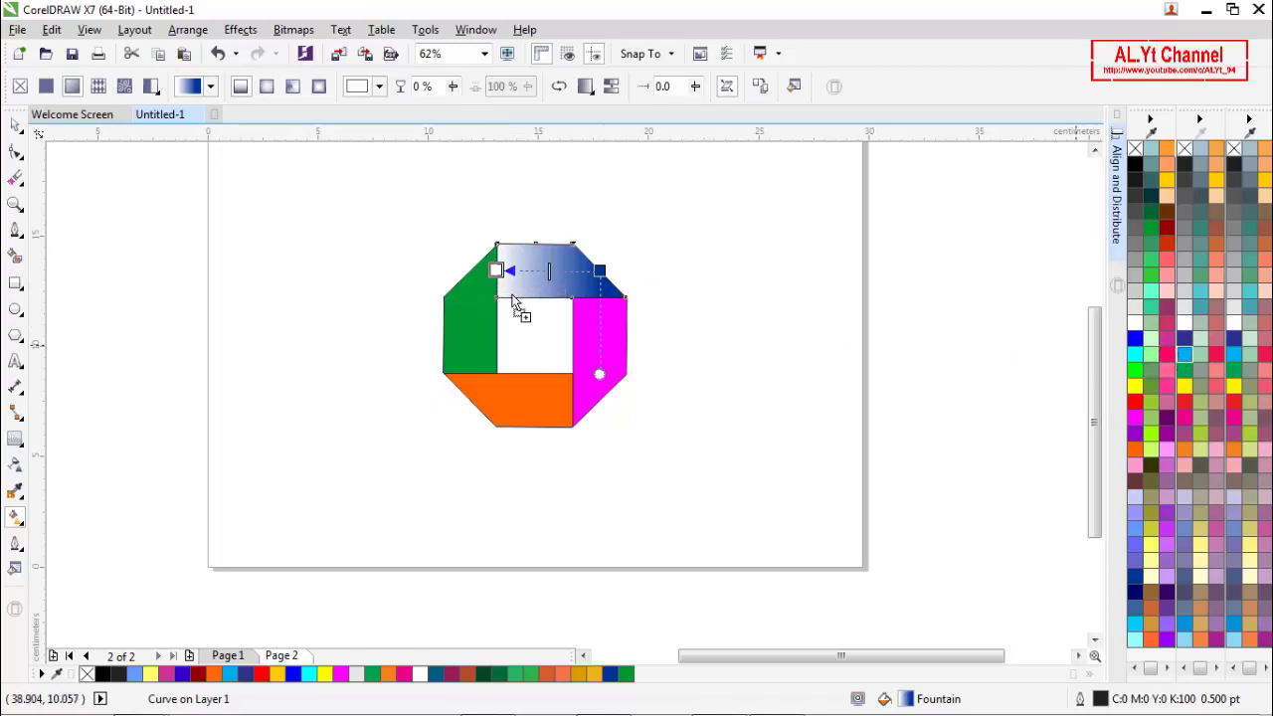
pyautogui.moveTo(514, 303); pyautogui.dragTo(498, 271)
# - Apply a vertical linear fountain fill to the green shape, from lighter green at its bottom to dark green at its top
pyautogui.click(474, 327)
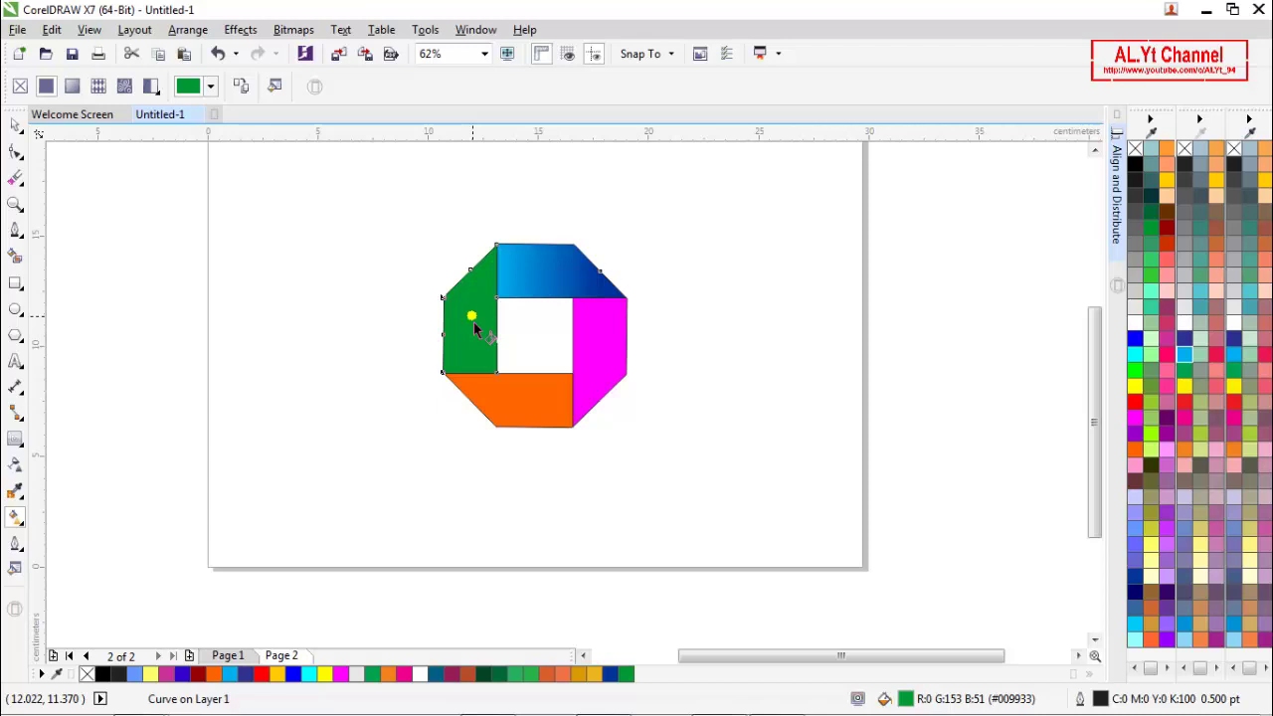
pyautogui.click(560, 295)
pyautogui.click(477, 343)
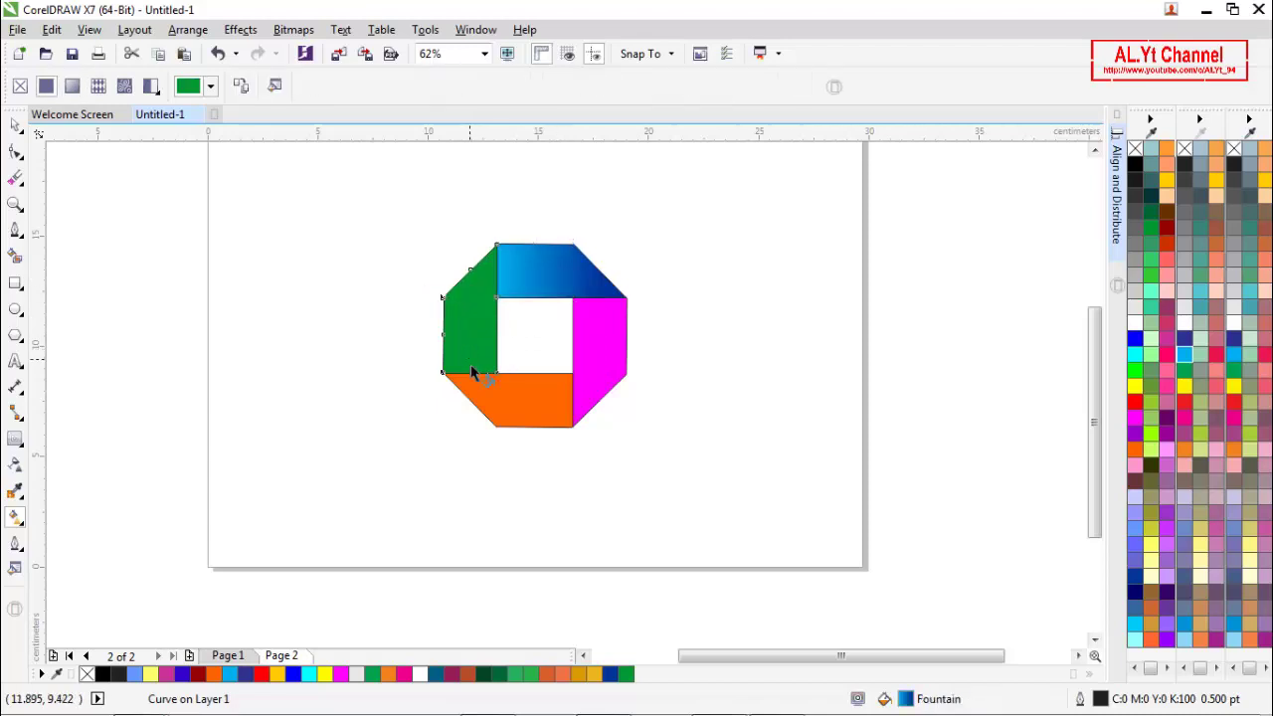
pyautogui.moveTo(469, 374); pyautogui.dragTo(471, 283)
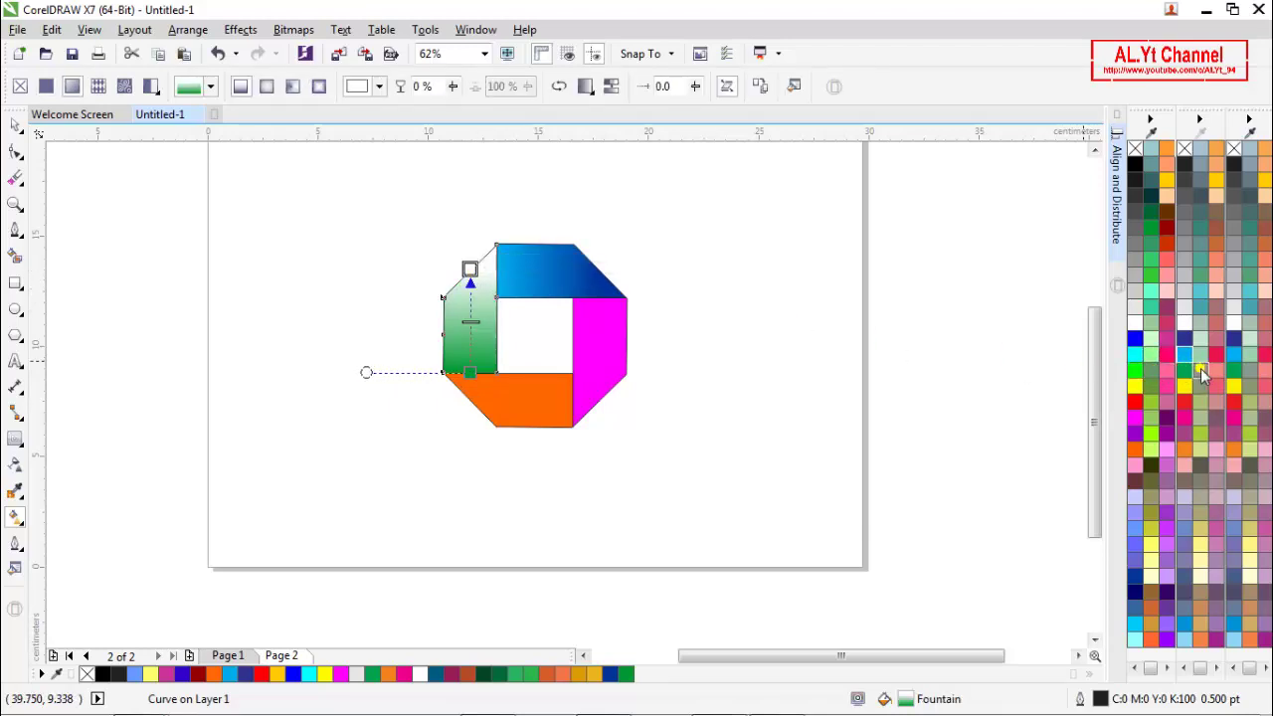
pyautogui.moveTo(1187, 370); pyautogui.dragTo(1159, 410)
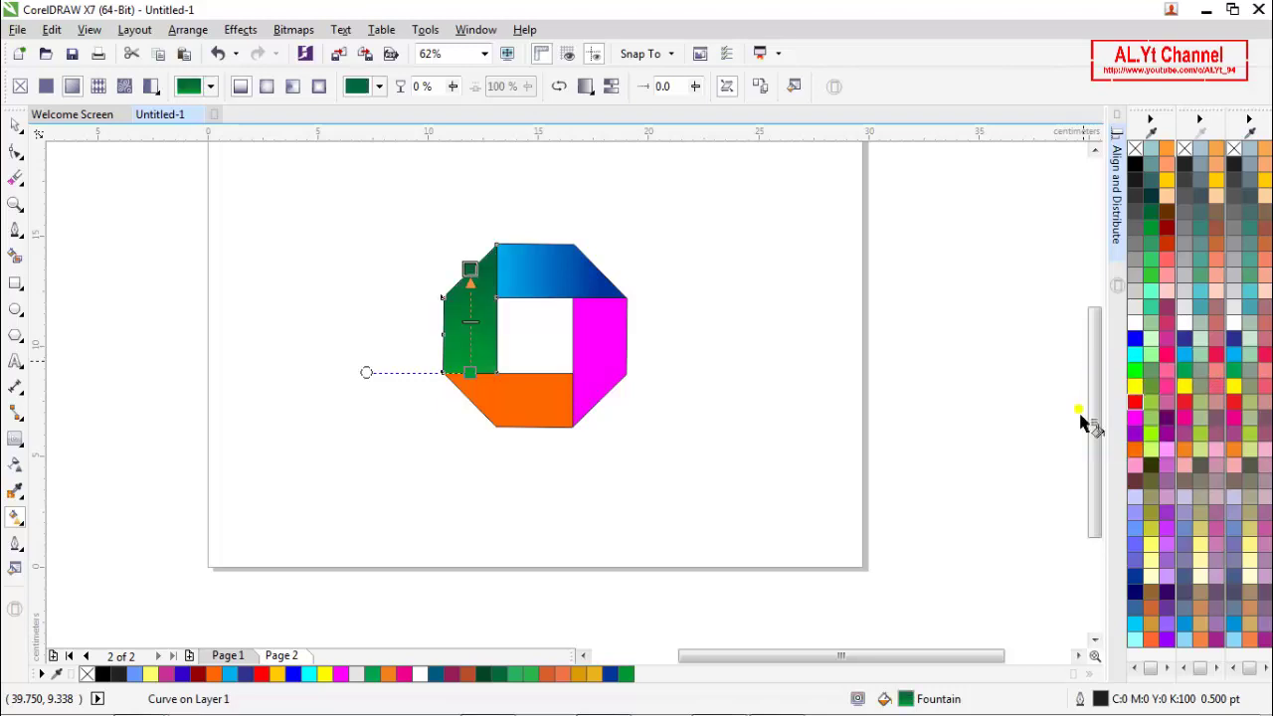
pyautogui.click(471, 373)
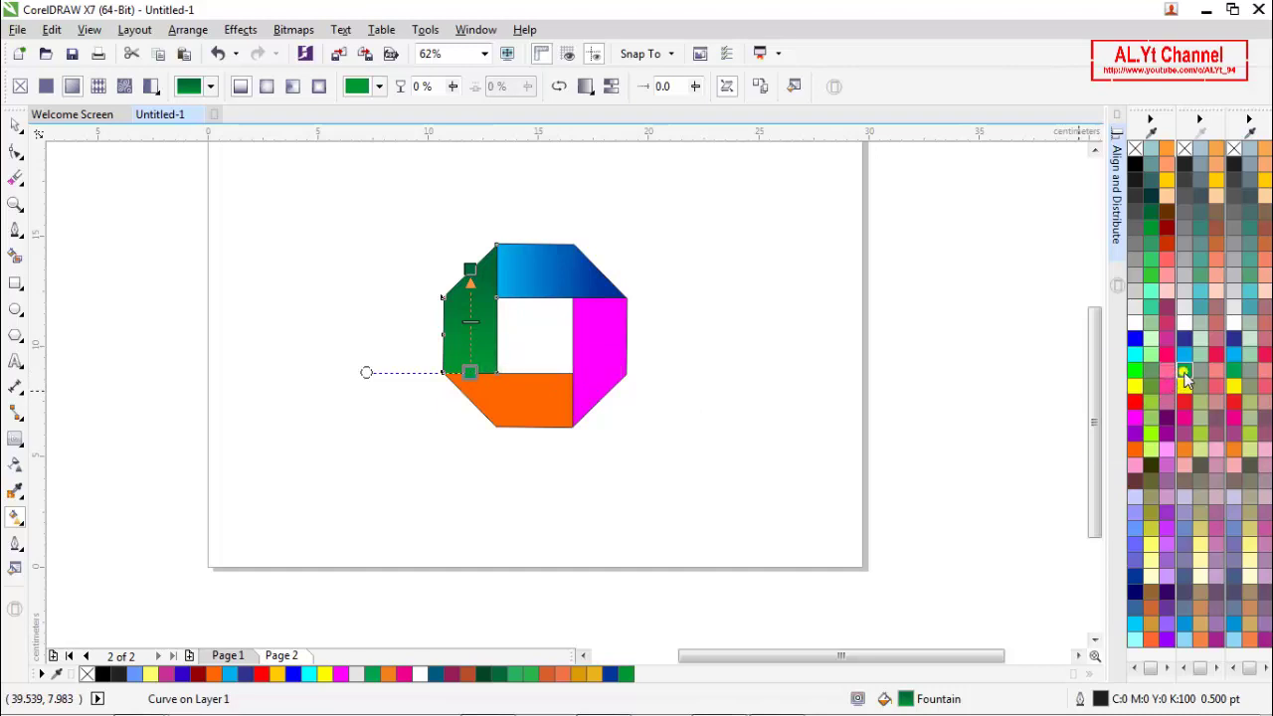
pyautogui.moveTo(1184, 375); pyautogui.dragTo(1168, 388)
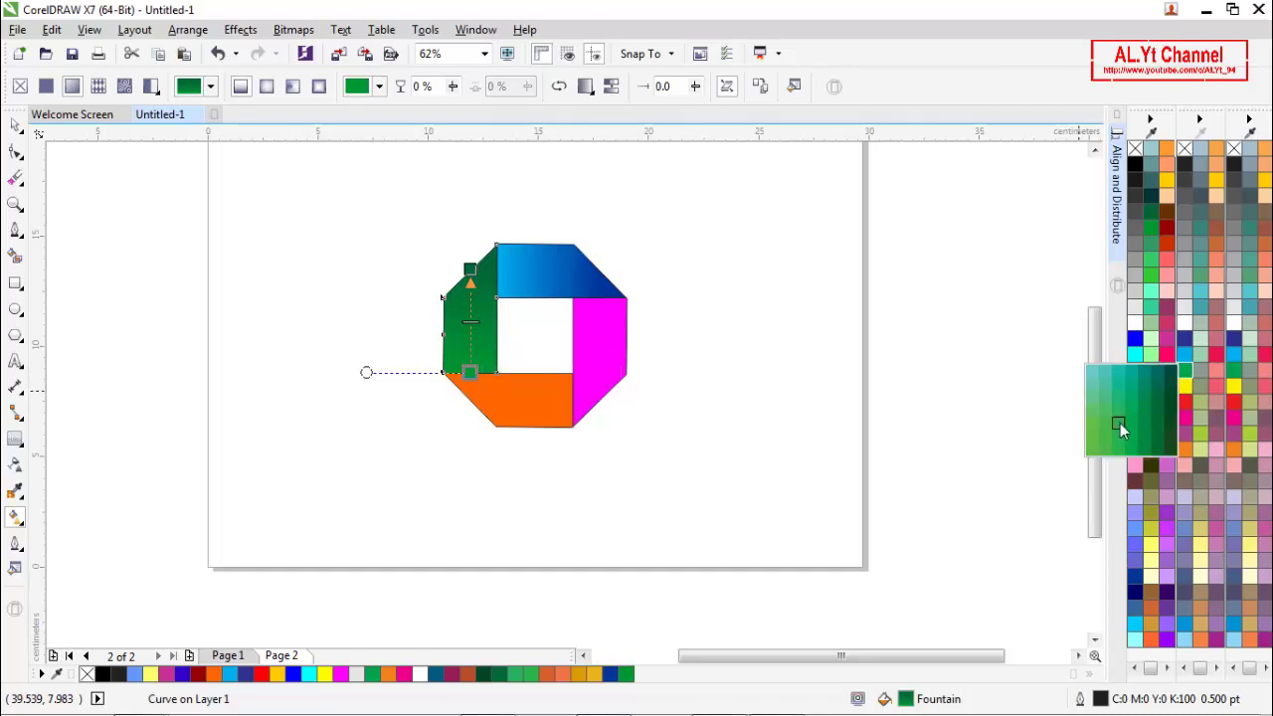
pyautogui.moveTo(1121, 422); pyautogui.dragTo(1121, 423)
# - Apply a horizontal linear fountain fill to the orange shape, from orange at its right end to red-orange at its left end
pyautogui.click(557, 421)
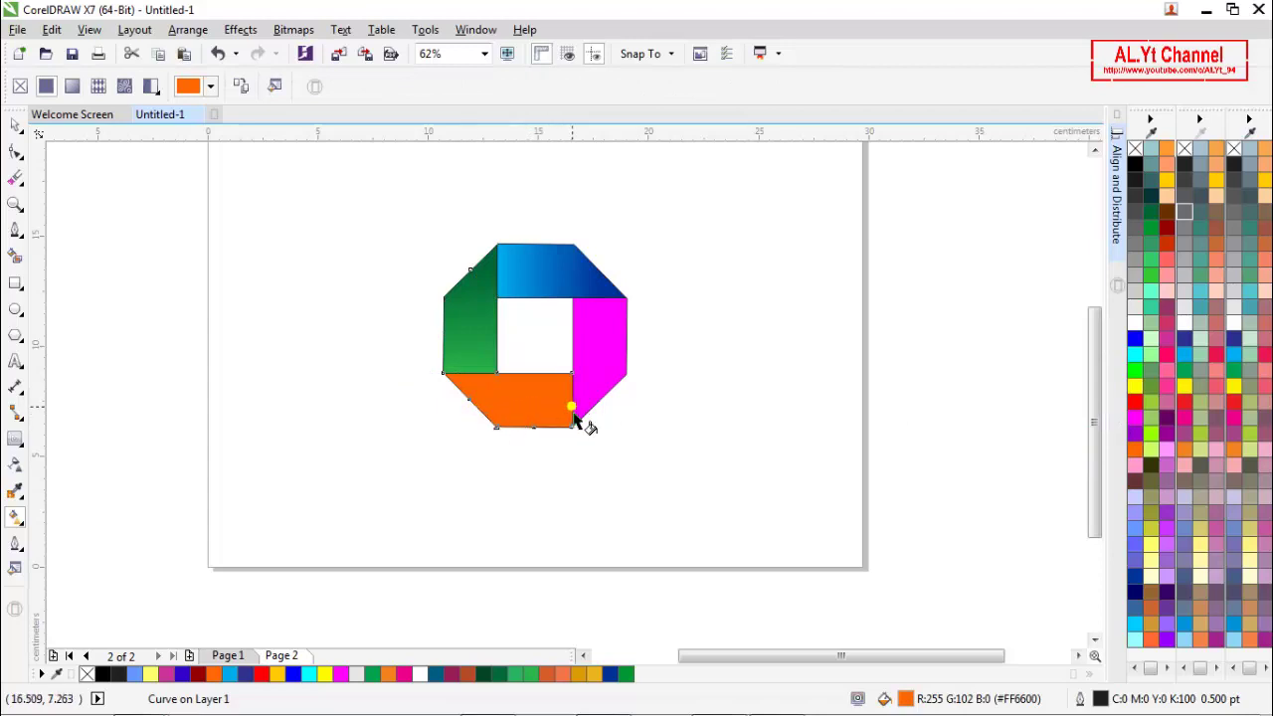
pyautogui.moveTo(574, 418); pyautogui.dragTo(469, 400)
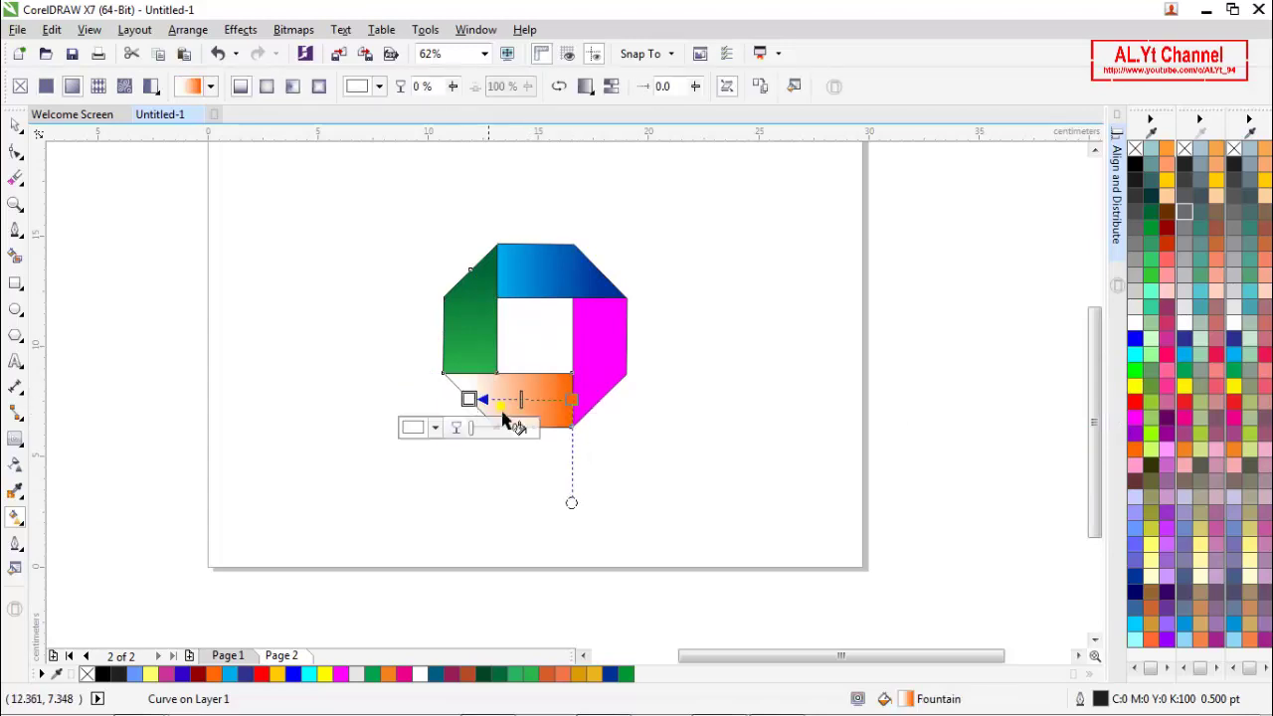
pyautogui.click(1135, 449)
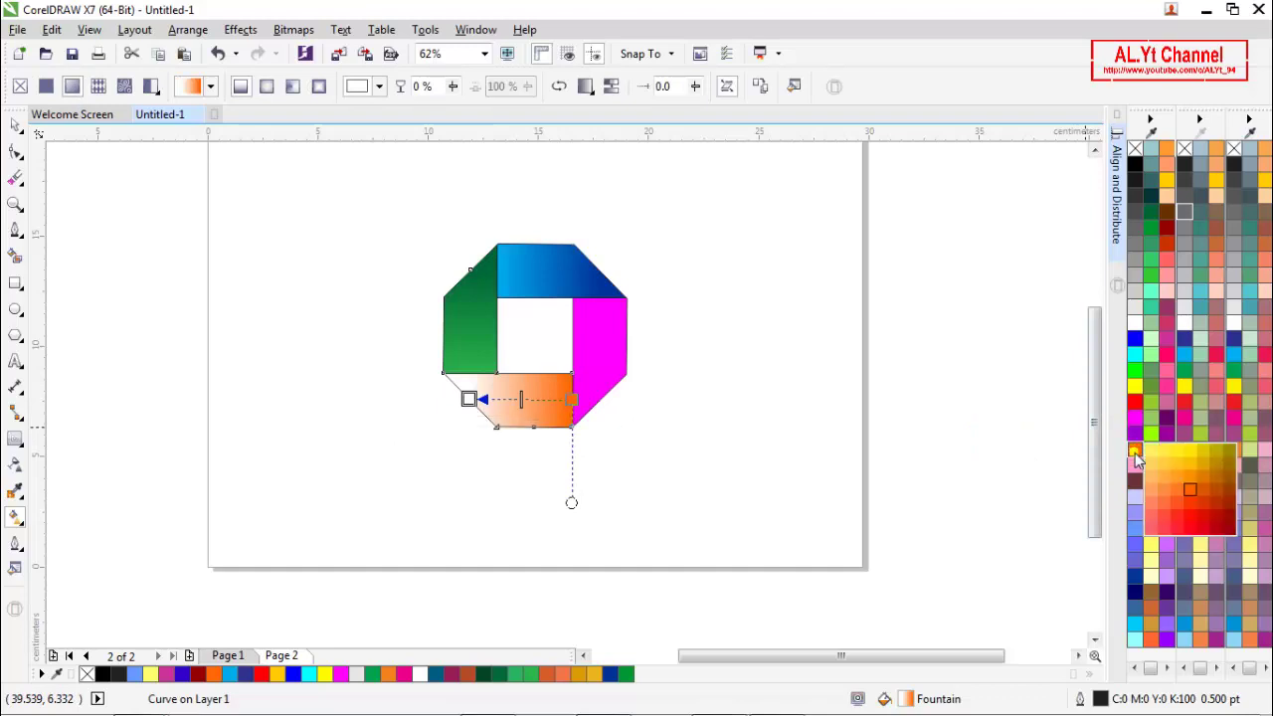
pyautogui.click(1206, 503)
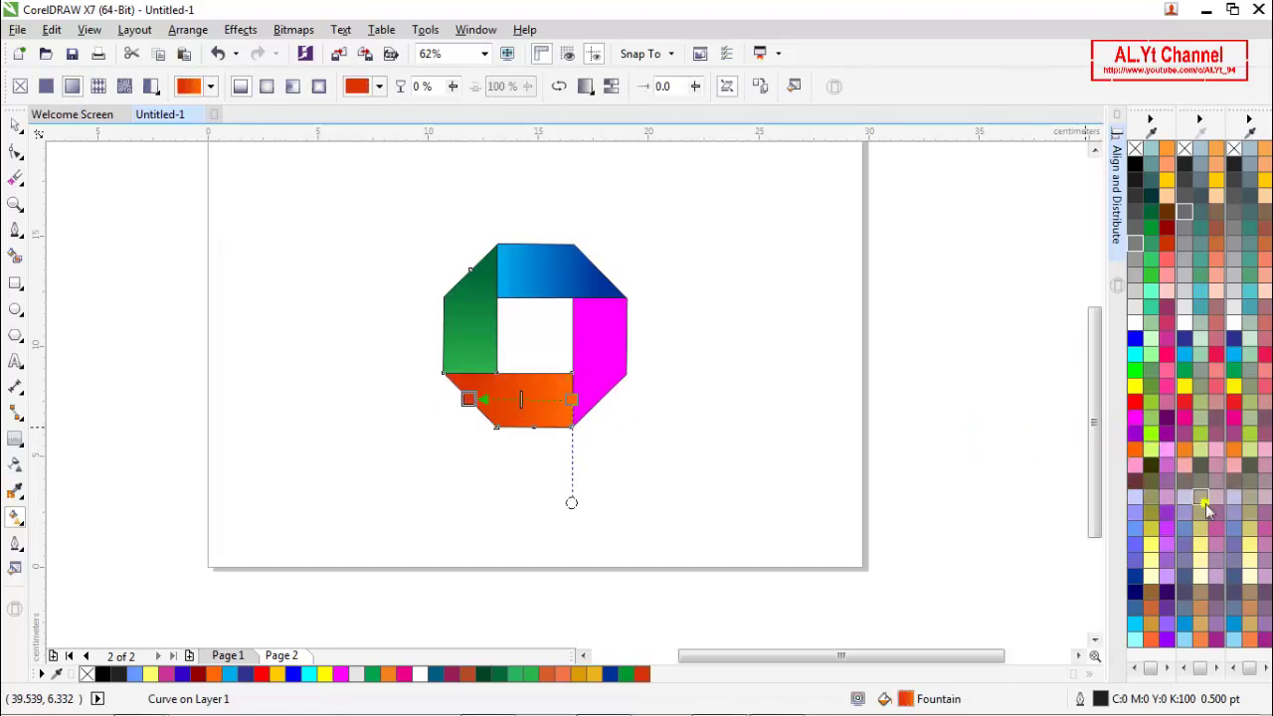
# - Apply a vertical linear fountain fill to the magenta shape, from magenta at its top to darker magenta at its bottom
pyautogui.click(614, 394)
pyautogui.moveTo(598, 295); pyautogui.dragTo(600, 410)
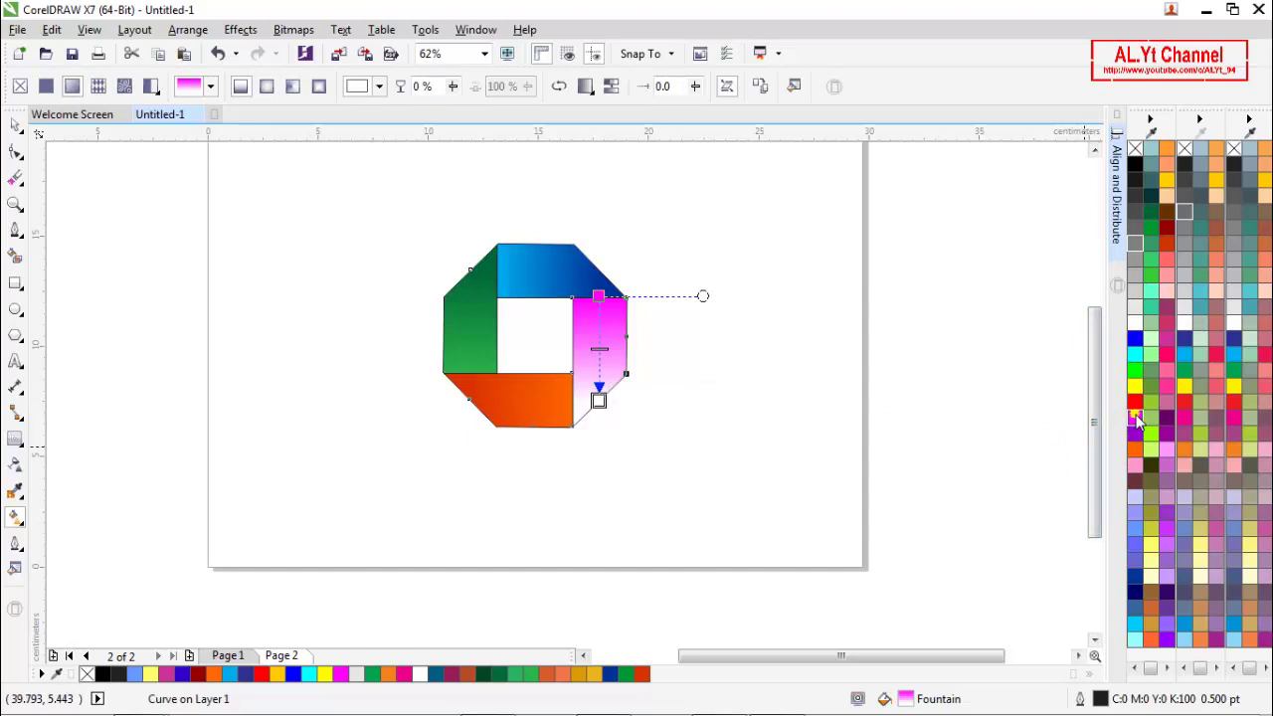
pyautogui.moveTo(1137, 421); pyautogui.dragTo(1204, 450)
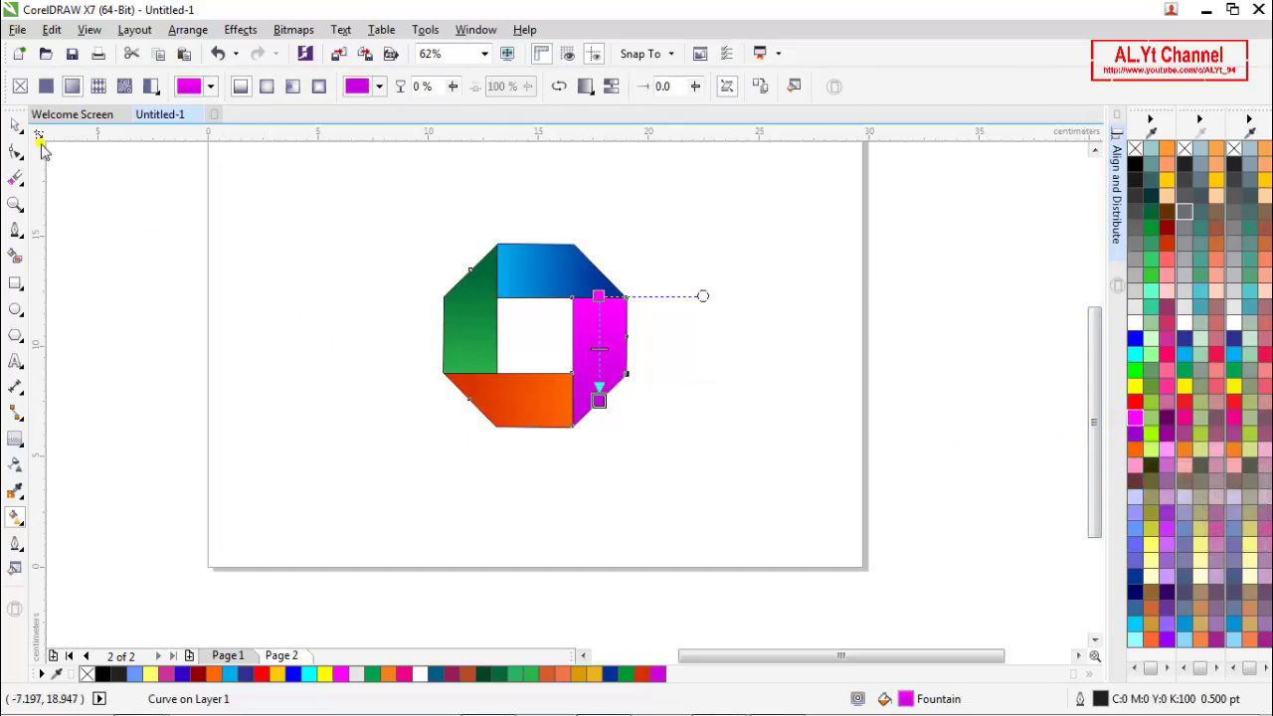
pyautogui.click(549, 279)
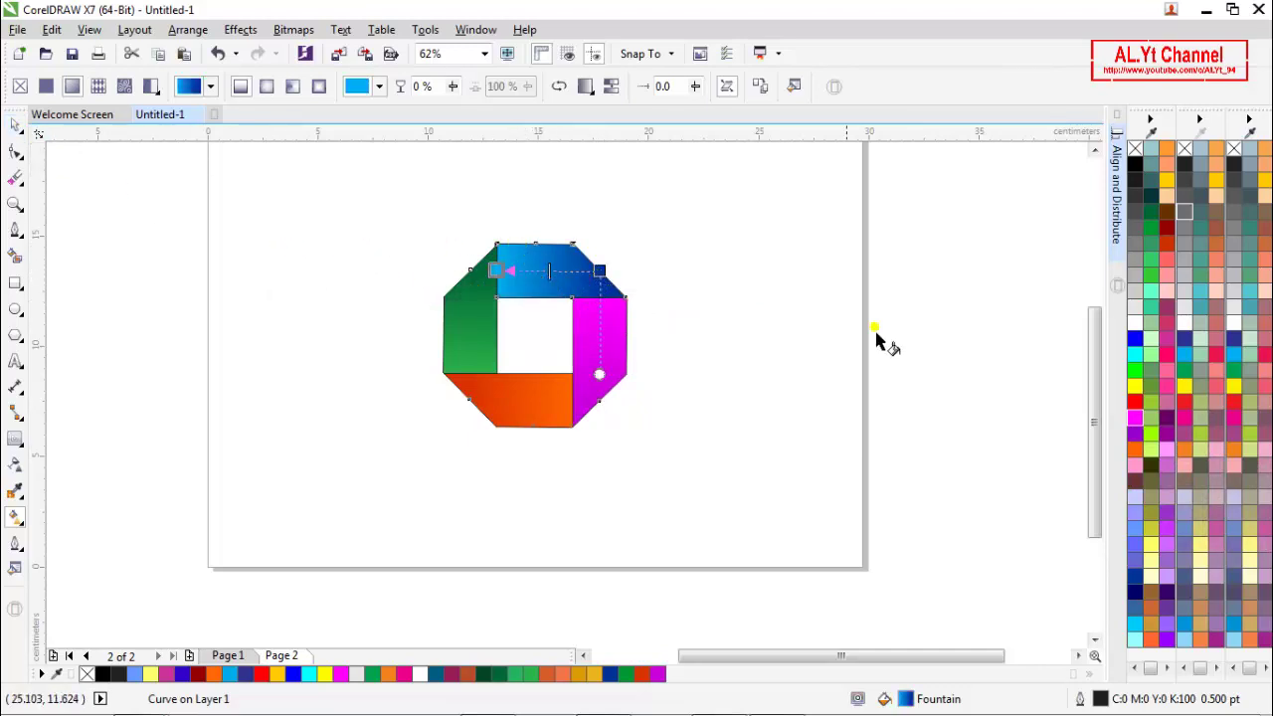
# - Recolor the blue shape's fountain fill with a medium blue at its right end and a softer light blue at its left end
pyautogui.click(598, 271)
pyautogui.click(1188, 356)
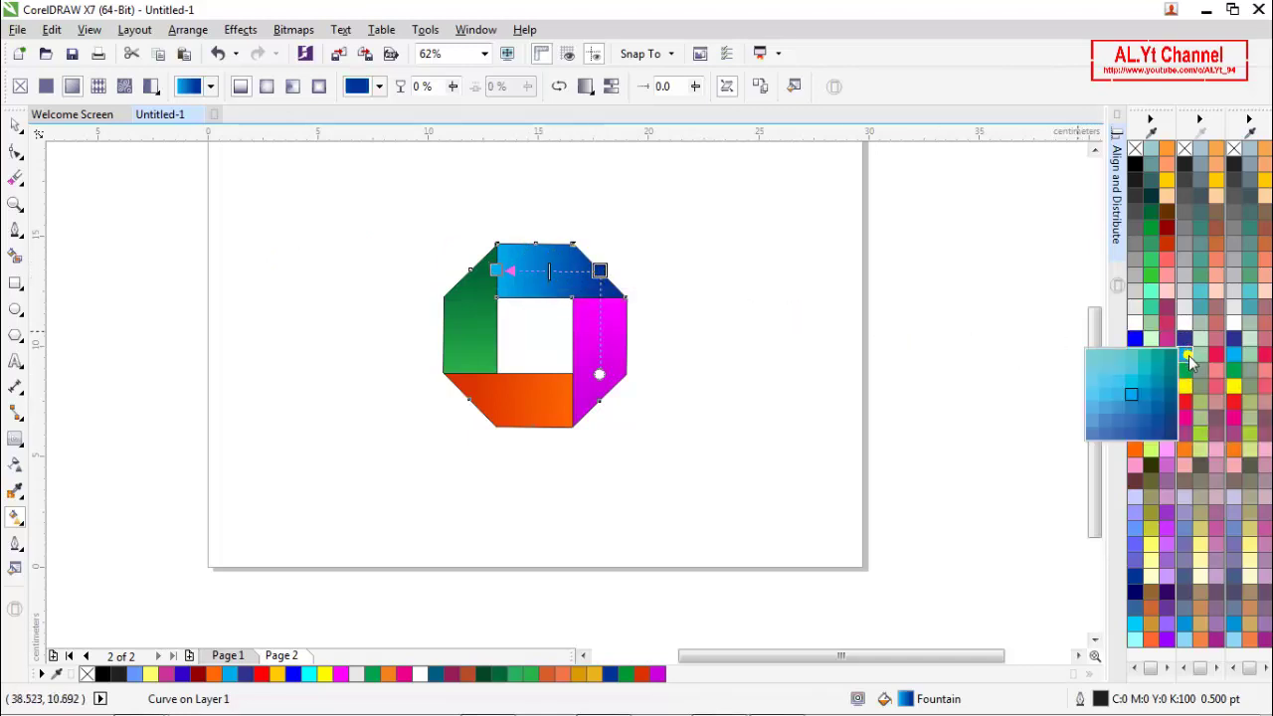
pyautogui.click(1148, 417)
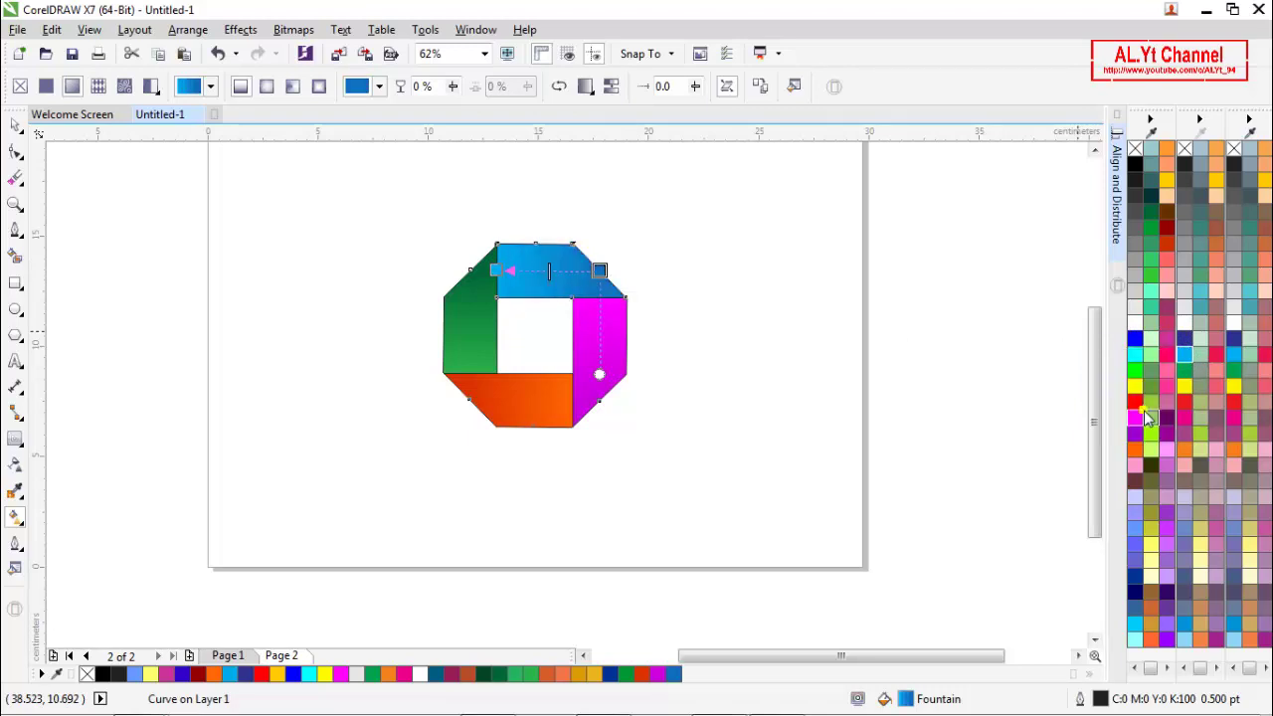
pyautogui.click(1186, 356)
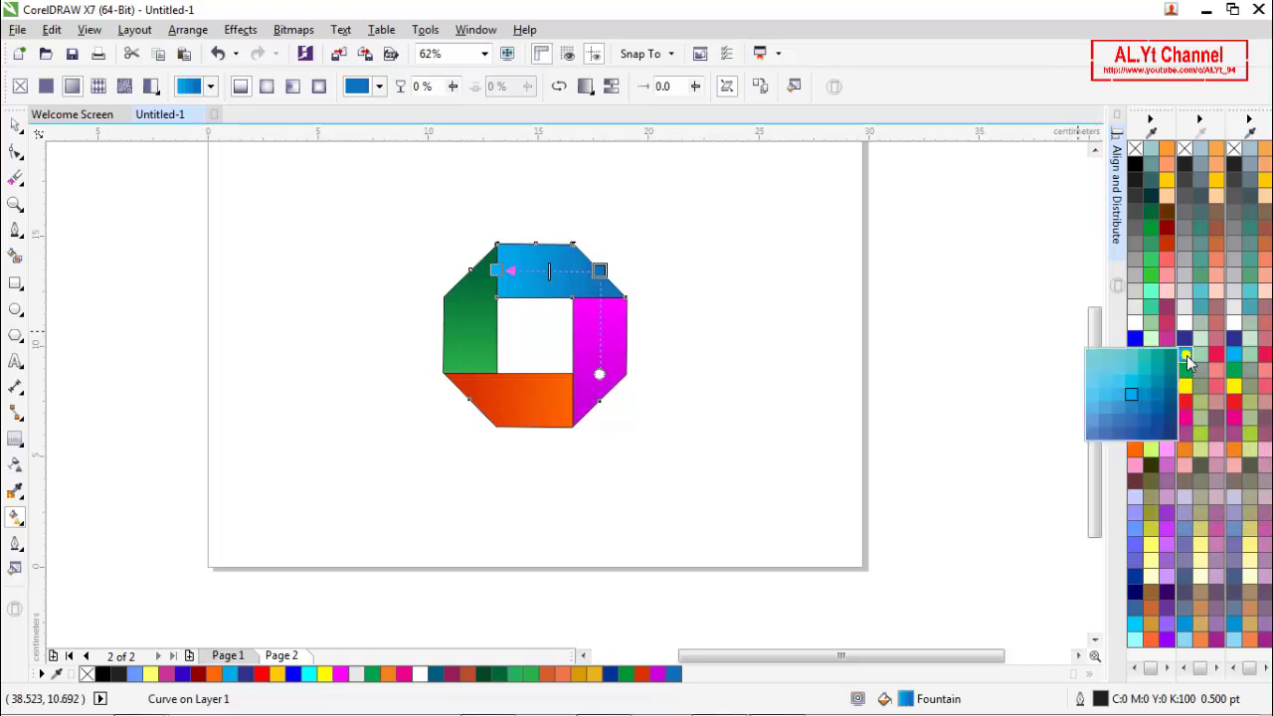
pyautogui.click(1148, 426)
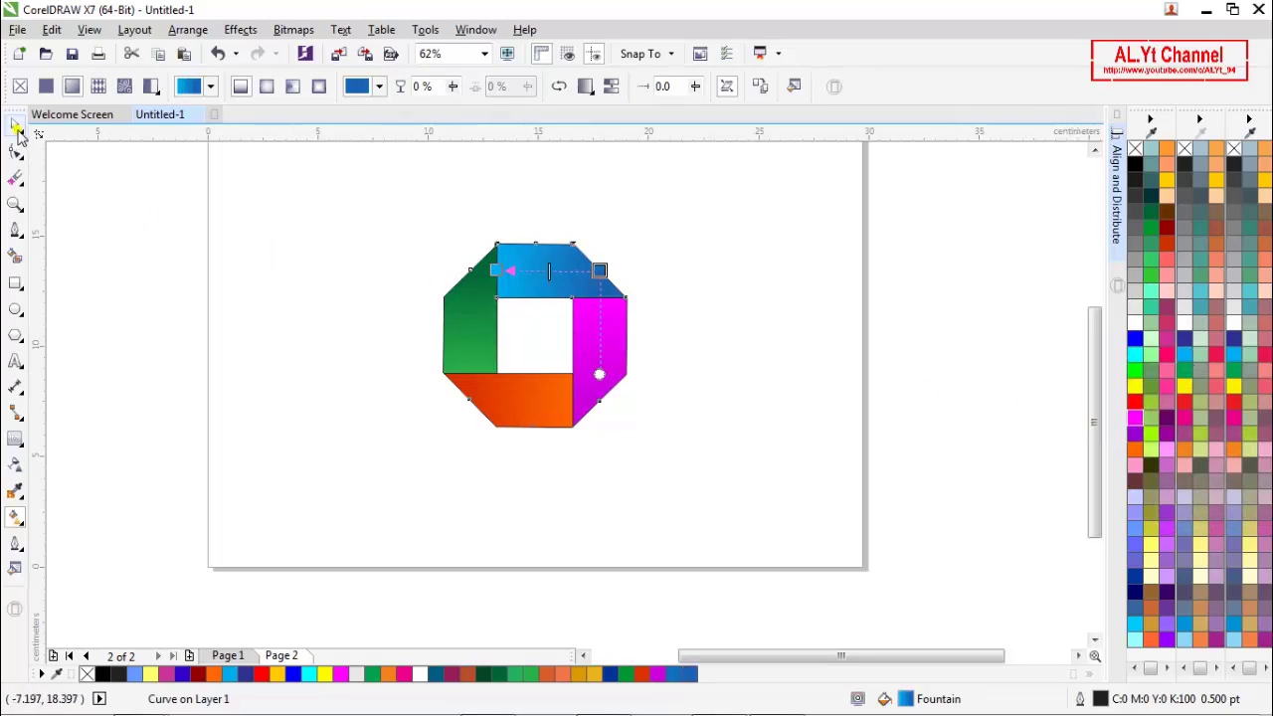
pyautogui.click(495, 269)
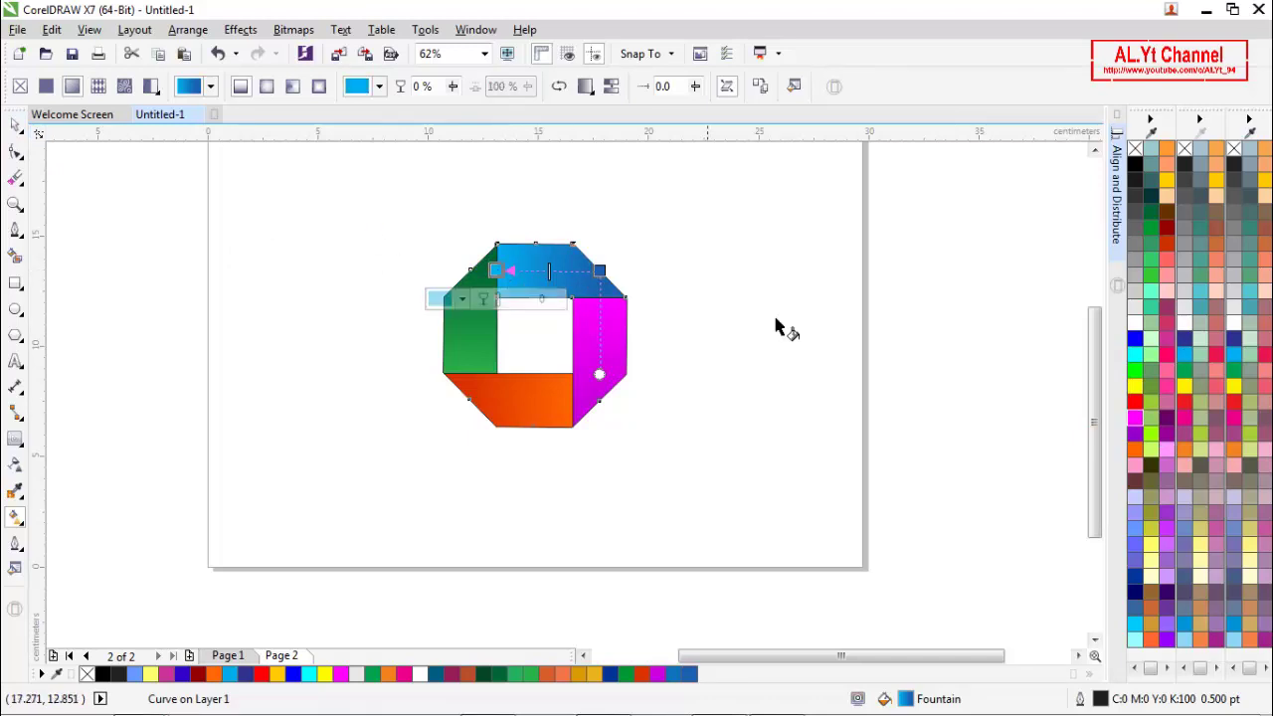
pyautogui.click(1188, 357)
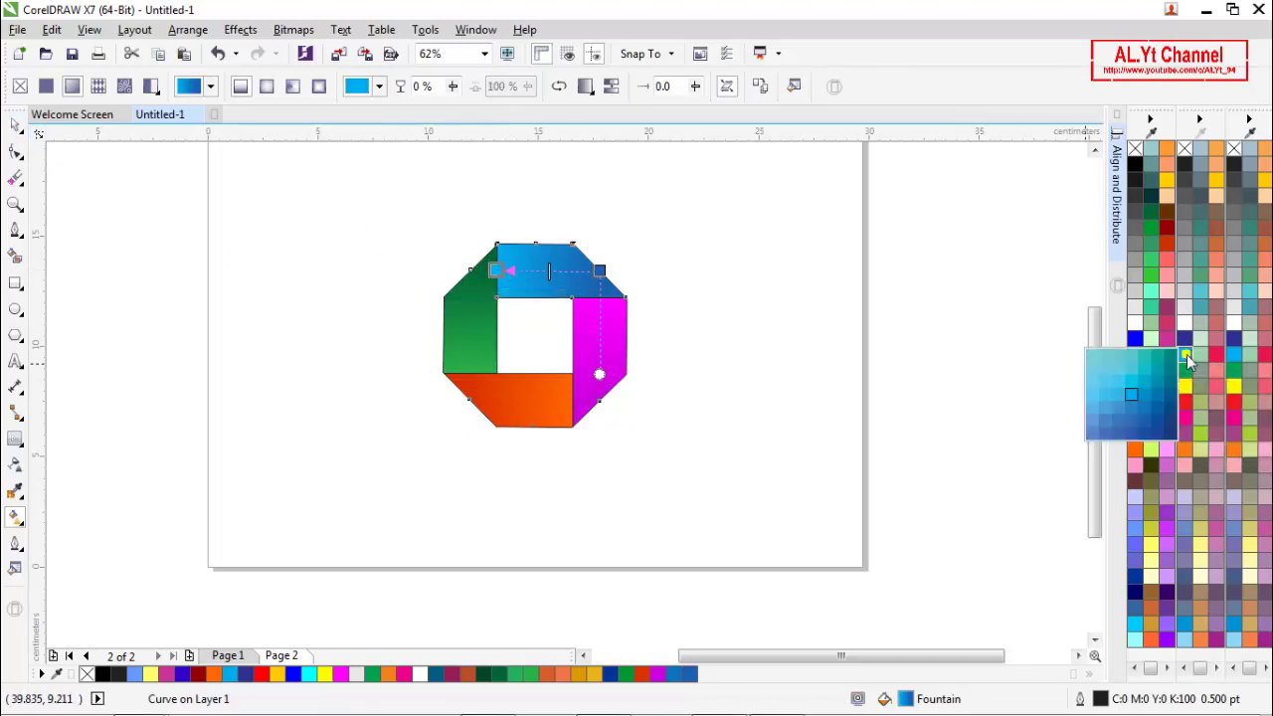
pyautogui.click(1119, 396)
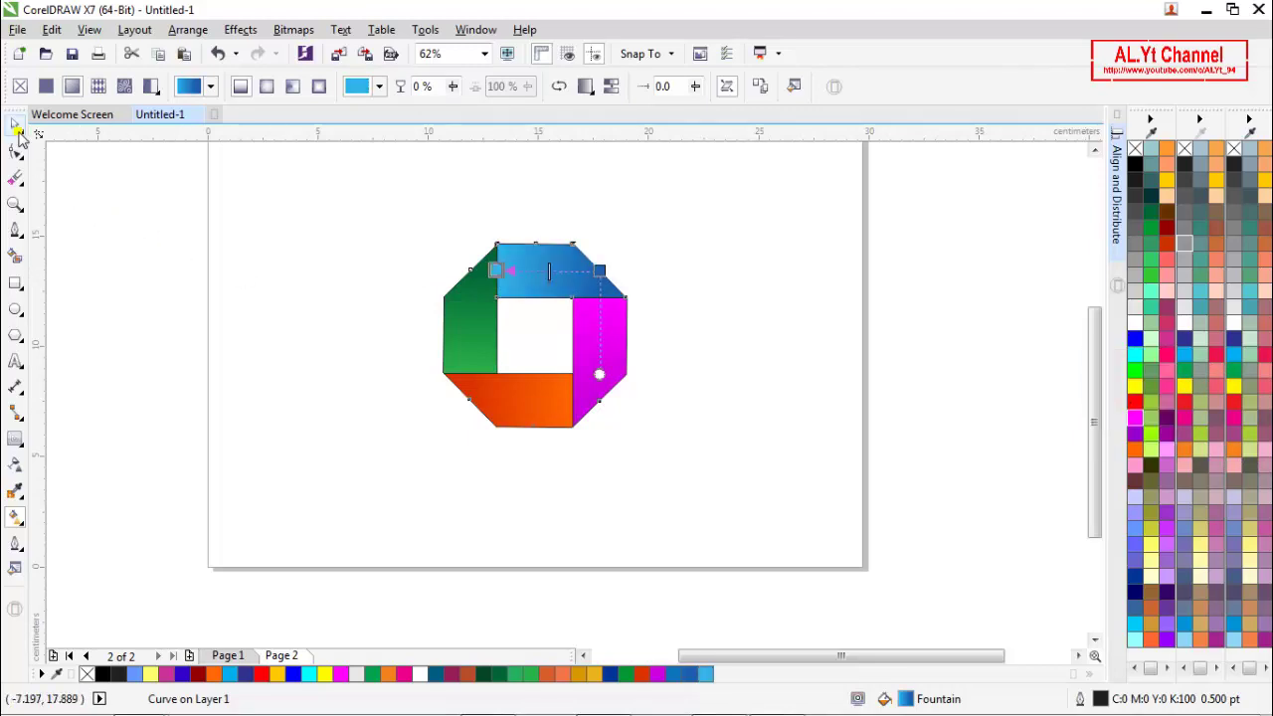
# - Give all four colored shapes a 3.0 pt white outline
pyautogui.click(15, 125)
pyautogui.click(290, 273)
pyautogui.moveTo(345, 189); pyautogui.dragTo(761, 492)
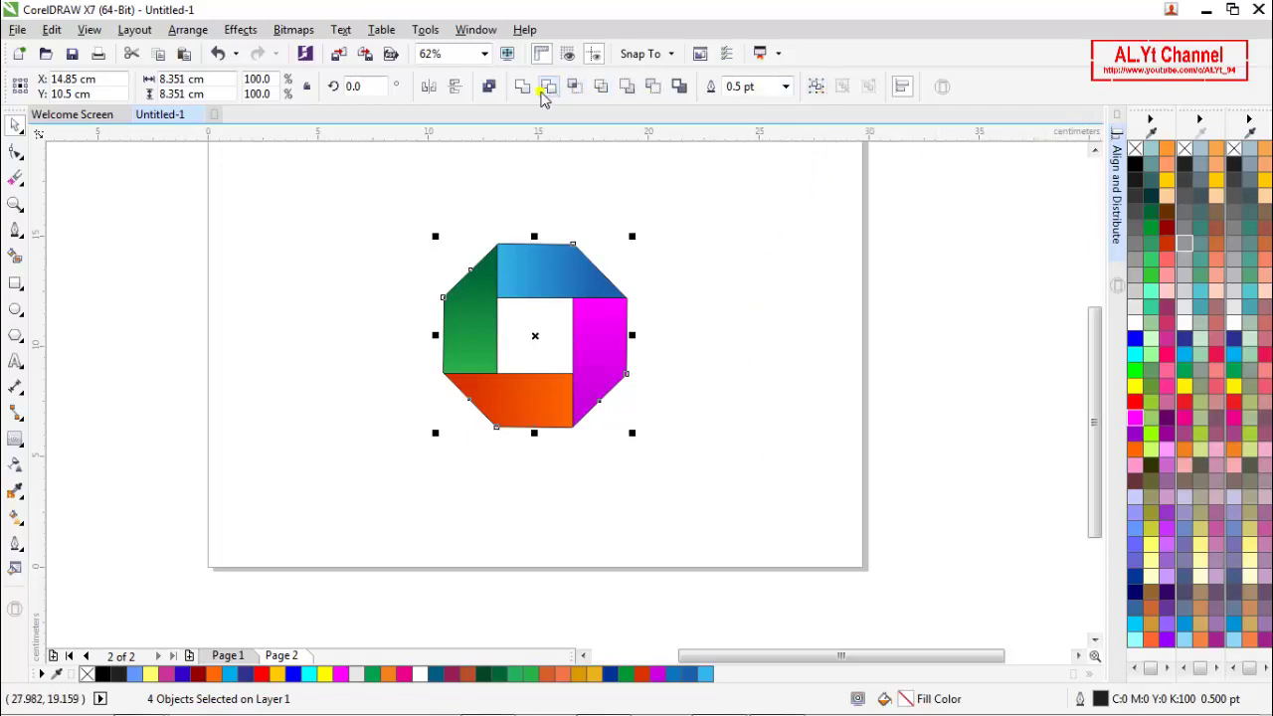
pyautogui.click(785, 86)
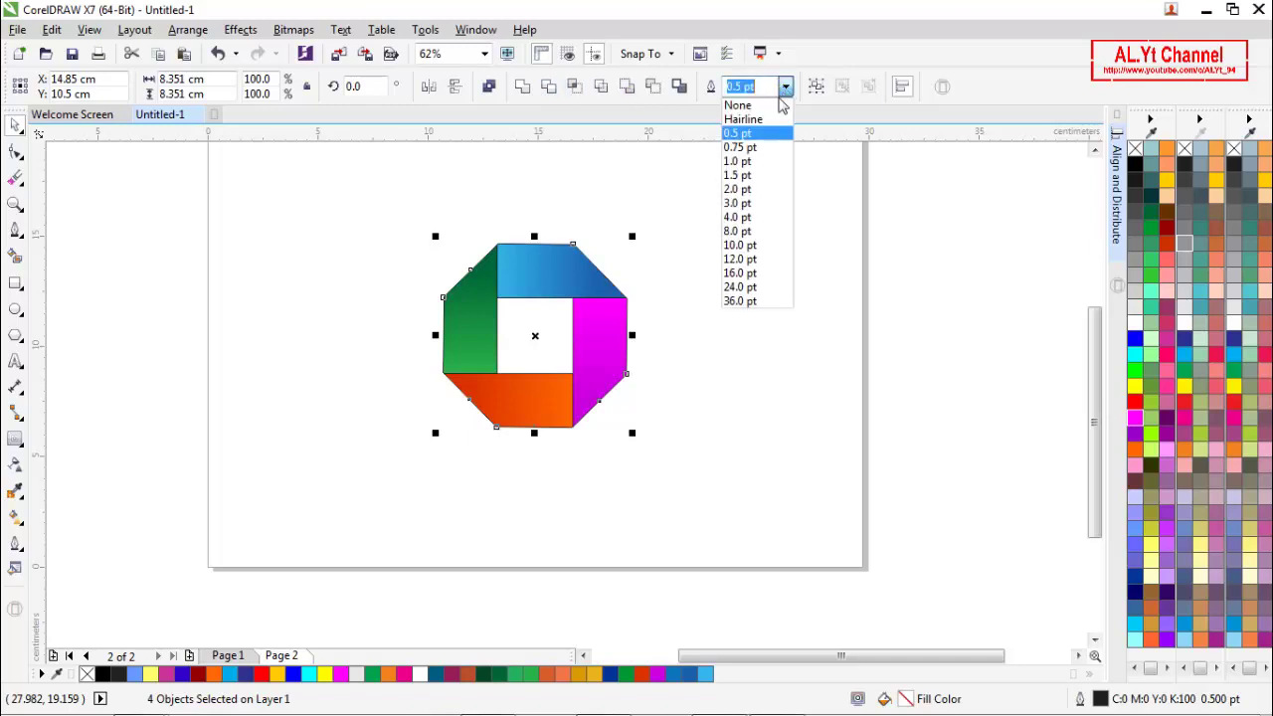
pyautogui.click(765, 204)
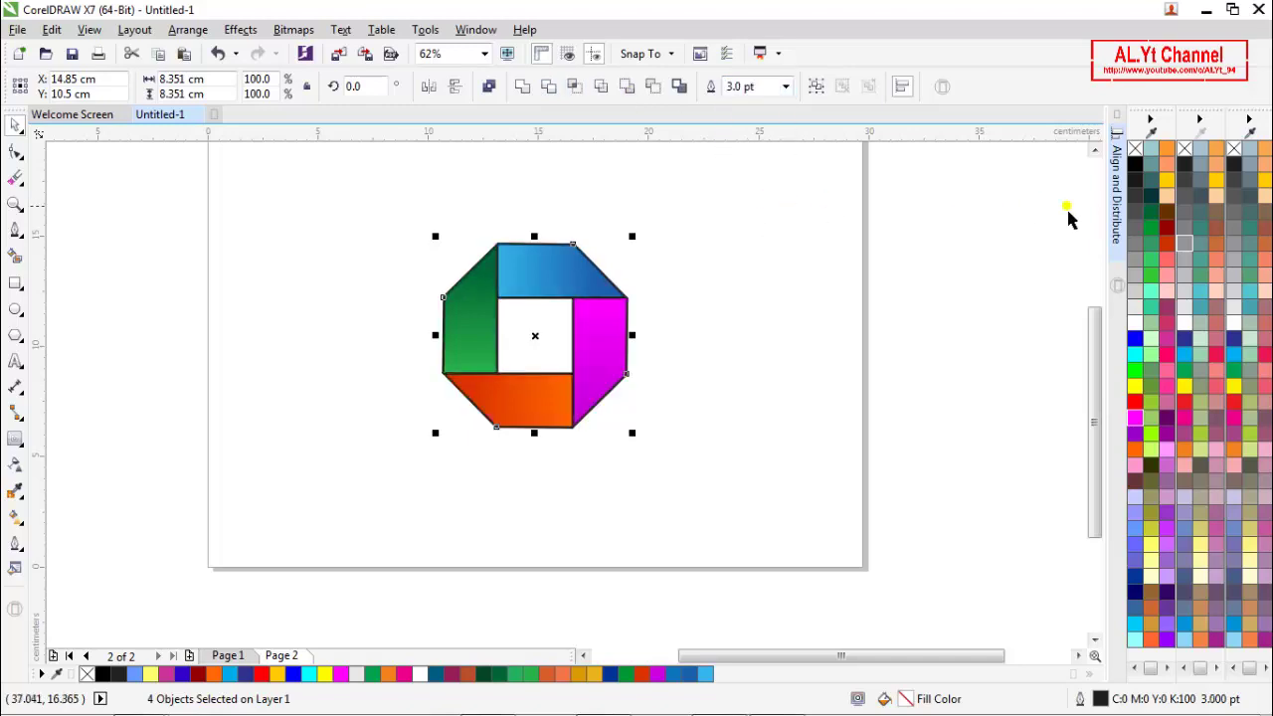
pyautogui.rightClick(1137, 326)
pyautogui.click(886, 328)
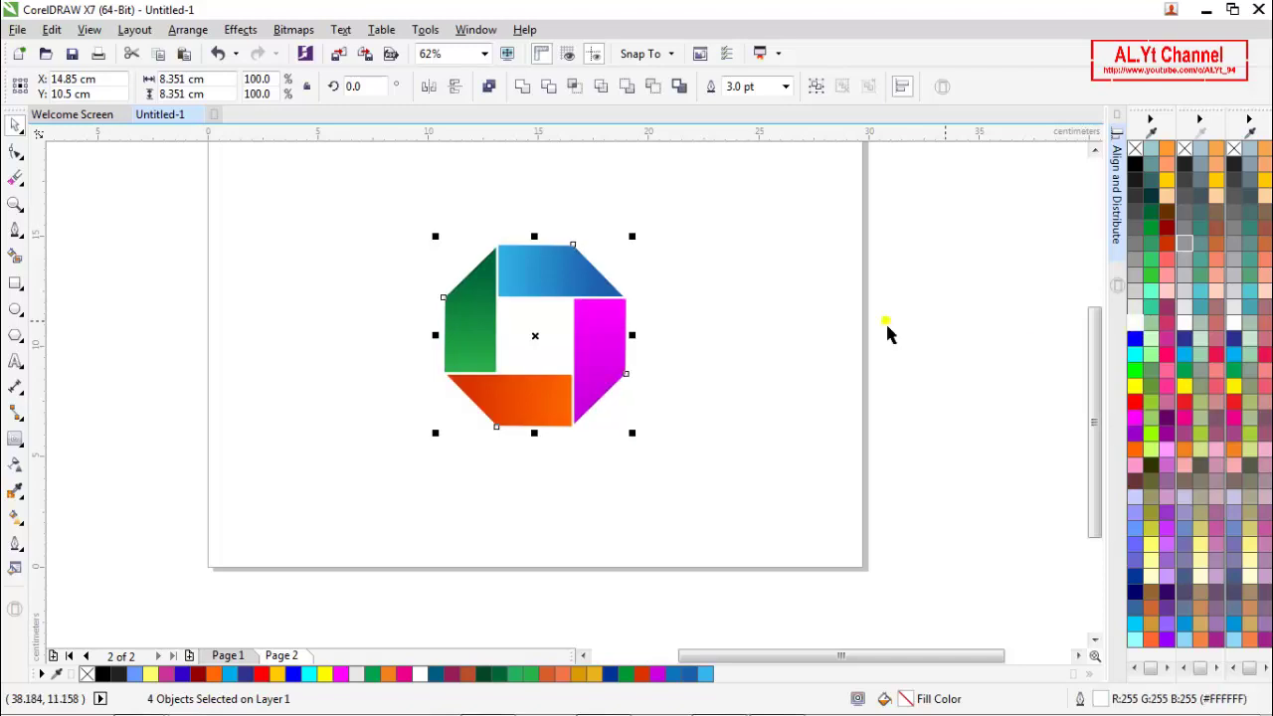
# - Group the four shapes and move the group to the left part of the page
pyautogui.moveTo(378, 205); pyautogui.dragTo(727, 499)
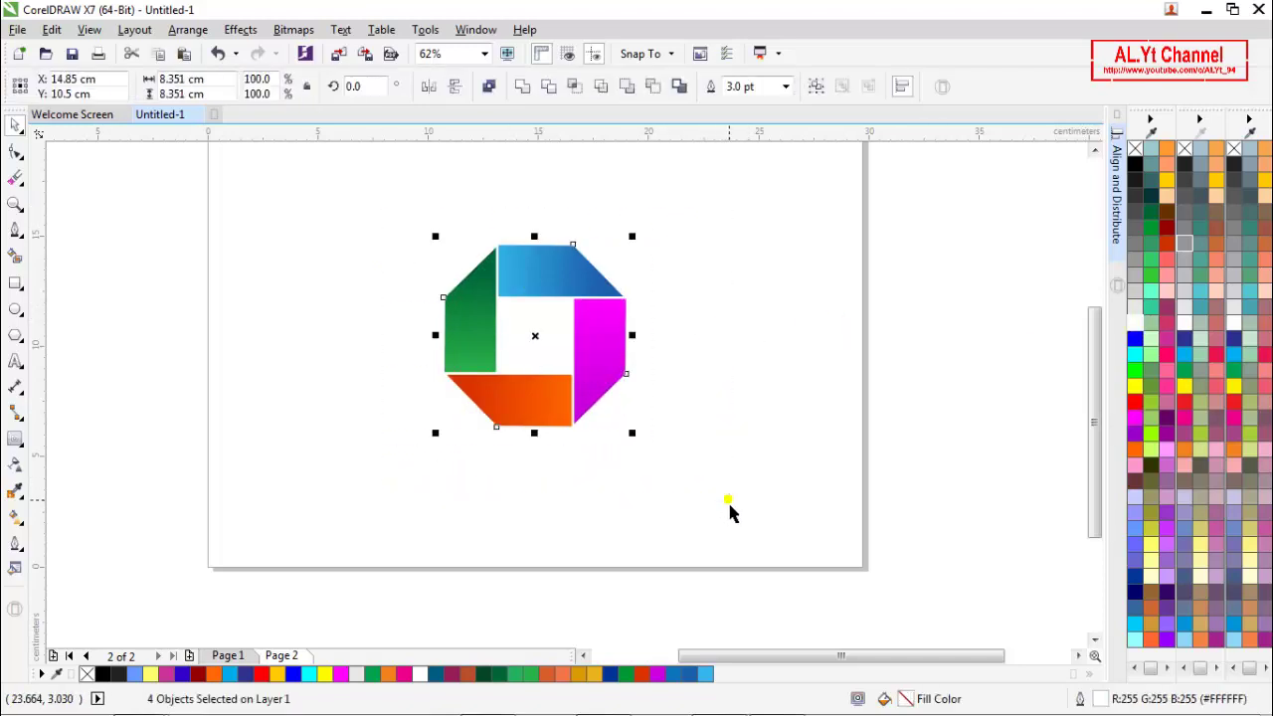
pyautogui.click(815, 85)
pyautogui.moveTo(580, 295); pyautogui.dragTo(409, 284)
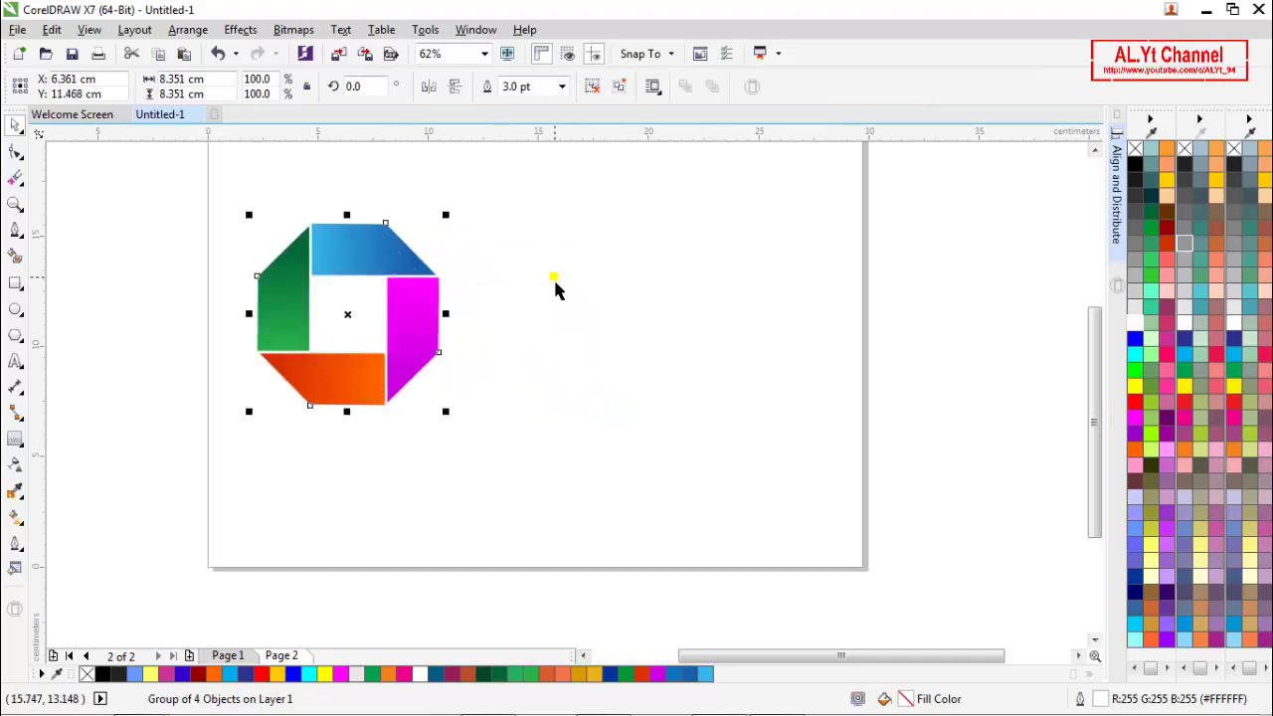
pyautogui.click(556, 282)
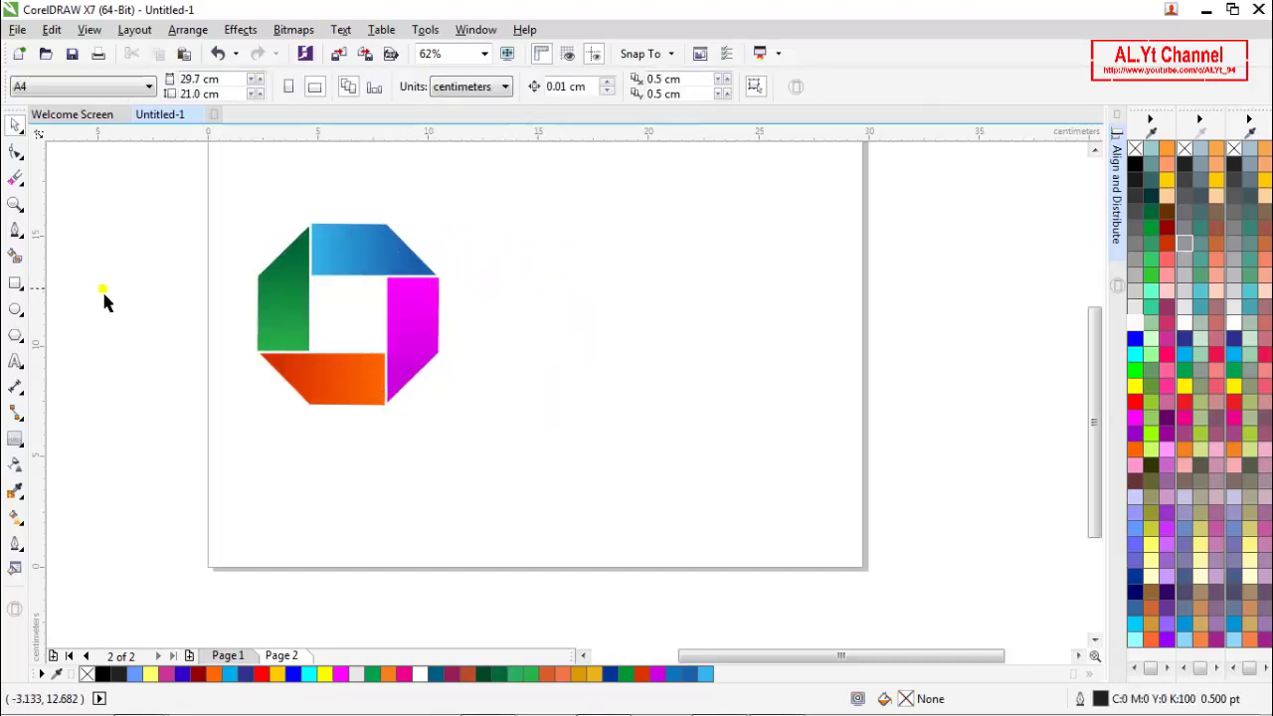
# - Draw a polygon about 9.5 cm high on the empty right part of the page and set it to 6 sides
pyautogui.click(15, 336)
pyautogui.moveTo(589, 248); pyautogui.dragTo(766, 453)
pyautogui.press('space')
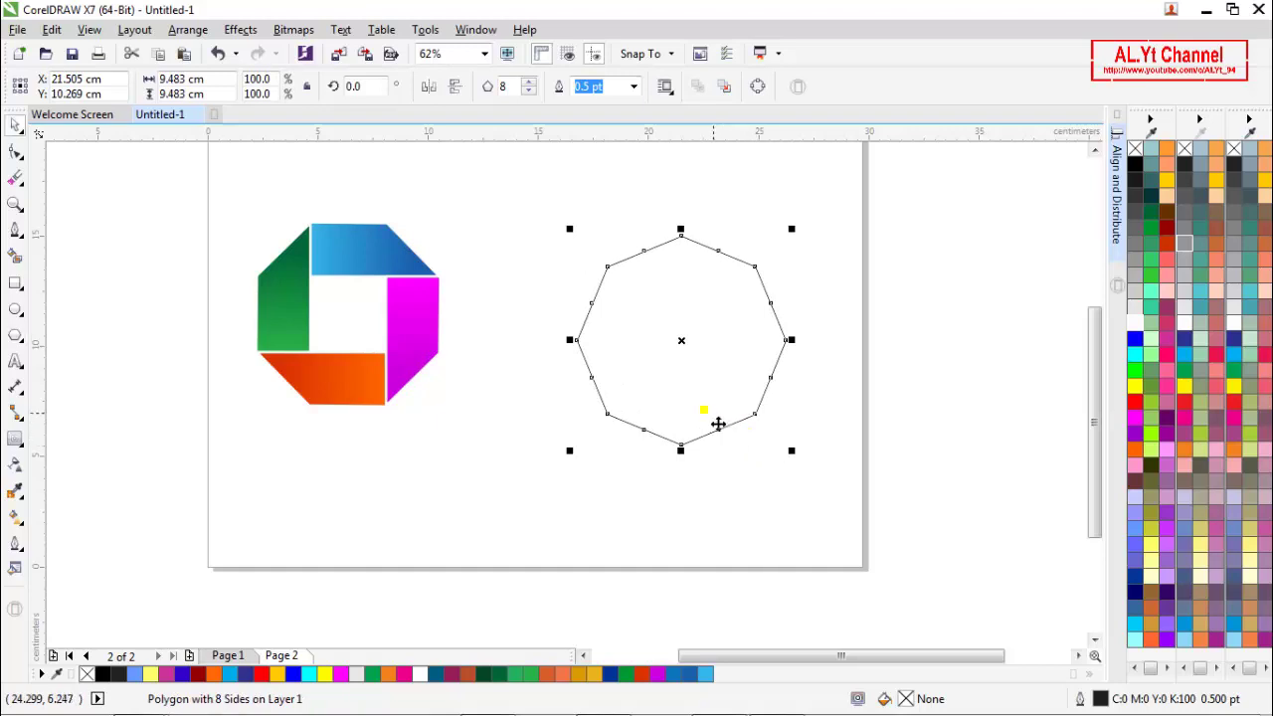
pyautogui.click(529, 91)
pyautogui.click(529, 92)
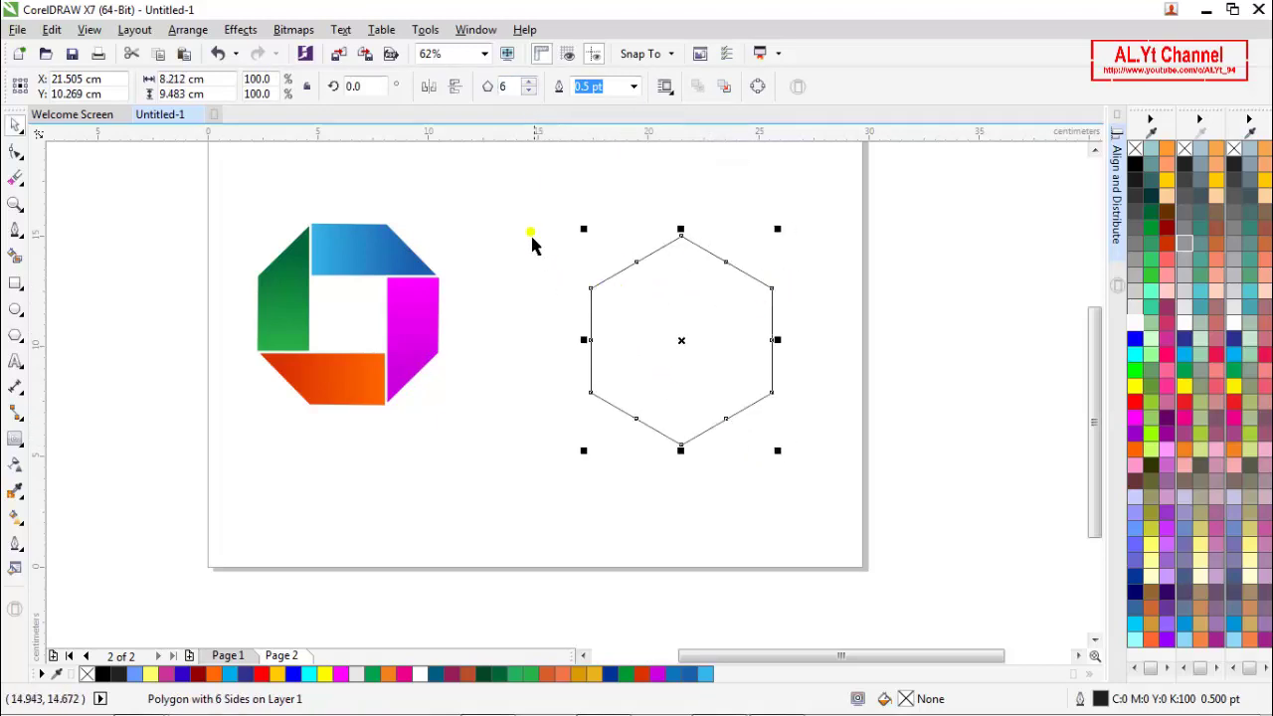
# - Rotate the hexagon to 30 degrees so its upper and lower edges lie horizontal
pyautogui.click(676, 338)
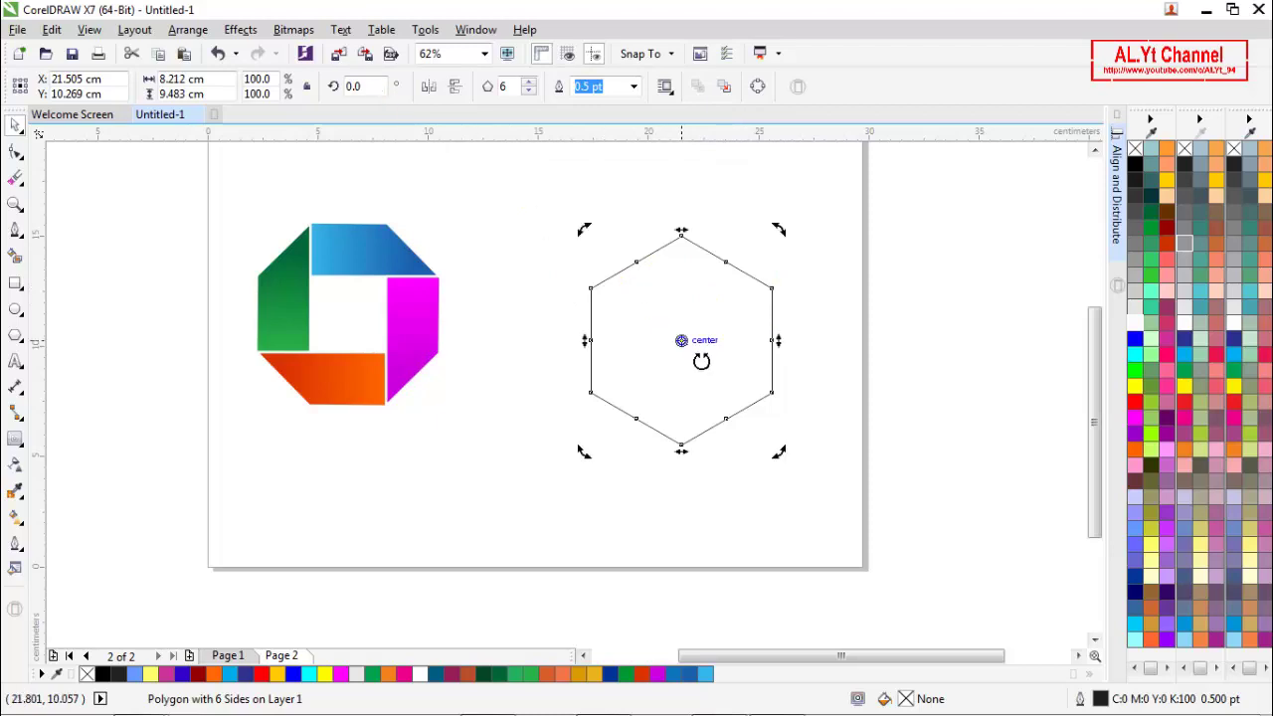
pyautogui.moveTo(792, 248); pyautogui.dragTo(722, 223)
pyautogui.press('Escape')
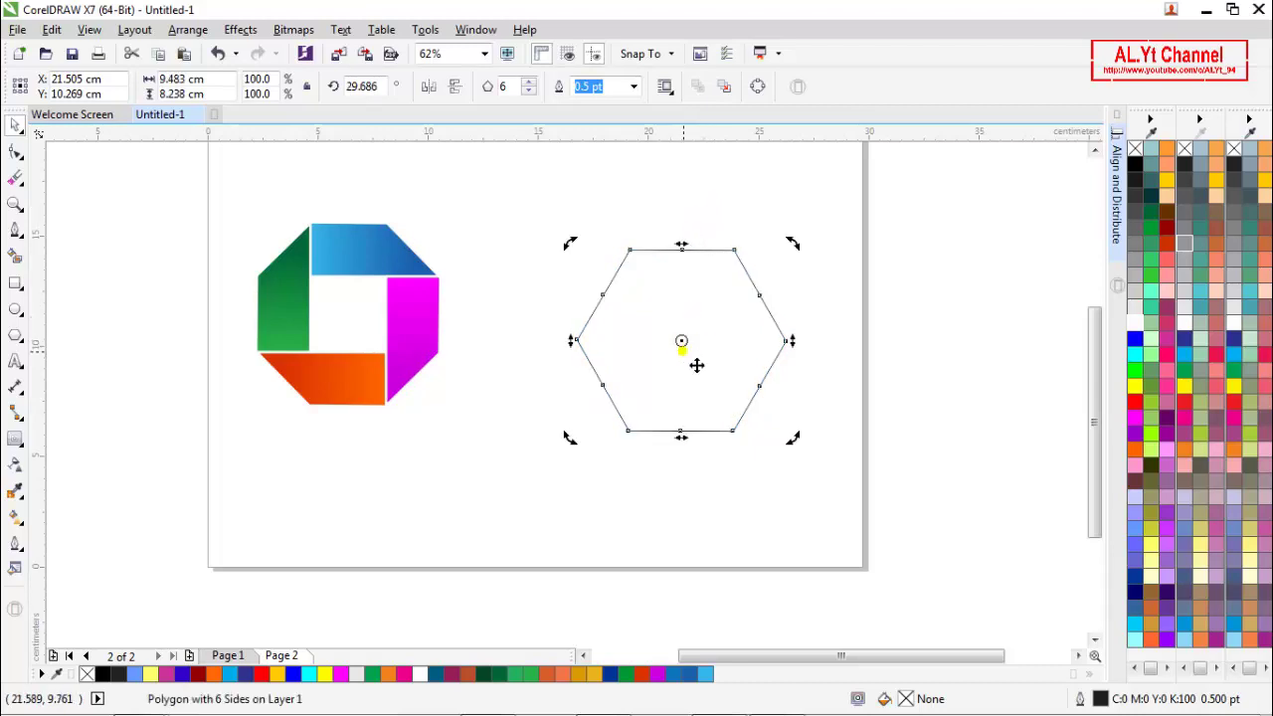
pyautogui.click(362, 86)
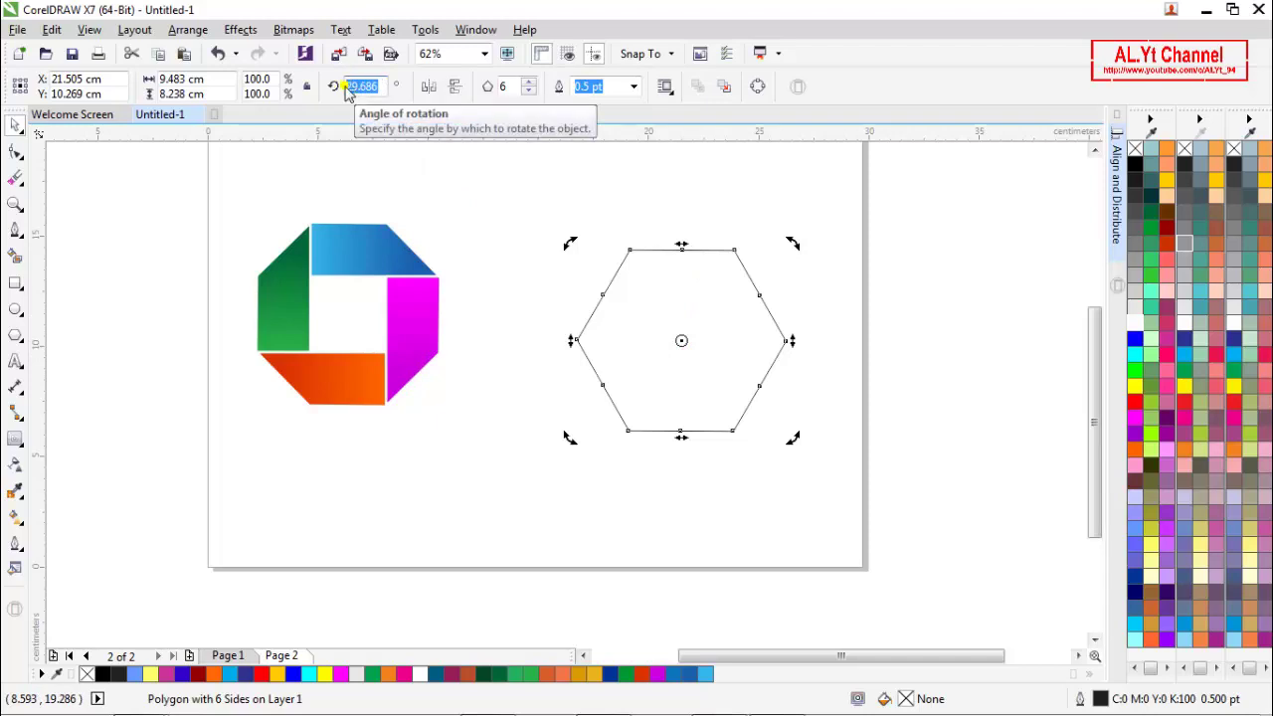
pyautogui.write('30')
pyautogui.press('Return')
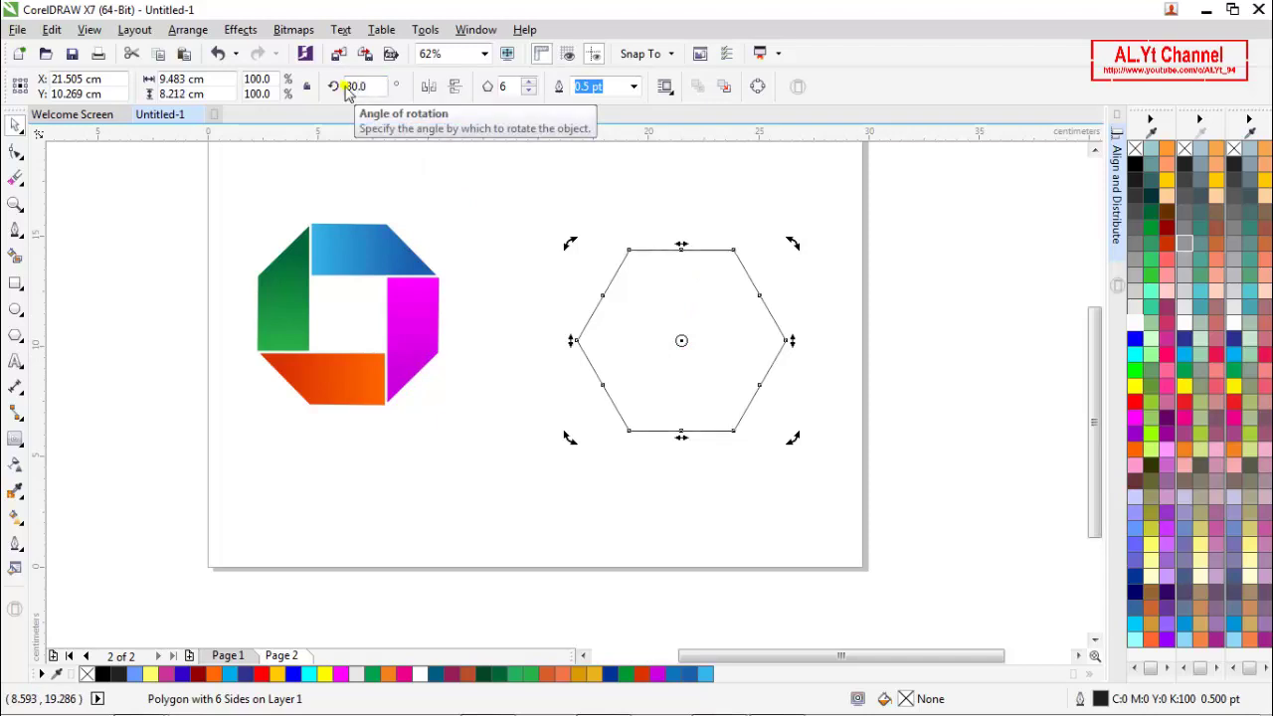
pyautogui.click(723, 329)
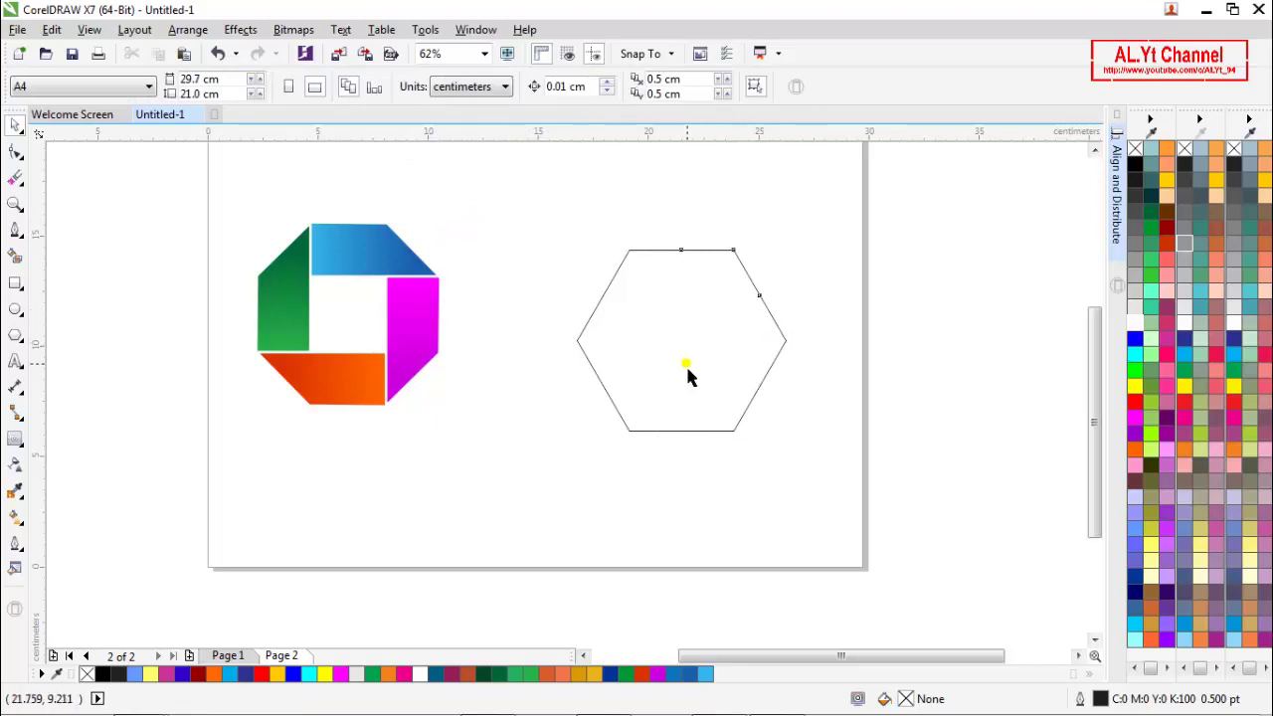
# - Enlarge the hexagon proportionally to about 11.0 by 9.6 cm
pyautogui.click(685, 365)
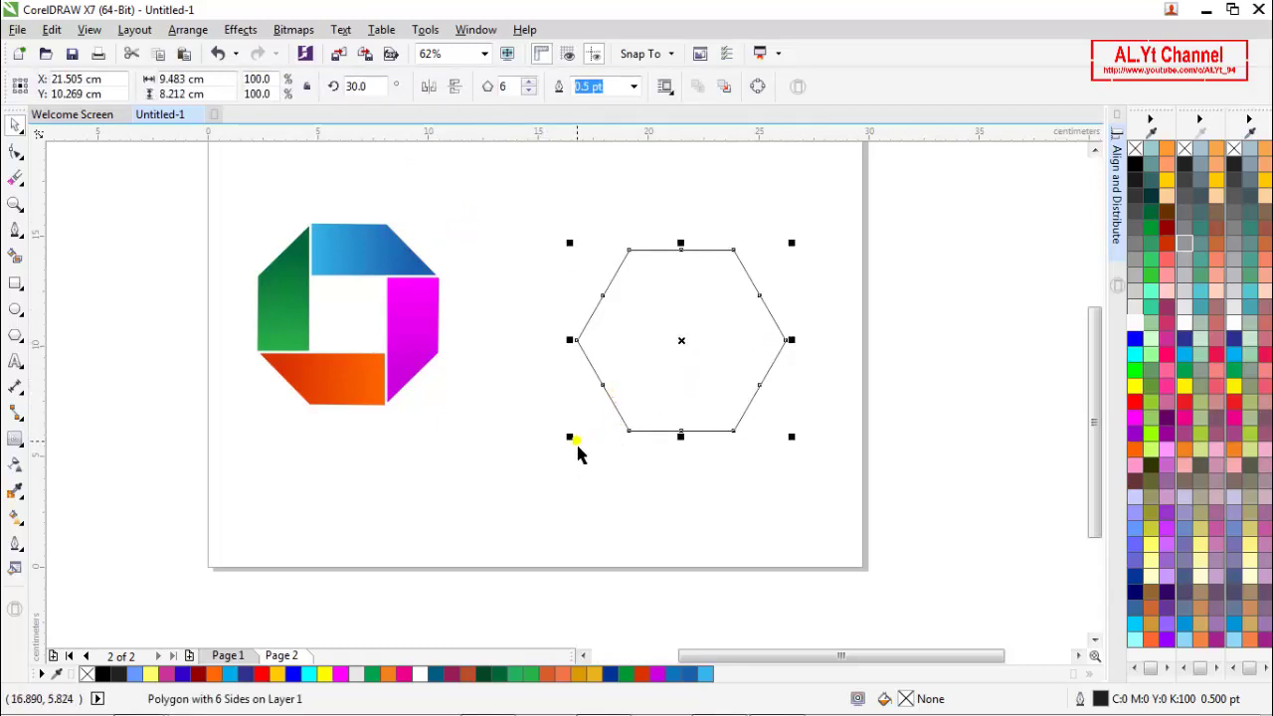
pyautogui.moveTo(583, 453); pyautogui.dragTo(559, 463)
pyautogui.moveTo(723, 372)
pyautogui.mouseDown()
pyautogui.moveTo(711, 341)
pyautogui.moveTo(722, 347)
pyautogui.mouseUp()
pyautogui.moveTo(550, 430); pyautogui.dragTo(536, 439)
pyautogui.click(802, 461)
pyautogui.click(723, 368)
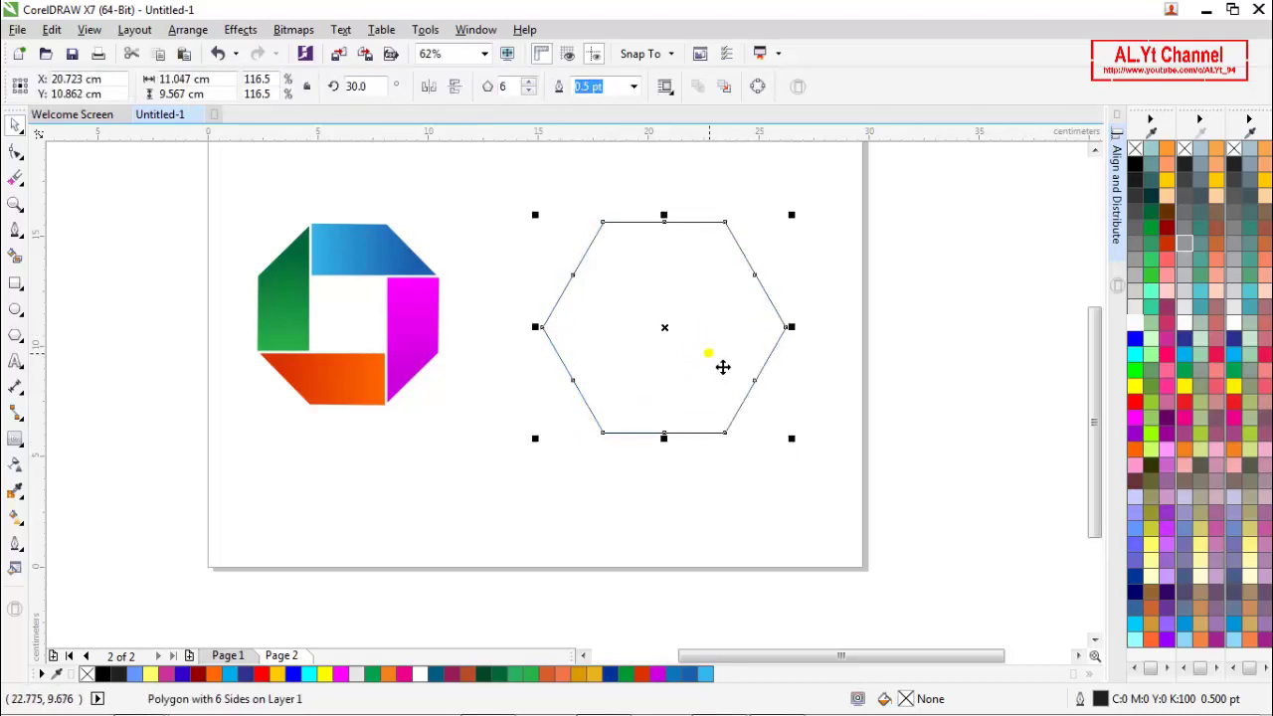
# - Duplicate the hexagon and shift one copy about 2.8 cm horizontally to the left so that the two overlap
pyautogui.rightClick(723, 368)
pyautogui.click(775, 418)
pyautogui.rightClick(857, 326)
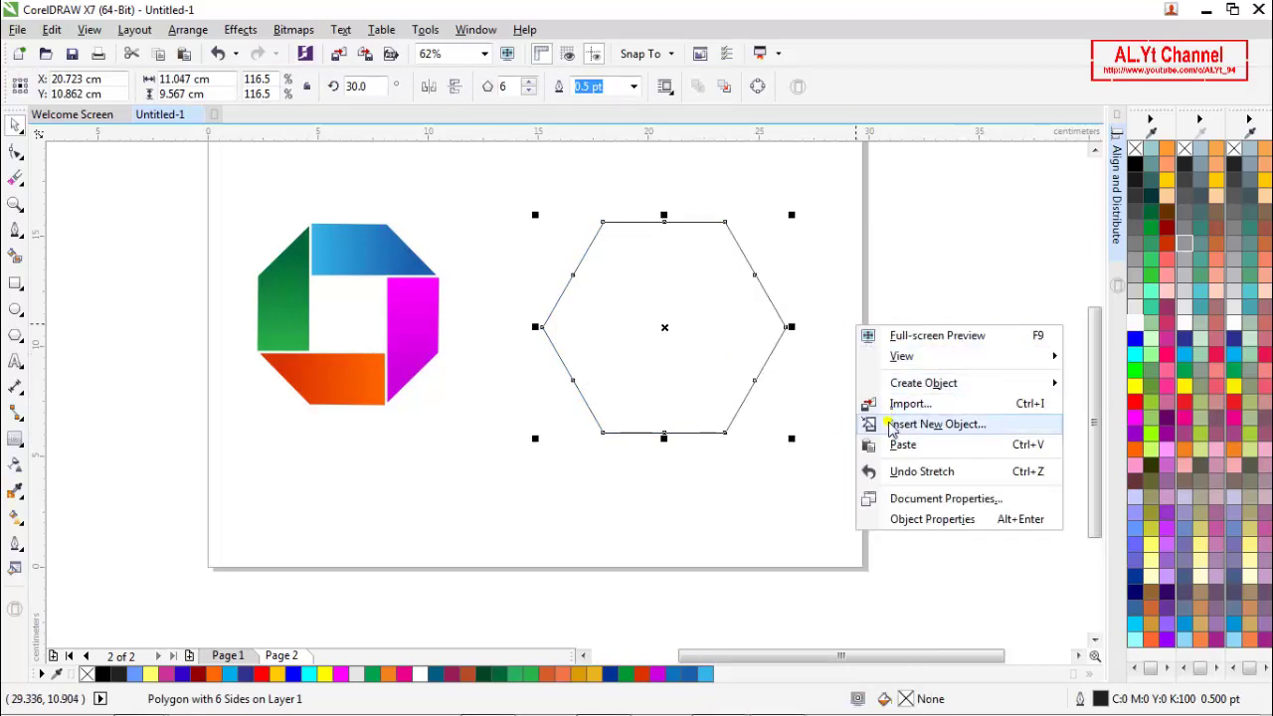
pyautogui.click(901, 444)
pyautogui.moveTo(762, 345); pyautogui.dragTo(702, 354)
pyautogui.click(855, 342)
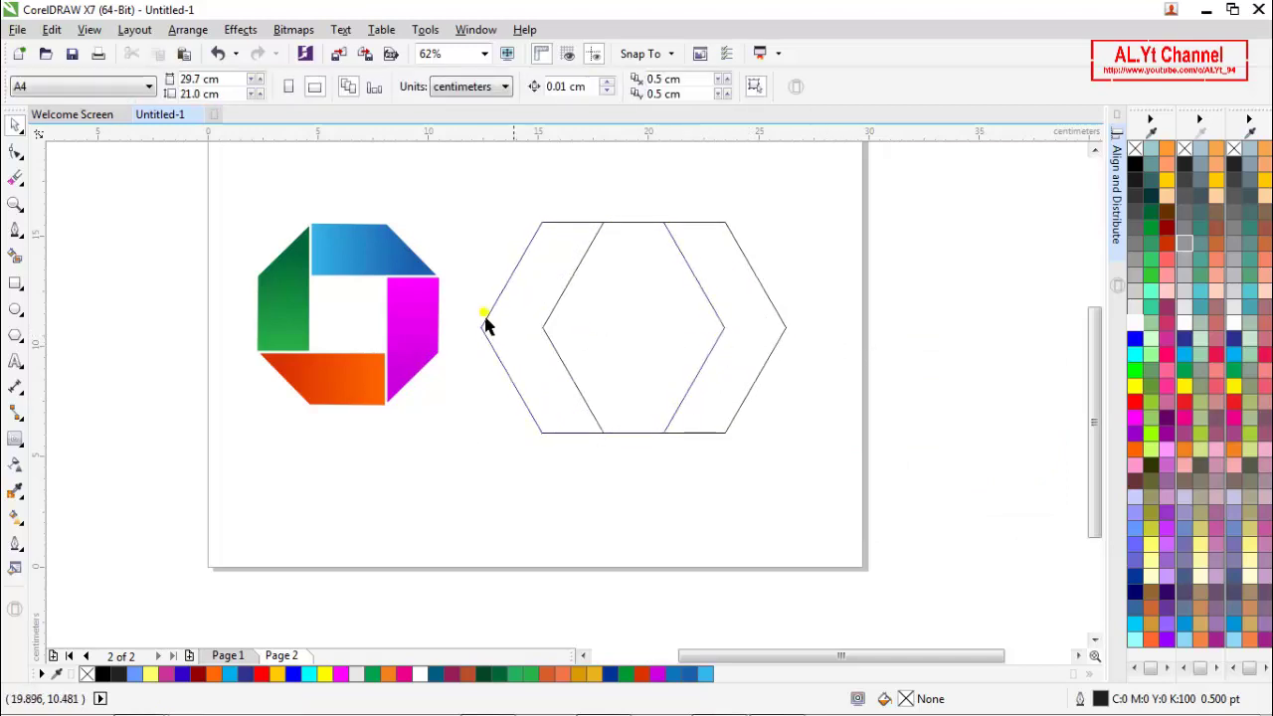
# - Smart Fill the chevron section at the right of the overlapping hexagons in magenta and delete both hexagons
pyautogui.click(15, 257)
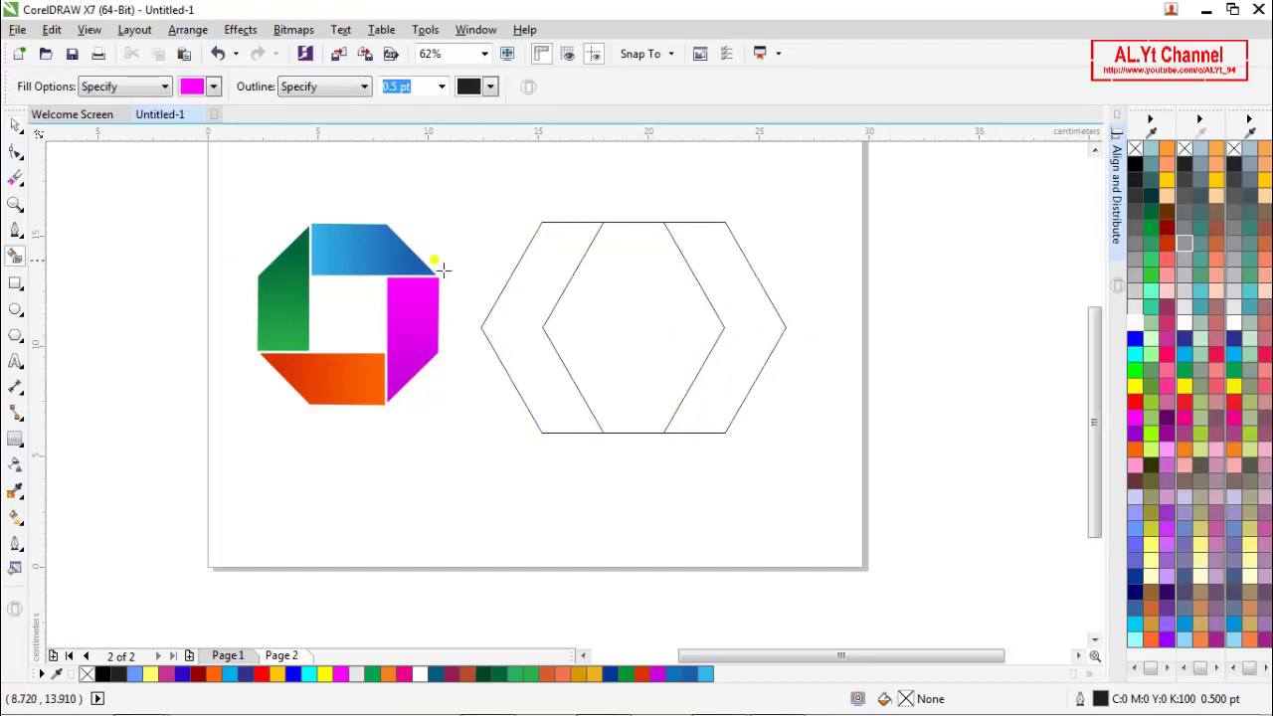
pyautogui.click(721, 270)
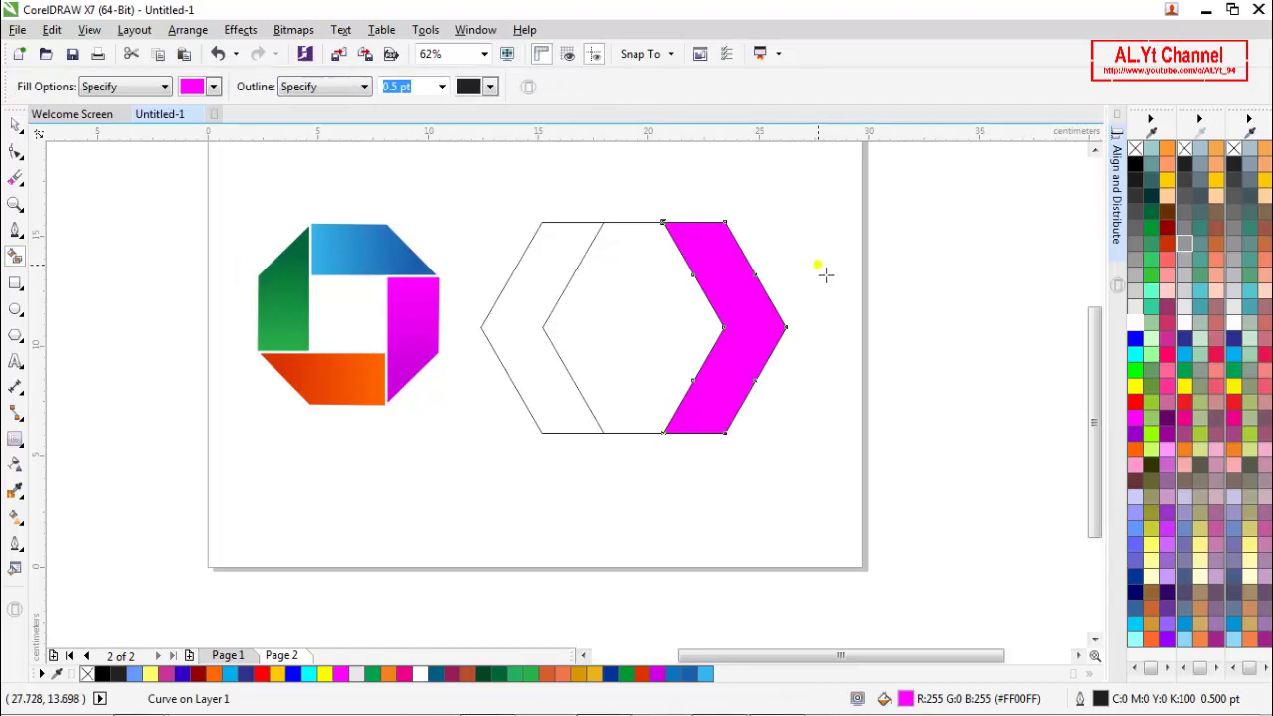
pyautogui.press('space')
pyautogui.click(647, 316)
pyautogui.rightClick(646, 316)
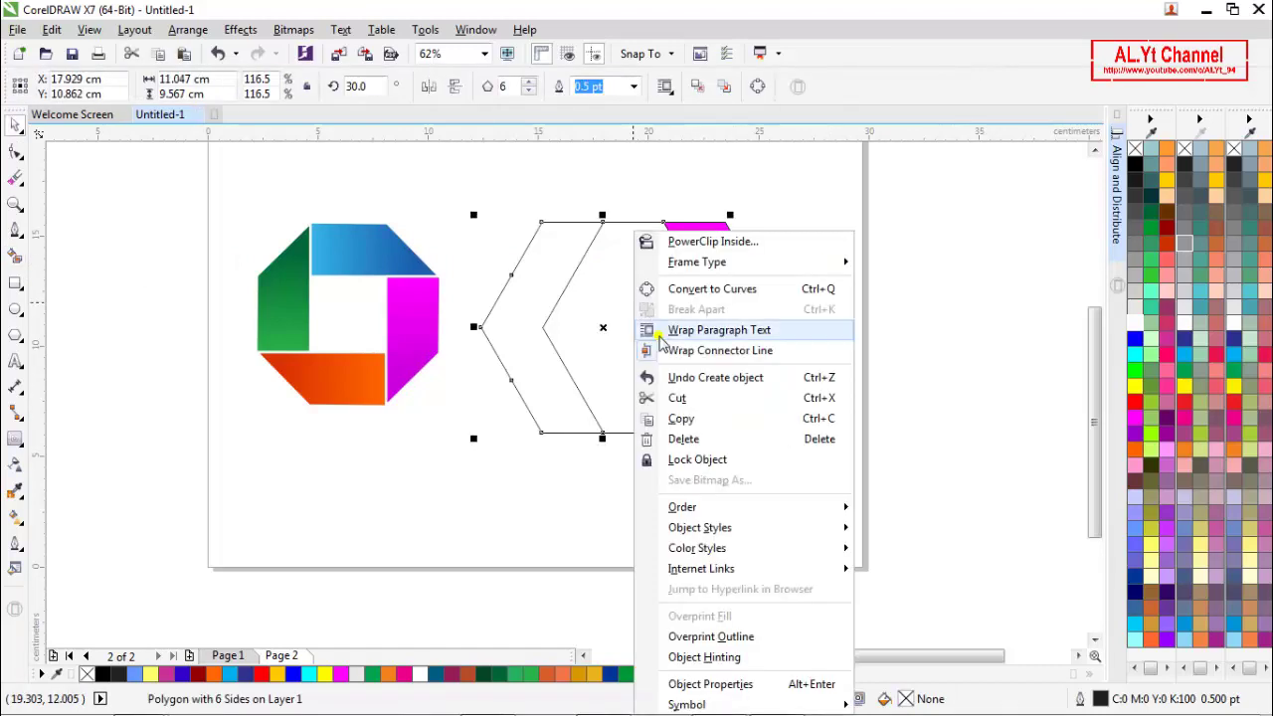
pyautogui.click(685, 438)
pyautogui.click(637, 338)
pyautogui.rightClick(636, 338)
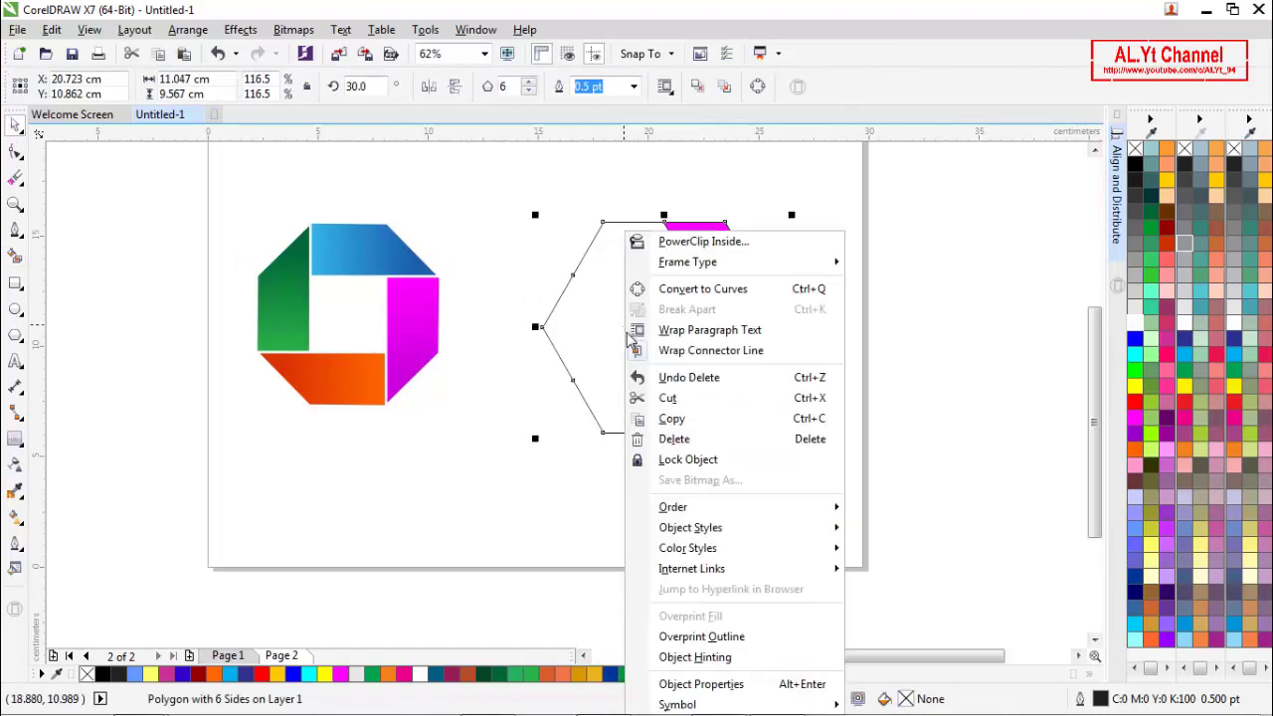
pyautogui.click(673, 446)
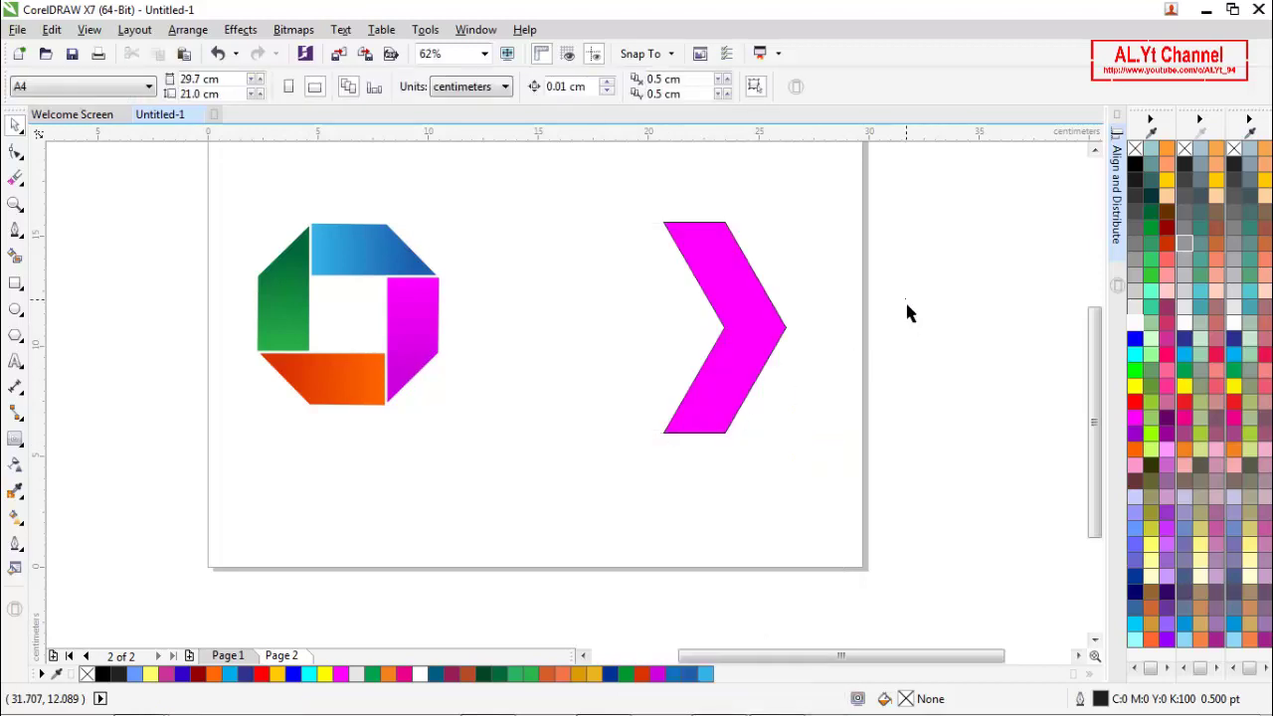
# - Remove the fill from the chevron, keeping only its outline
pyautogui.click(771, 345)
pyautogui.click(1135, 149)
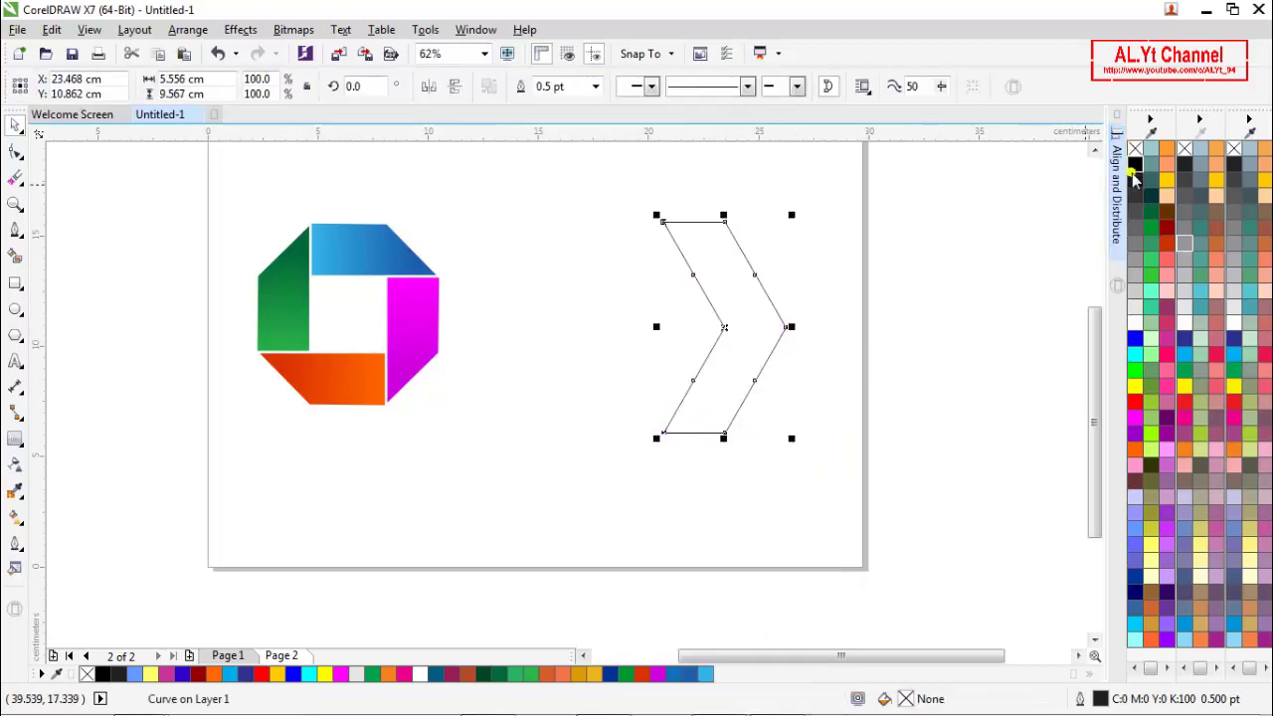
pyautogui.click(950, 288)
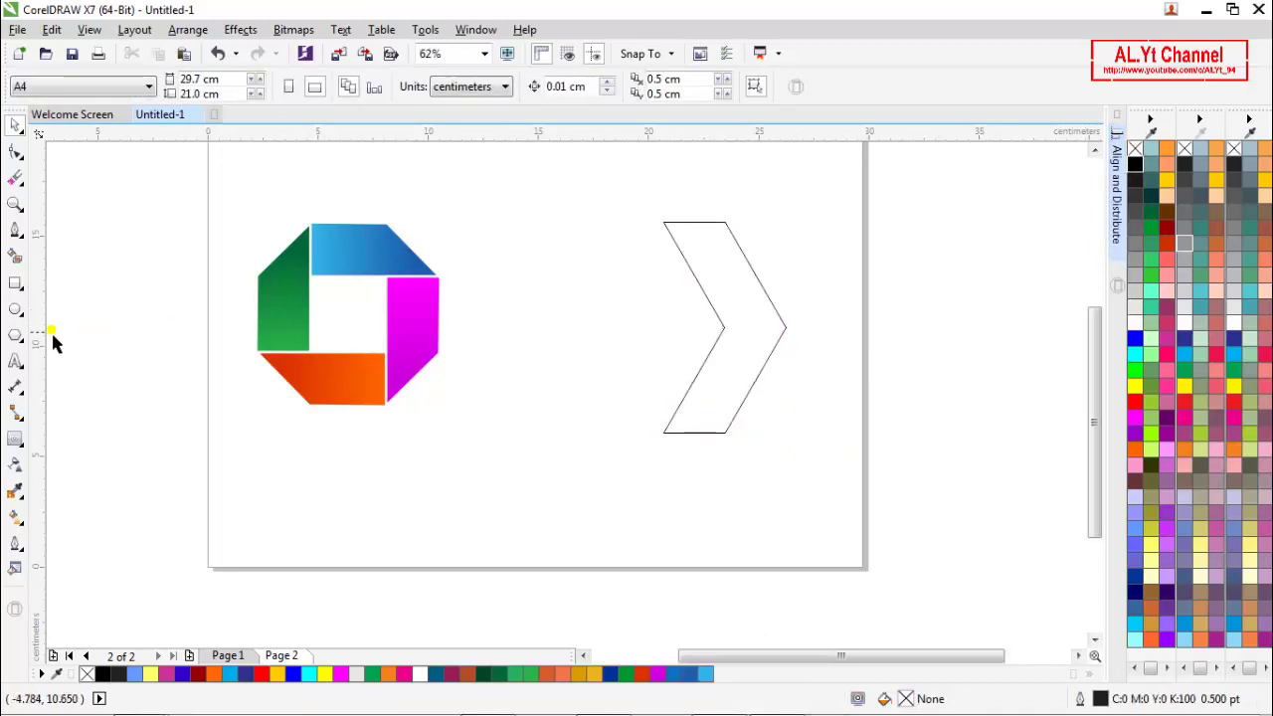
# - Draw a straight line about 3.8 cm long at -60 degrees from the chevron's inner notch across its lower arm
pyautogui.click(22, 235)
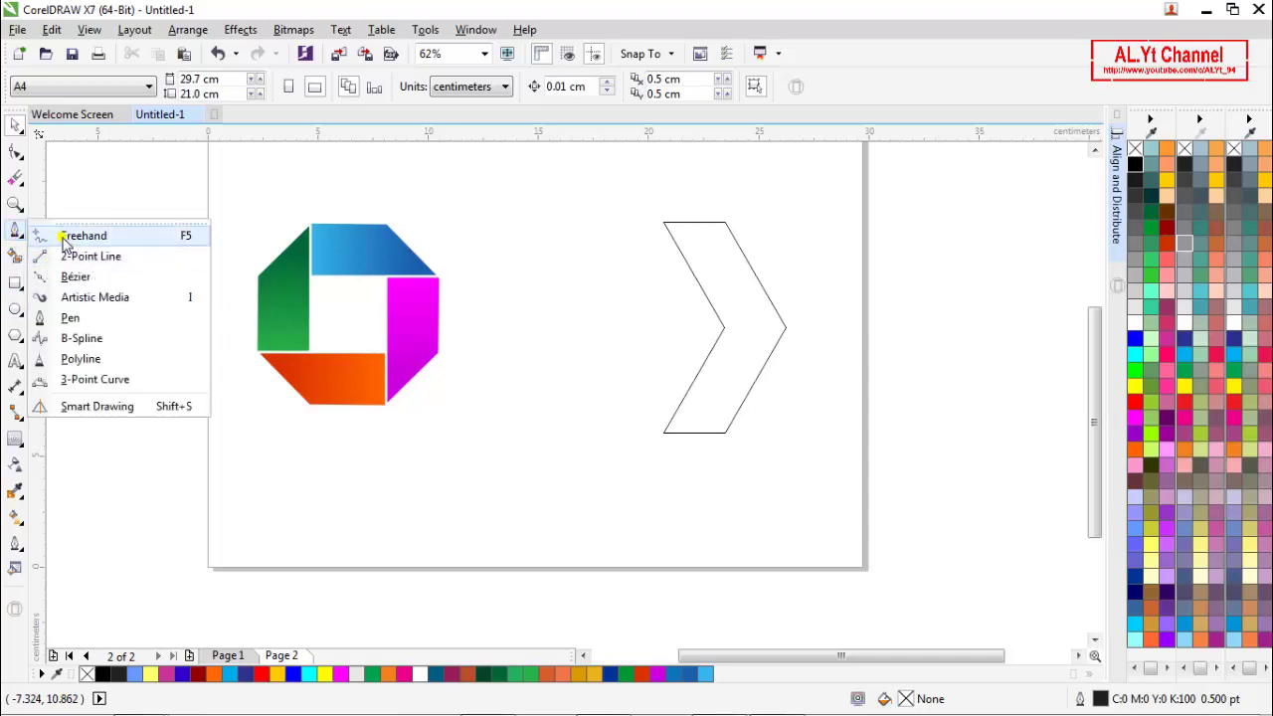
pyautogui.click(66, 242)
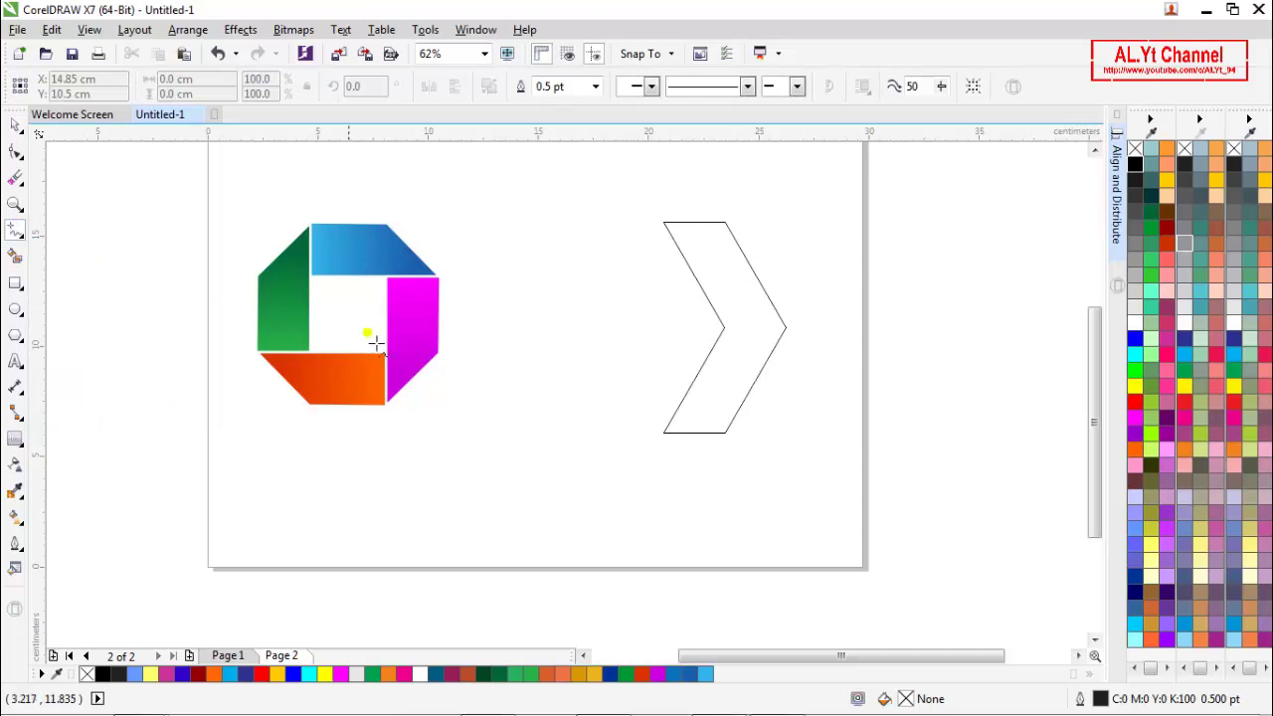
pyautogui.click(729, 339)
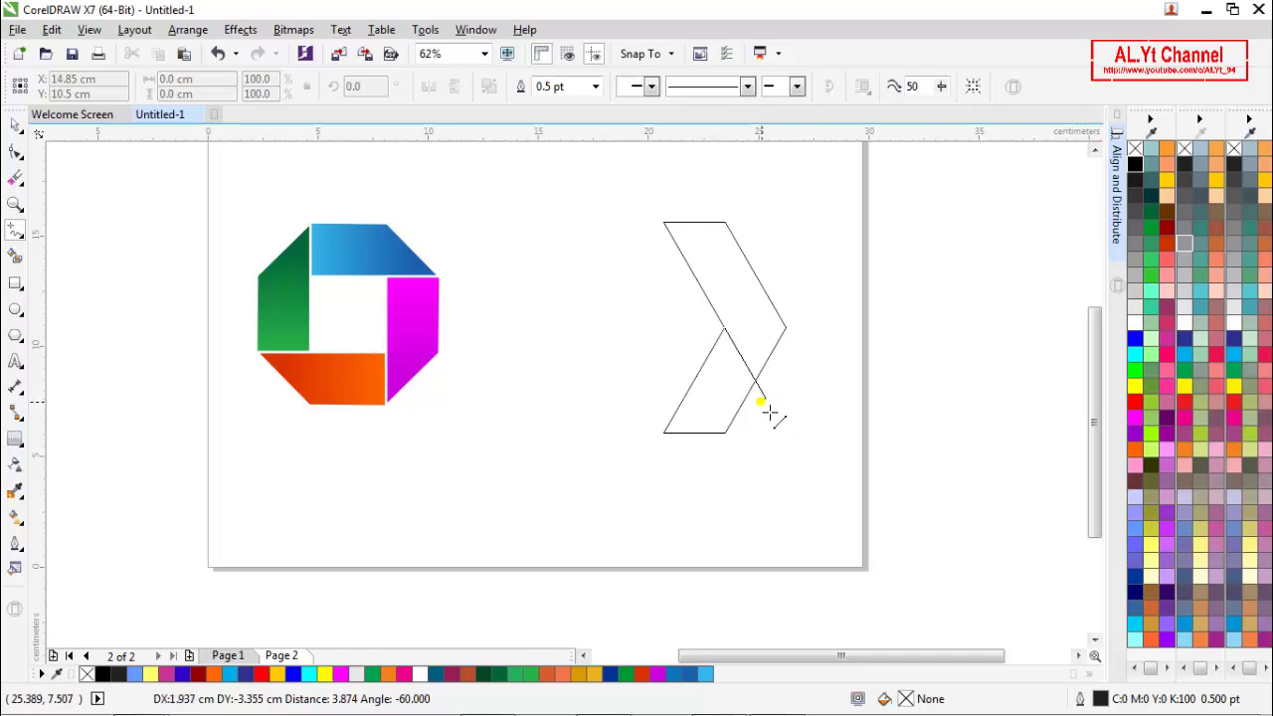
pyautogui.click(770, 410)
pyautogui.press('space')
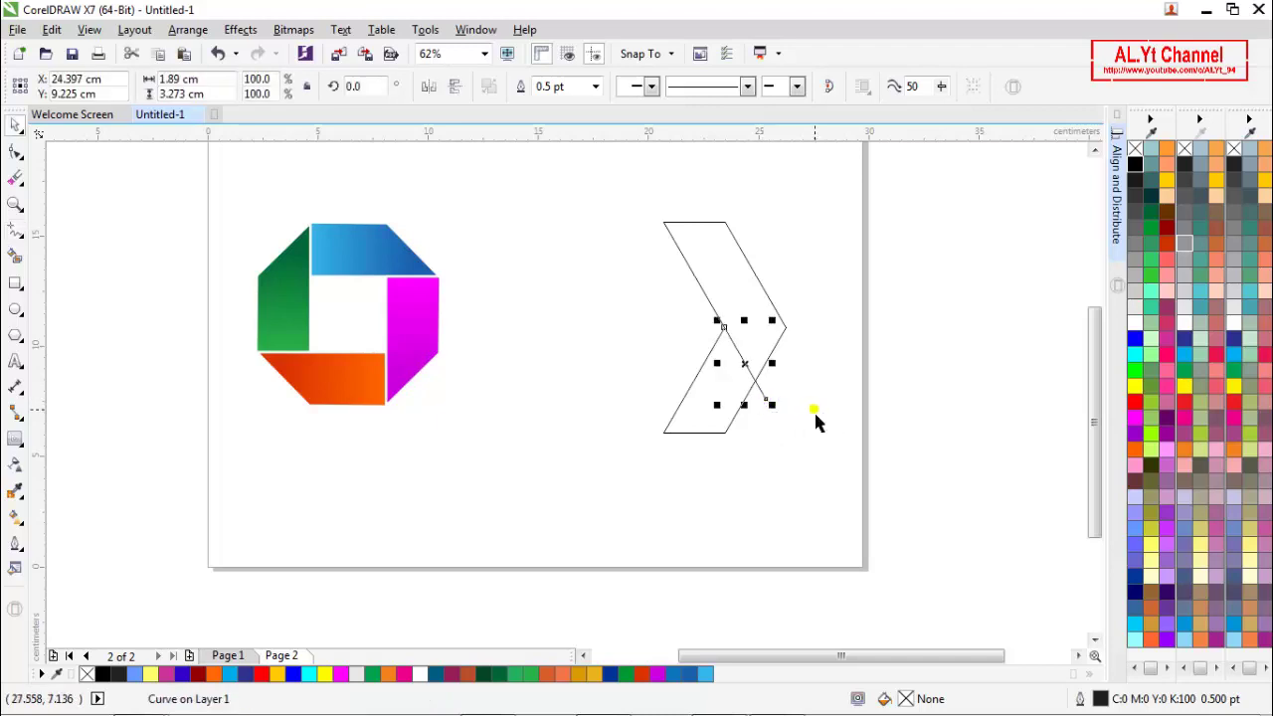
pyautogui.click(788, 258)
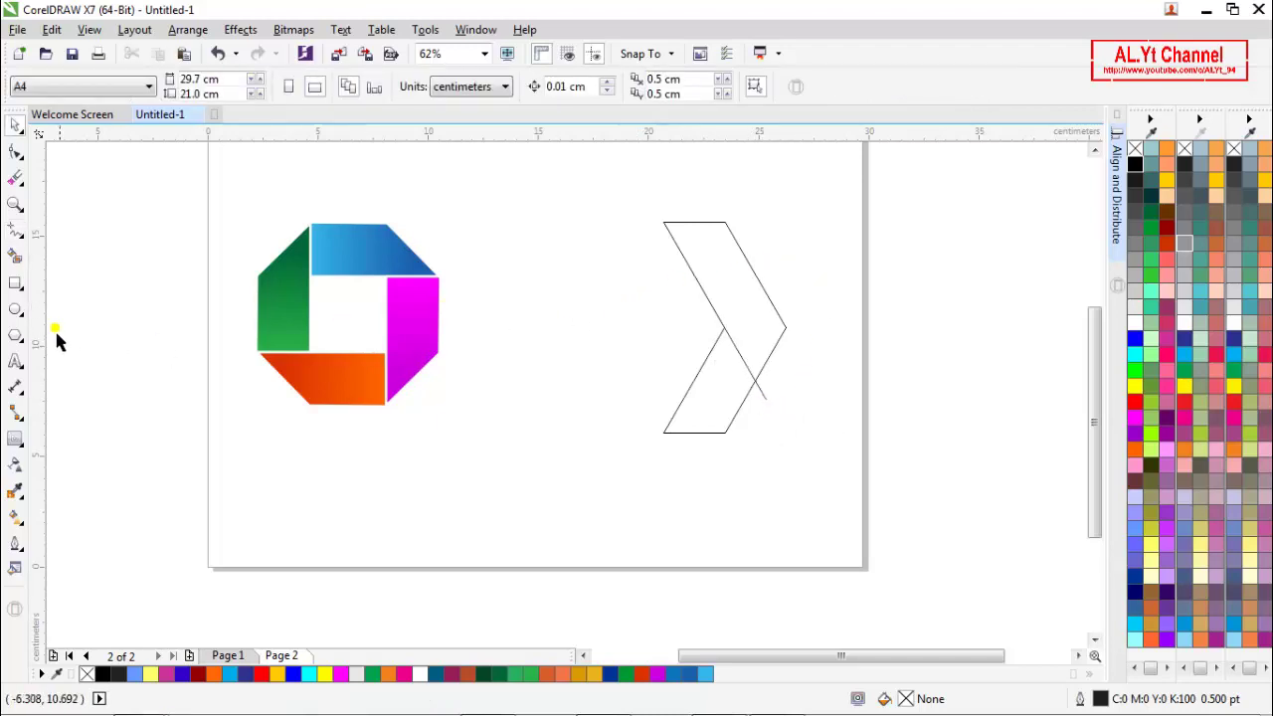
# - Group the chevron outline with the diagonal line
pyautogui.click(15, 256)
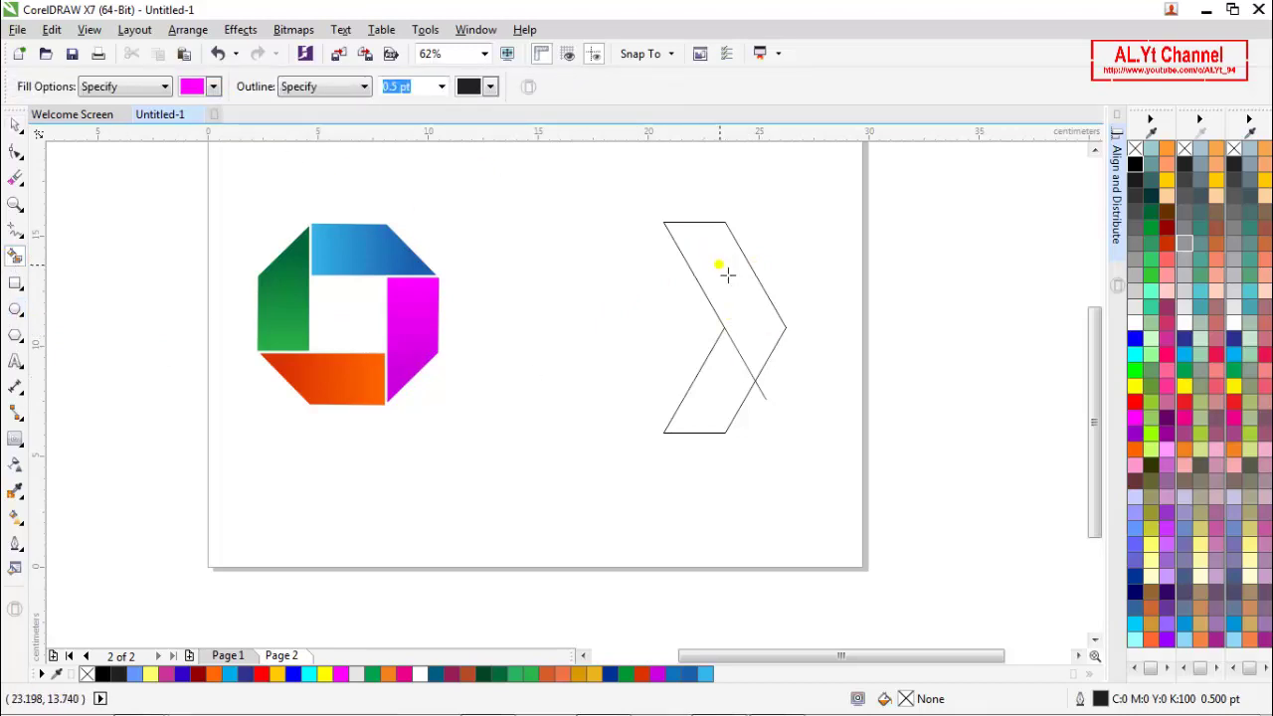
pyautogui.press('space')
pyautogui.moveTo(583, 188); pyautogui.dragTo(883, 527)
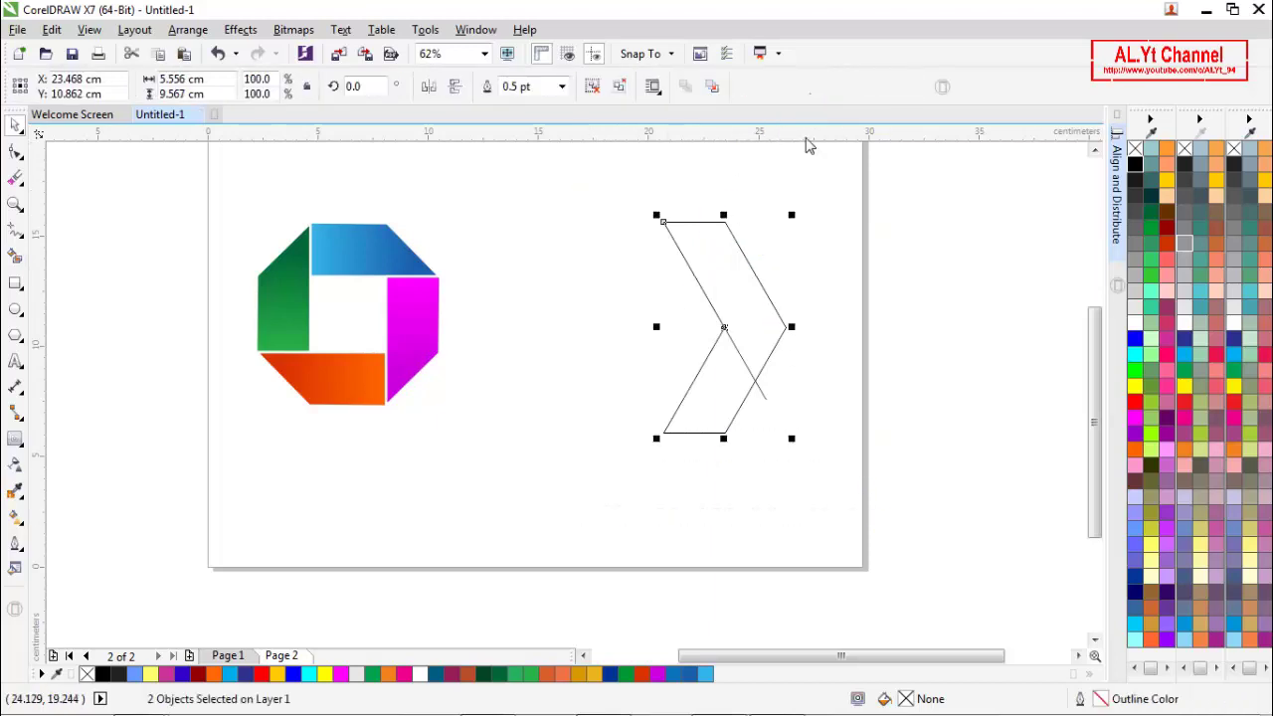
pyautogui.click(783, 270)
# - Smart Fill the chevron's two sections, above and below the diagonal line, in magenta
pyautogui.click(15, 256)
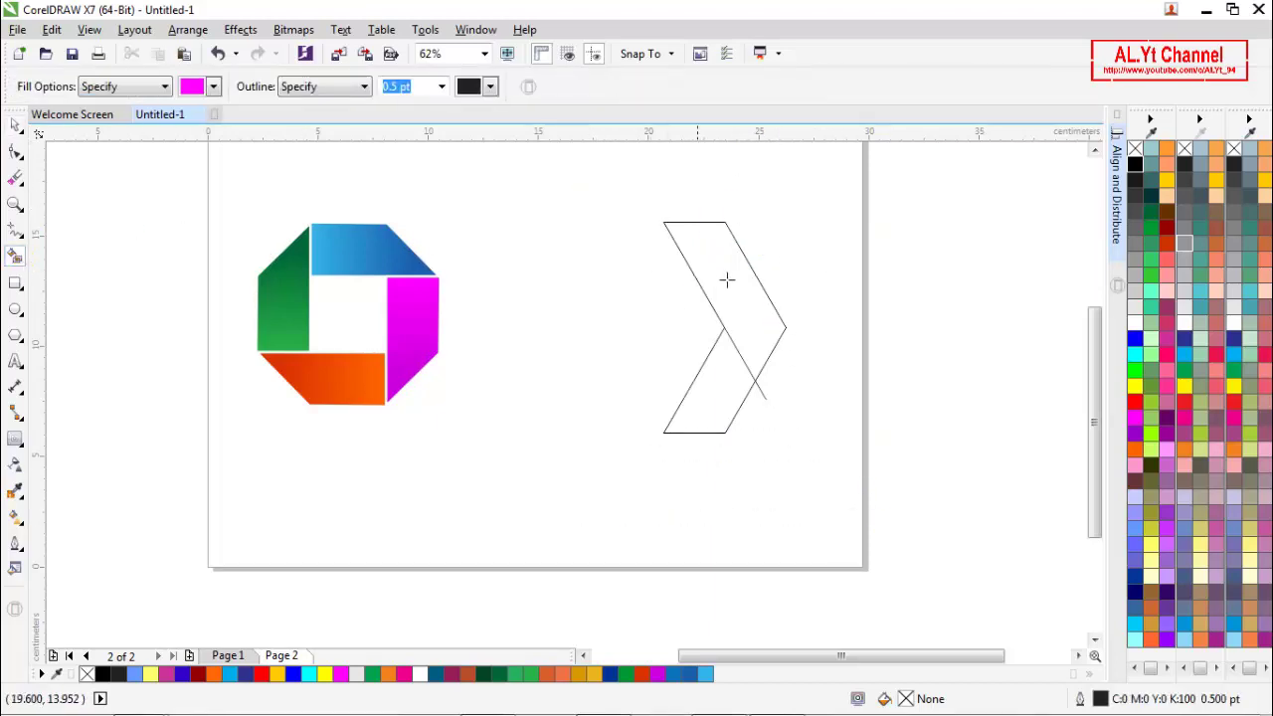
pyautogui.click(753, 281)
pyautogui.click(732, 373)
pyautogui.press('space')
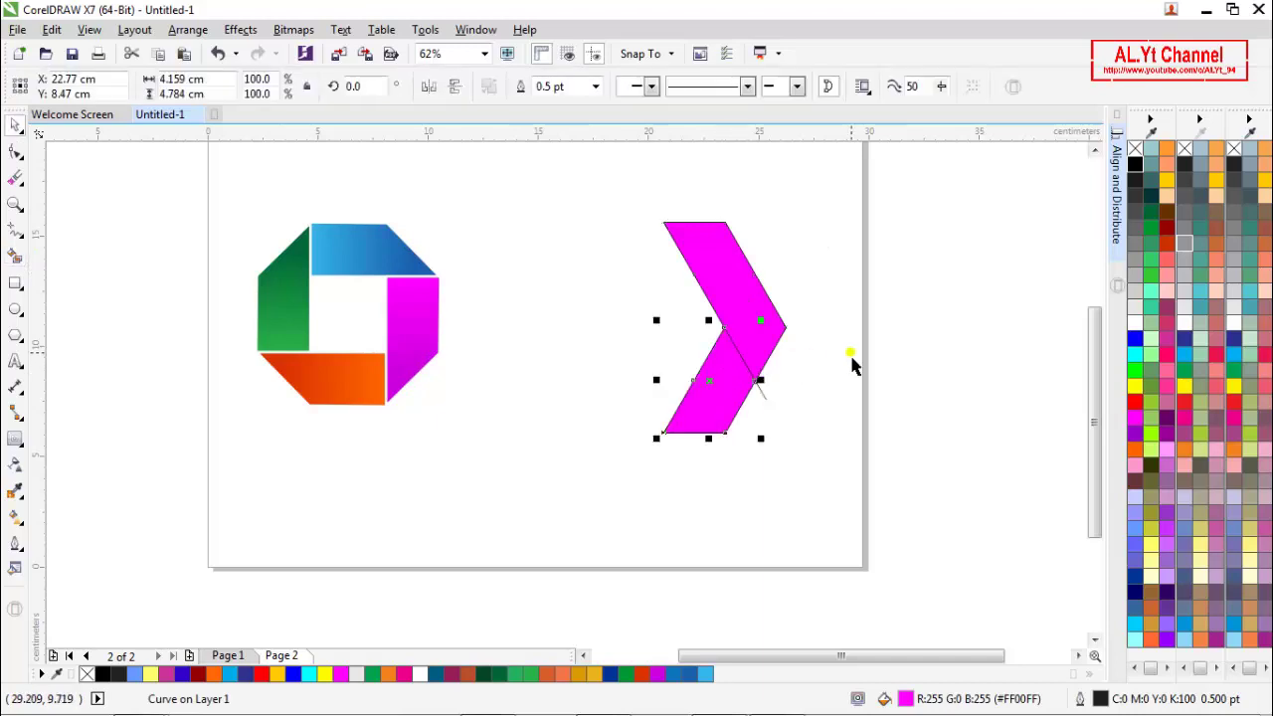
pyautogui.click(851, 355)
# - Move the grouped outline and line away from the filled chevron and delete the group
pyautogui.moveTo(763, 398); pyautogui.dragTo(958, 407)
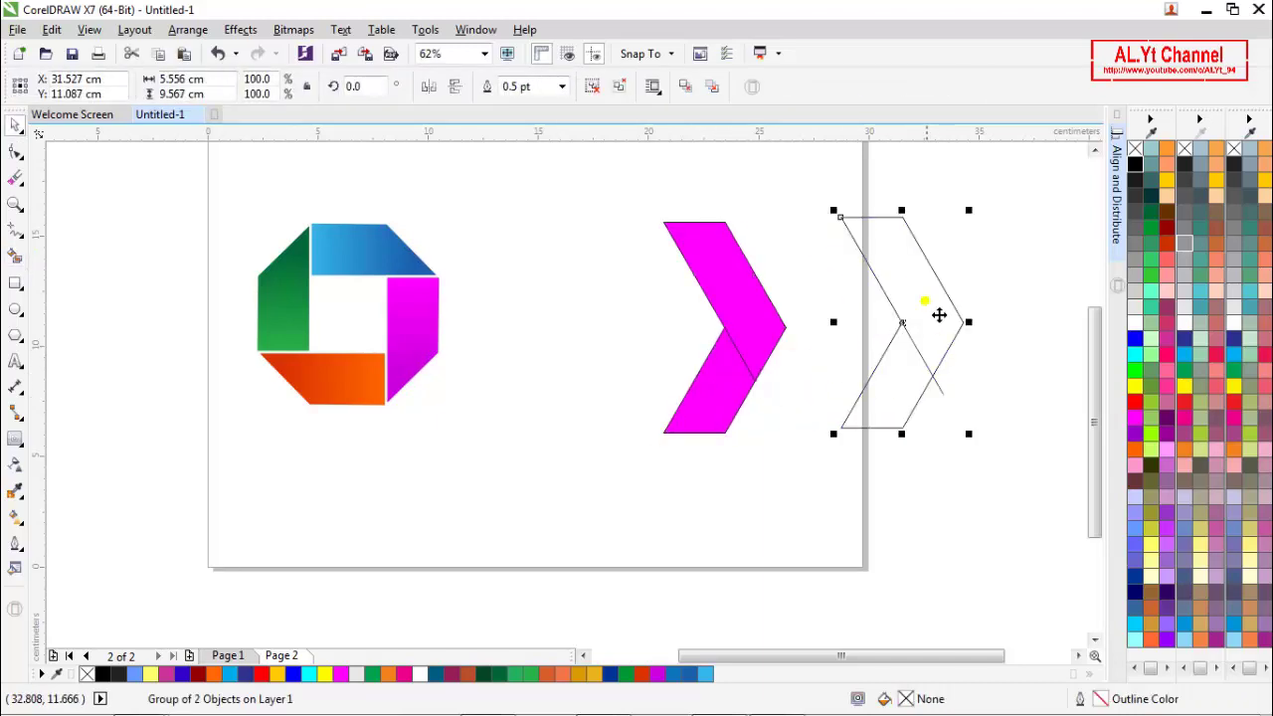
pyautogui.rightClick(929, 309)
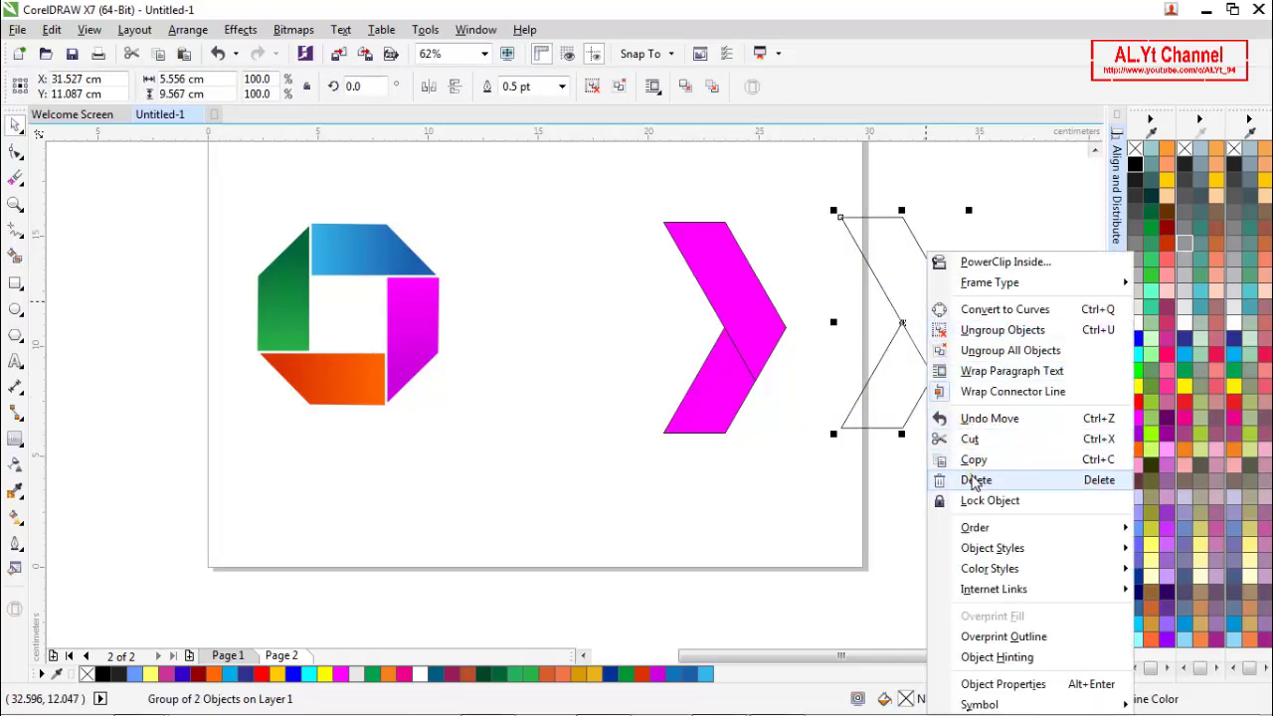
pyautogui.click(975, 480)
pyautogui.click(753, 338)
pyautogui.click(817, 325)
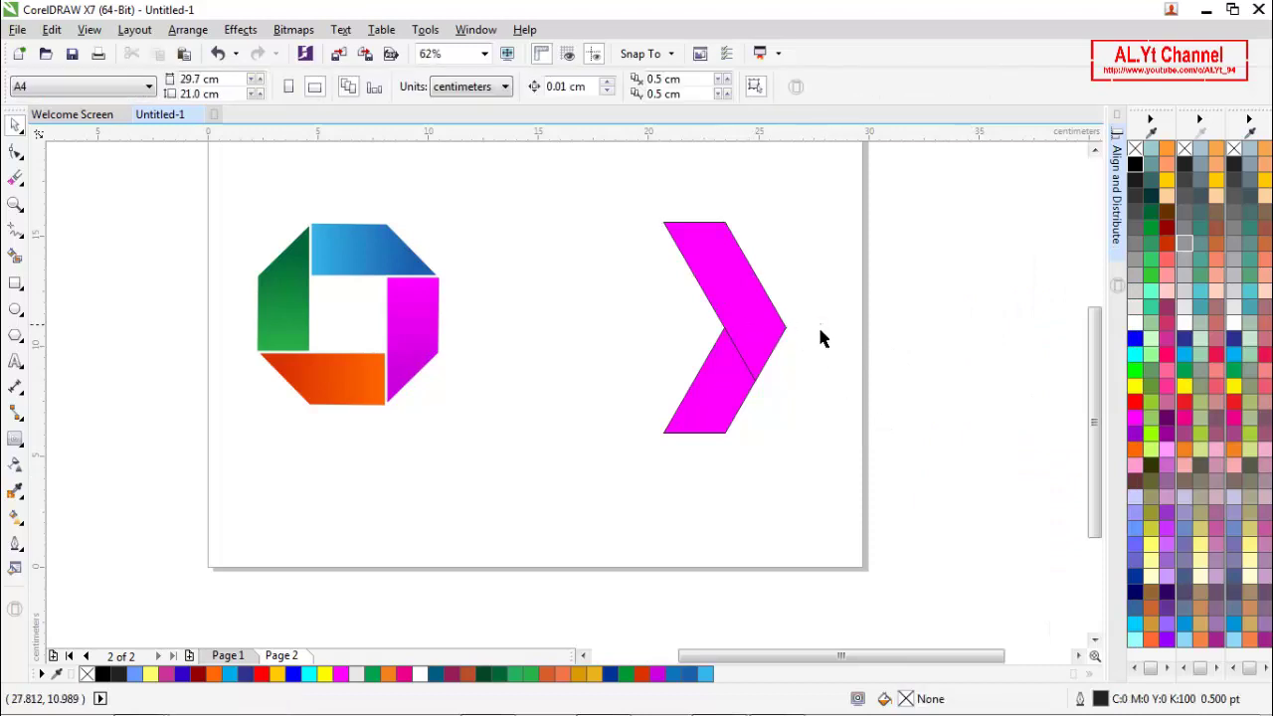
# - Recolour both chevron pieces with solid green, C:100 M:0 Y:100 K:0
pyautogui.click(740, 309)
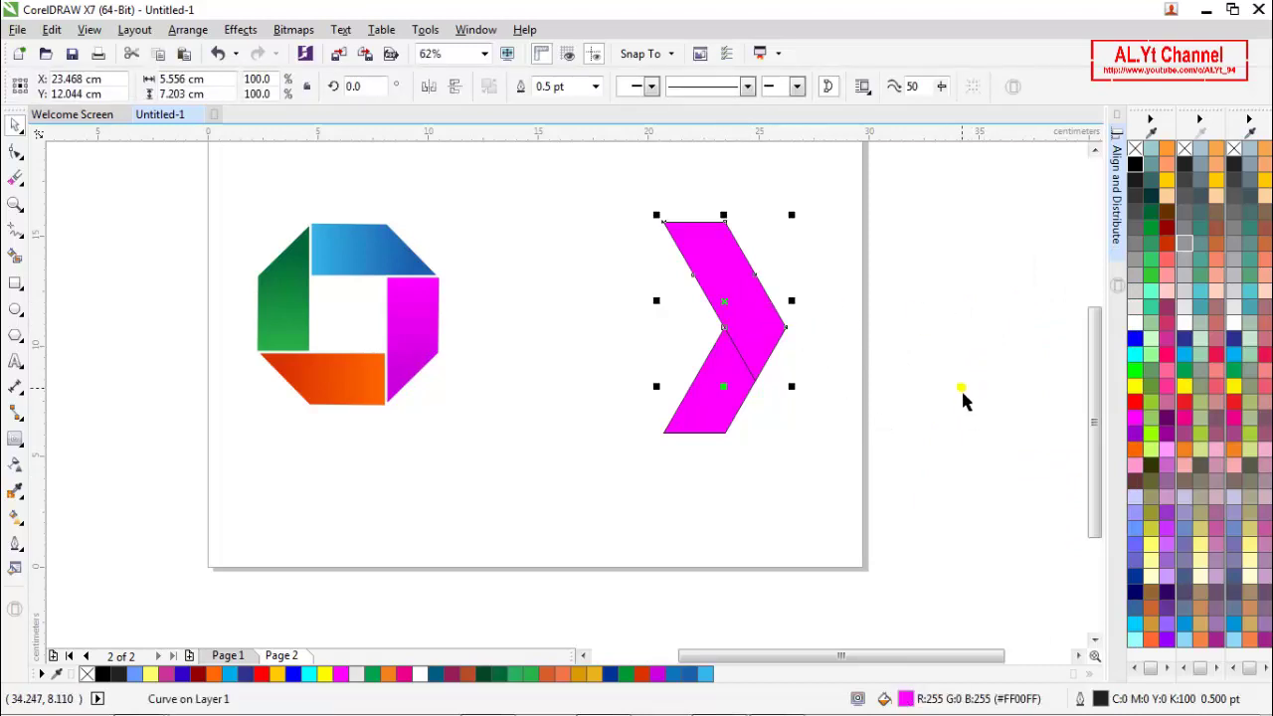
pyautogui.click(1185, 370)
pyautogui.click(953, 416)
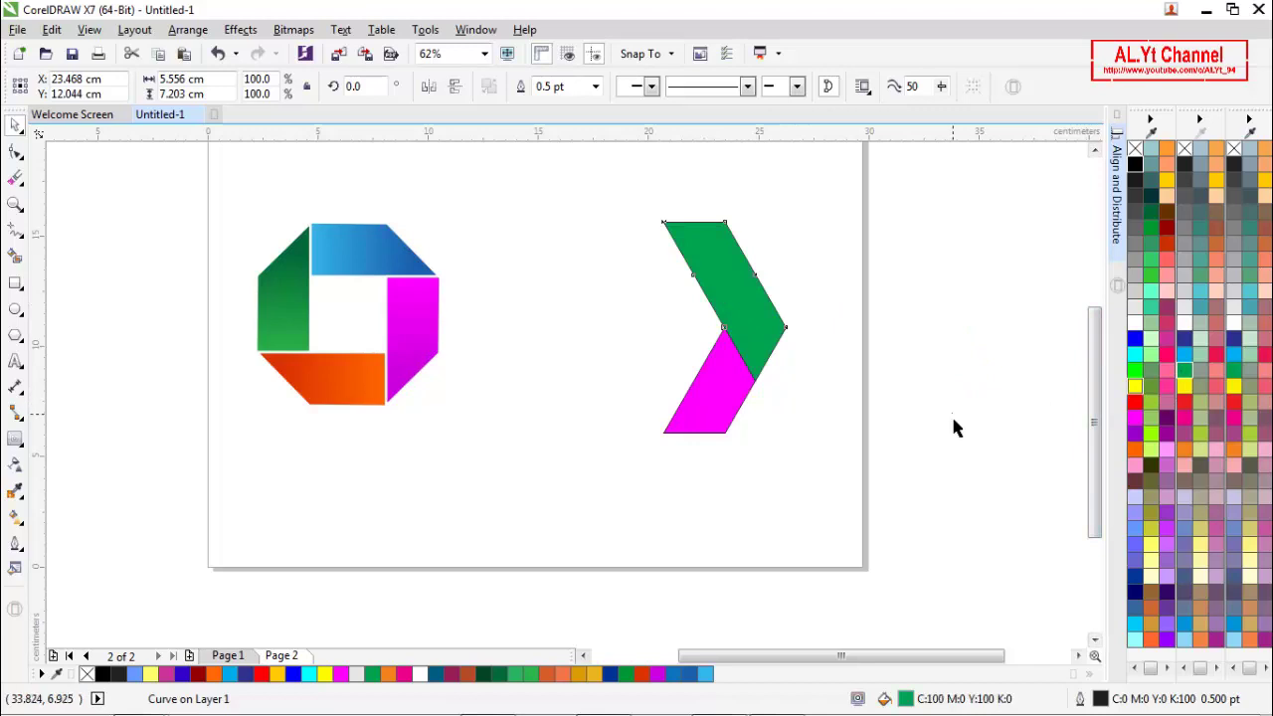
pyautogui.click(677, 402)
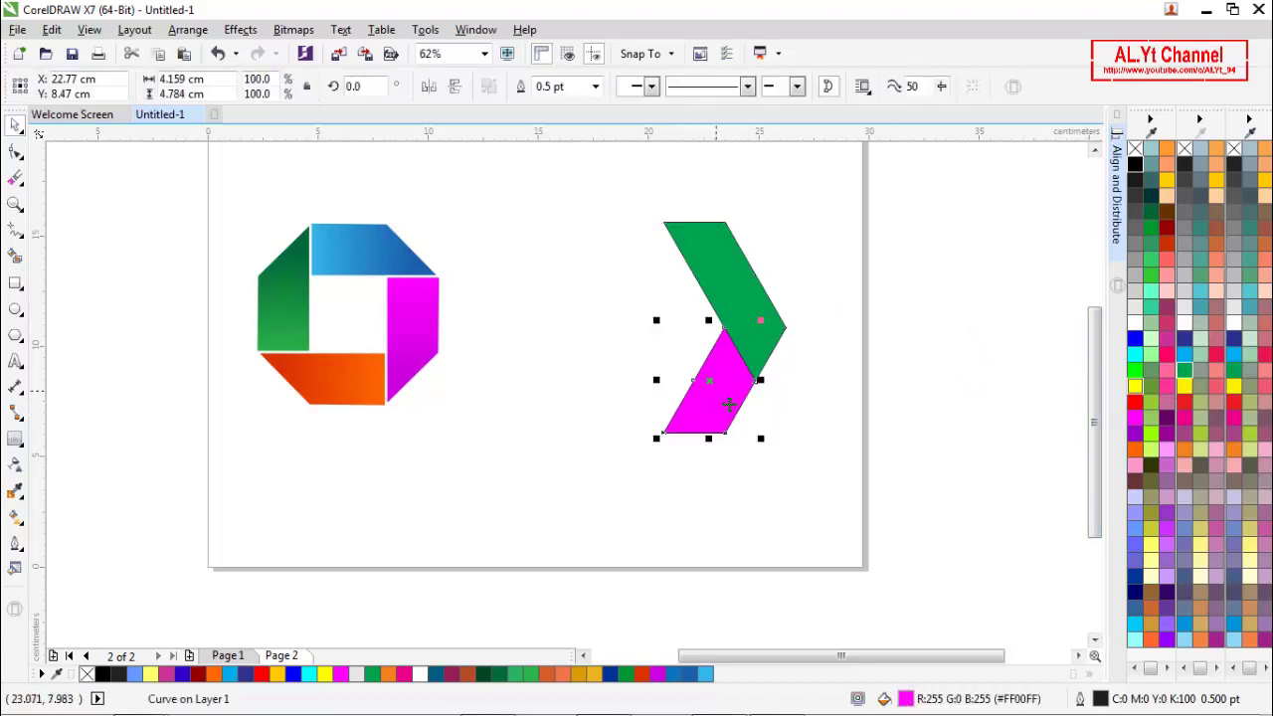
pyautogui.click(1185, 370)
pyautogui.click(829, 427)
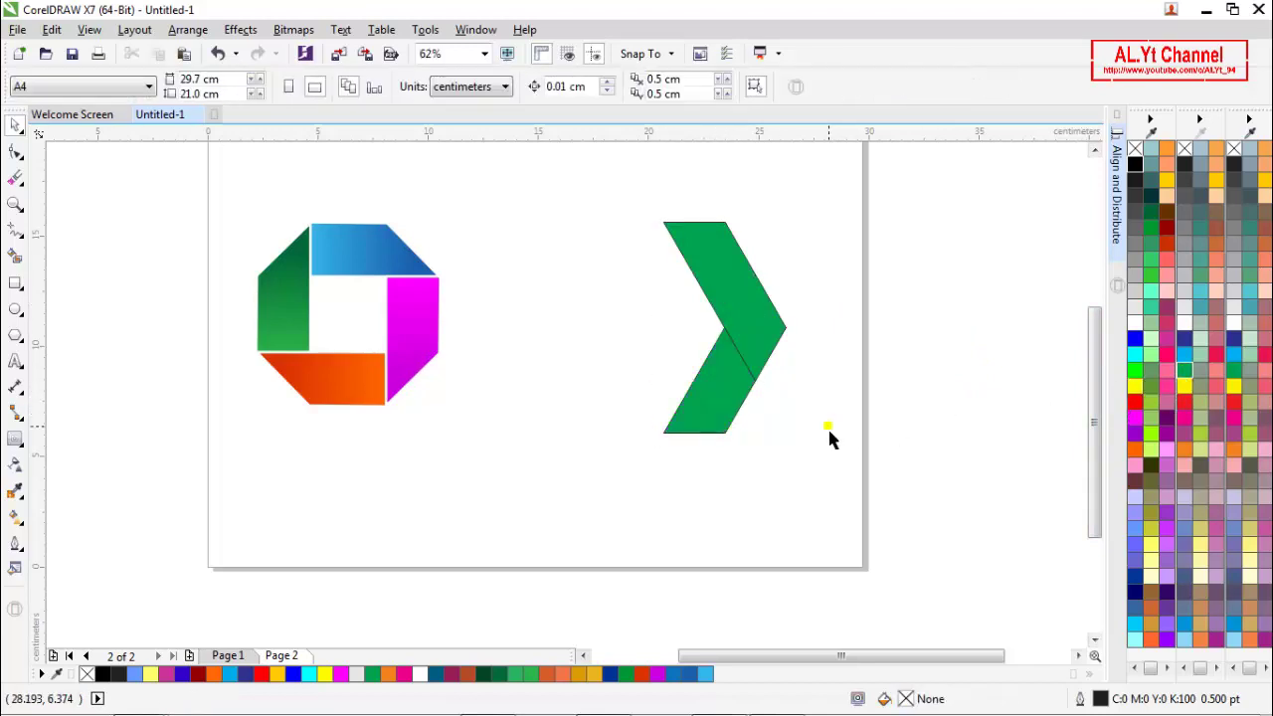
# - Give the upper chevron piece a linear fountain fill running from light green at its lower tip to dark green at its top edge
pyautogui.click(739, 310)
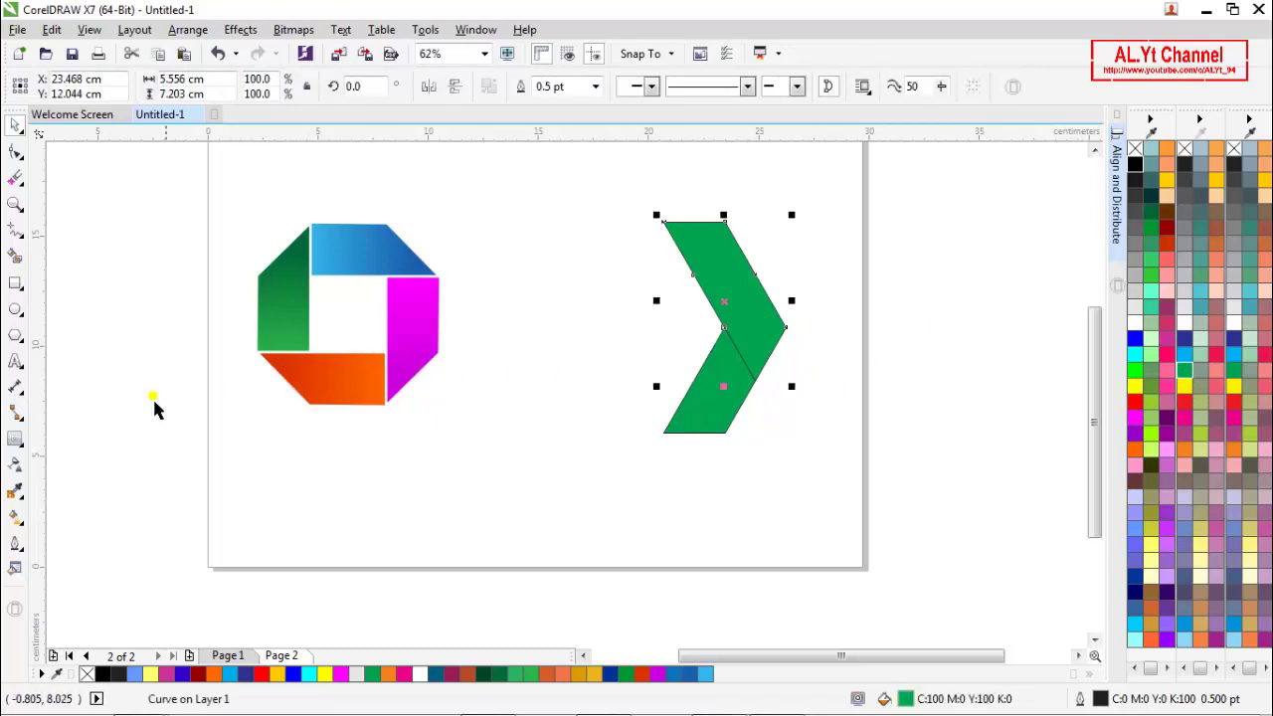
pyautogui.click(15, 517)
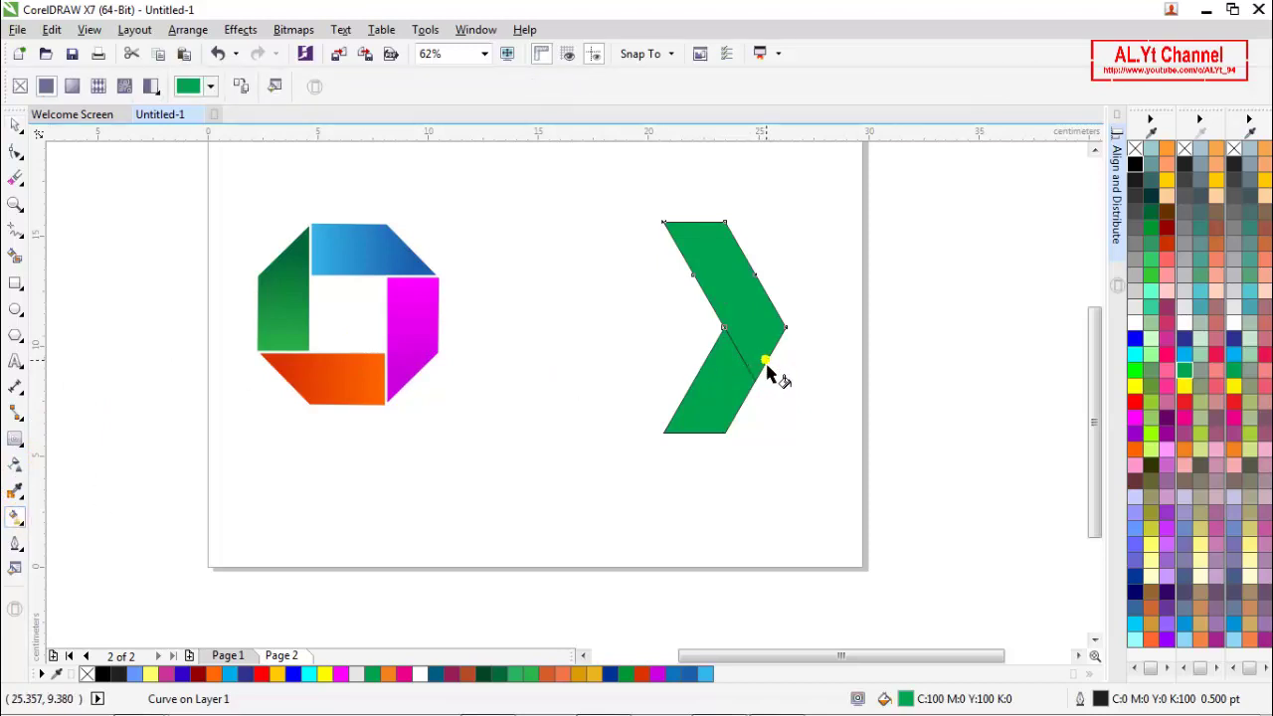
pyautogui.moveTo(764, 360); pyautogui.dragTo(699, 235)
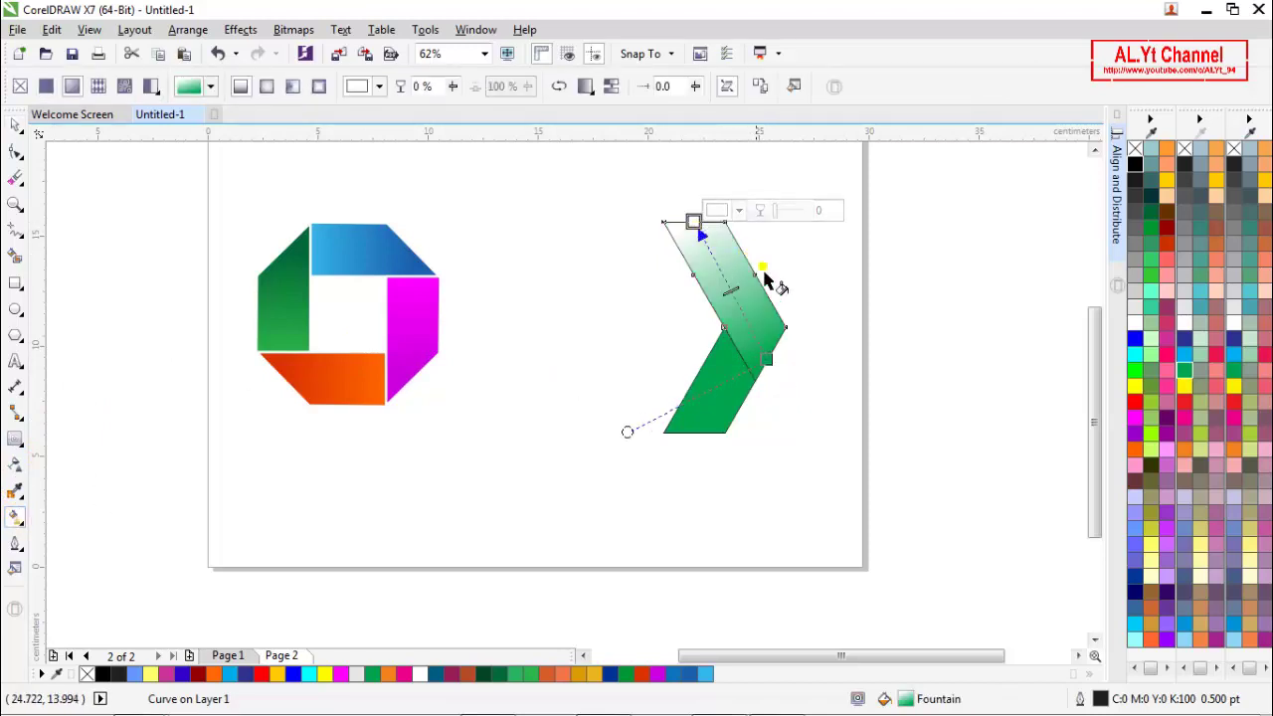
pyautogui.click(1184, 372)
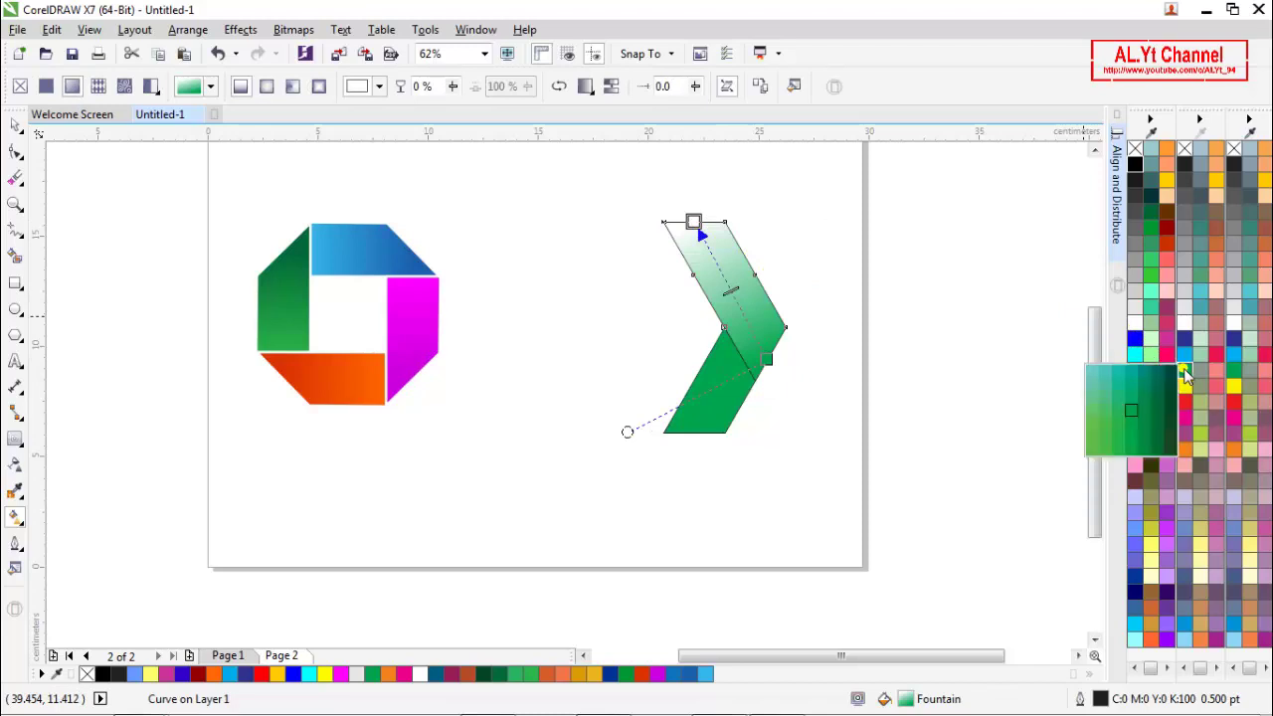
pyautogui.click(1158, 416)
pyautogui.click(769, 361)
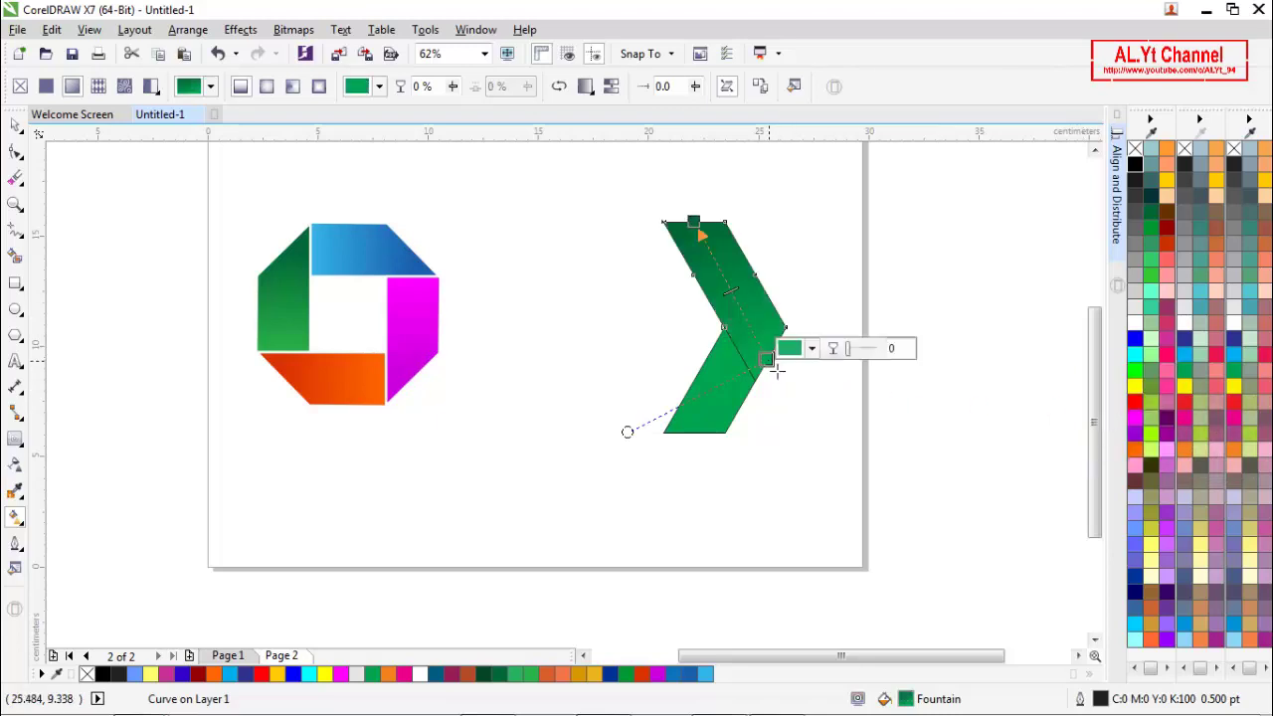
pyautogui.click(1183, 374)
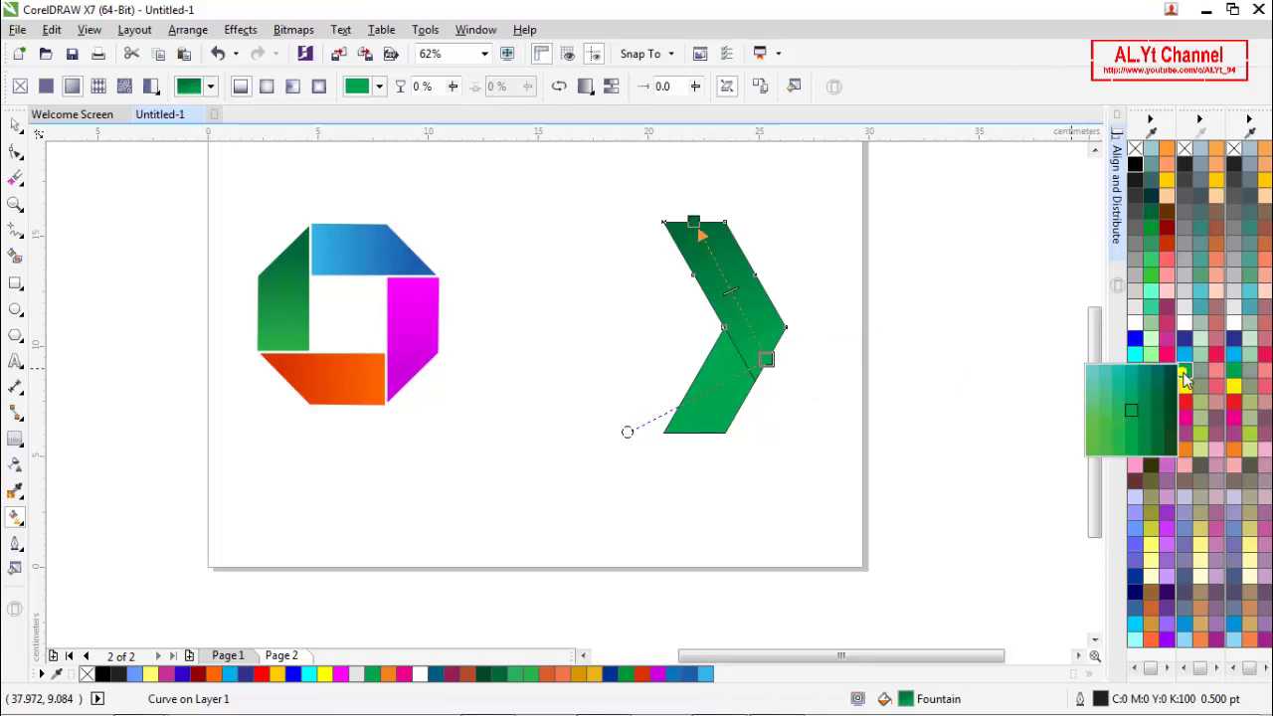
pyautogui.click(1115, 425)
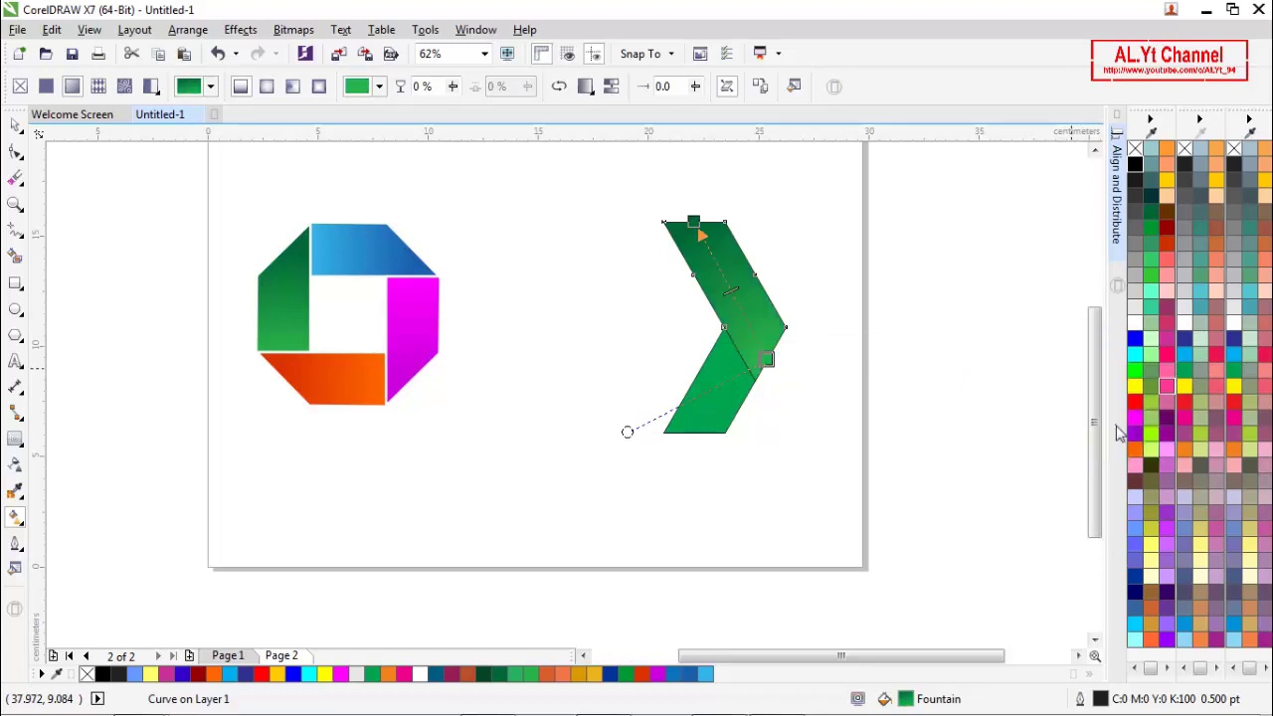
pyautogui.click(1184, 376)
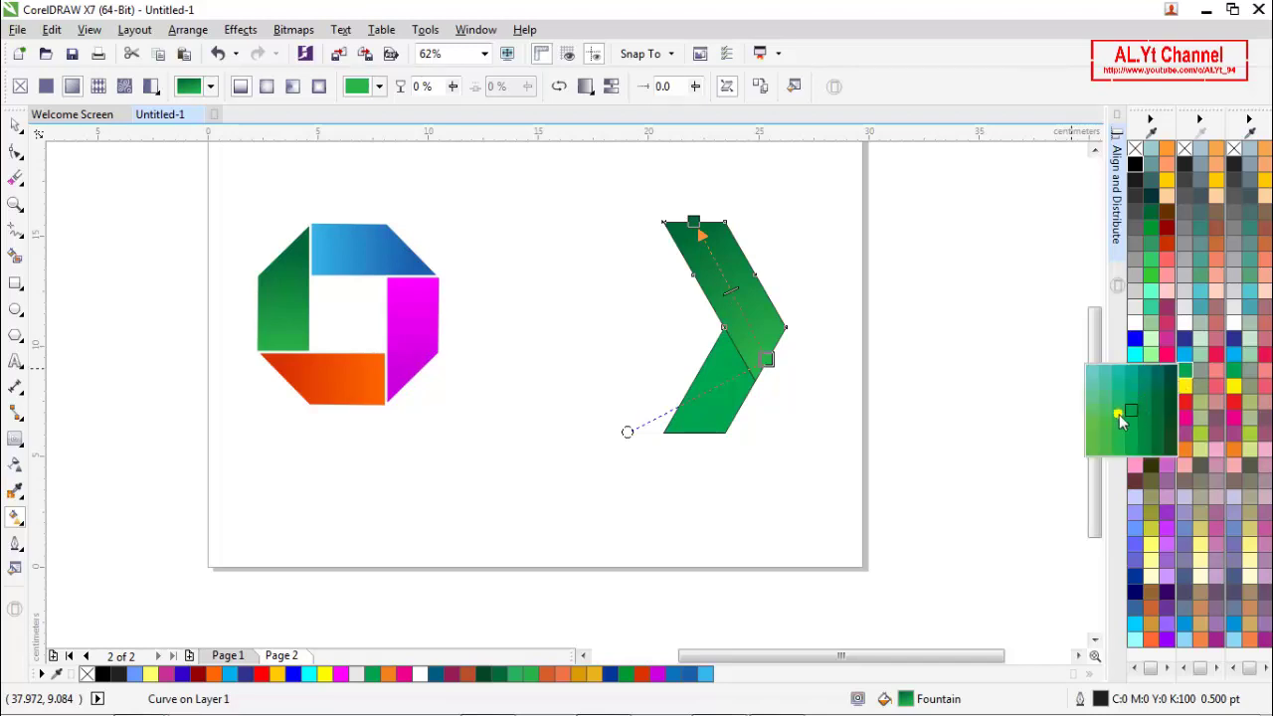
# - Give the lower chevron piece a linear fountain fill from light green at its bottom edge to darker green near the diagonal joint
pyautogui.moveTo(1116, 425)
pyautogui.mouseDown()
pyautogui.moveTo(733, 421)
pyautogui.moveTo(702, 439)
pyautogui.moveTo(741, 360)
pyautogui.mouseUp()
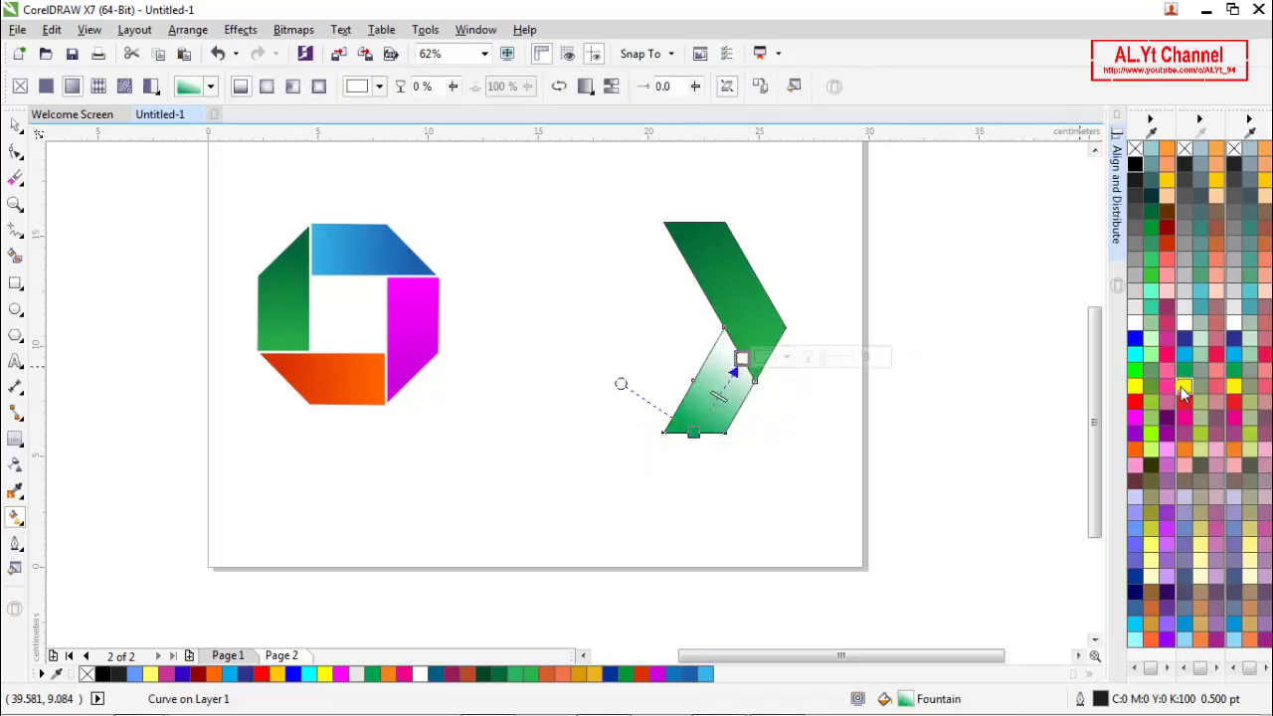
pyautogui.moveTo(1186, 371); pyautogui.dragTo(1170, 406)
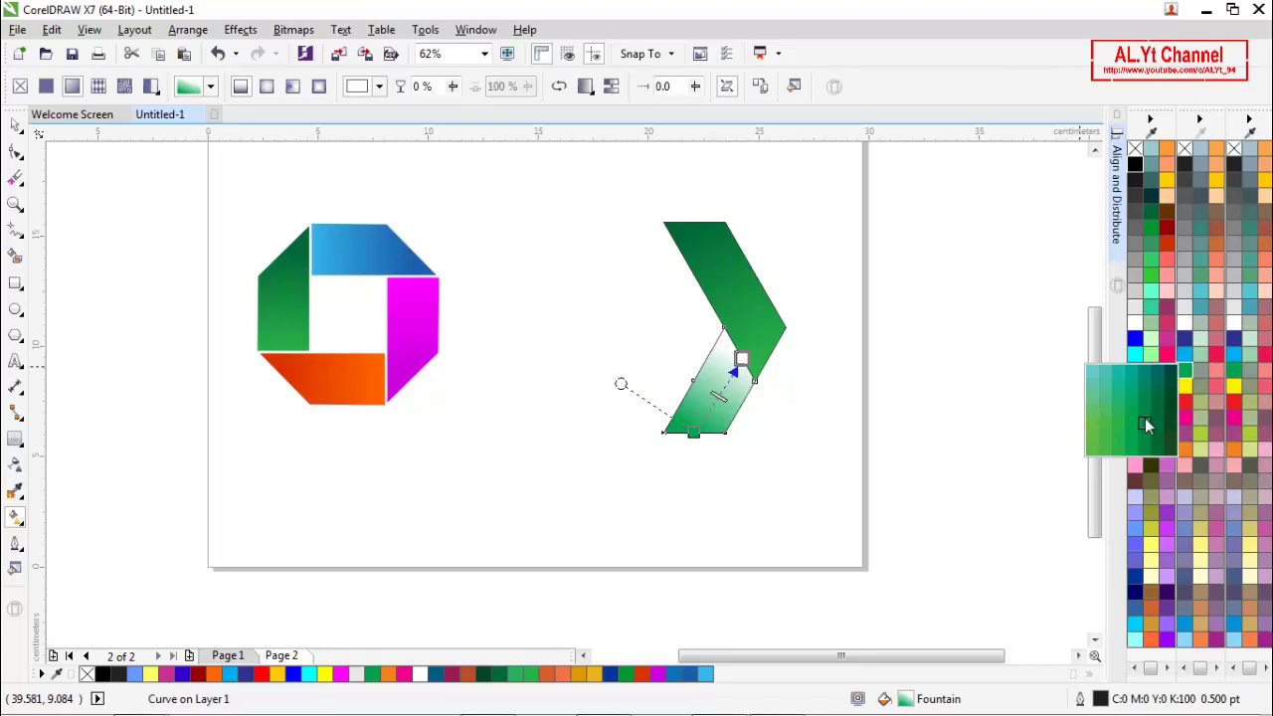
pyautogui.click(1145, 418)
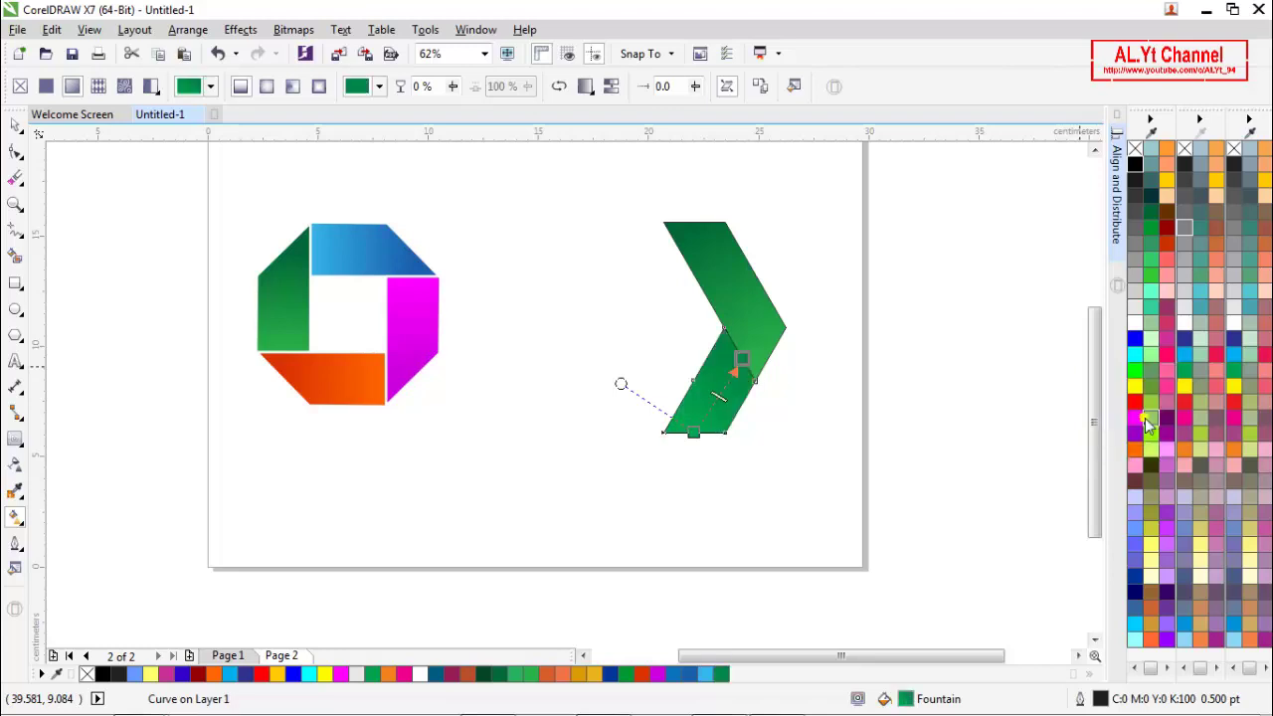
pyautogui.click(693, 433)
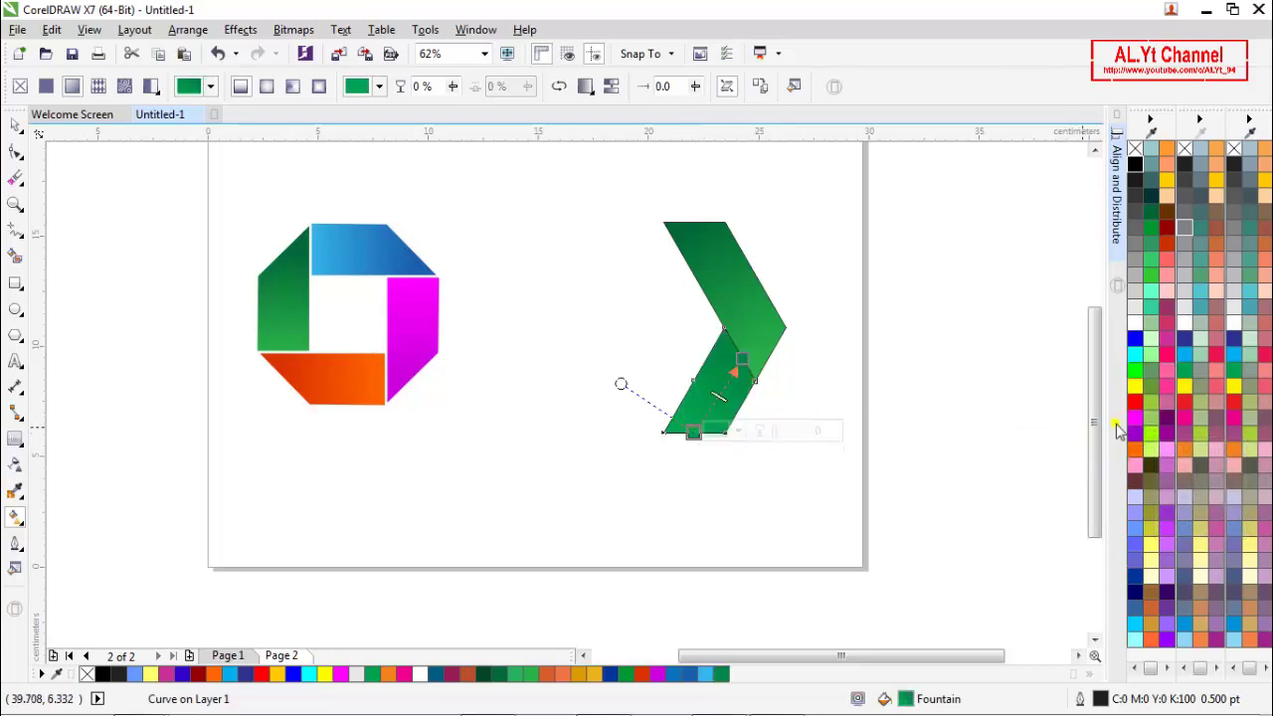
pyautogui.click(1186, 378)
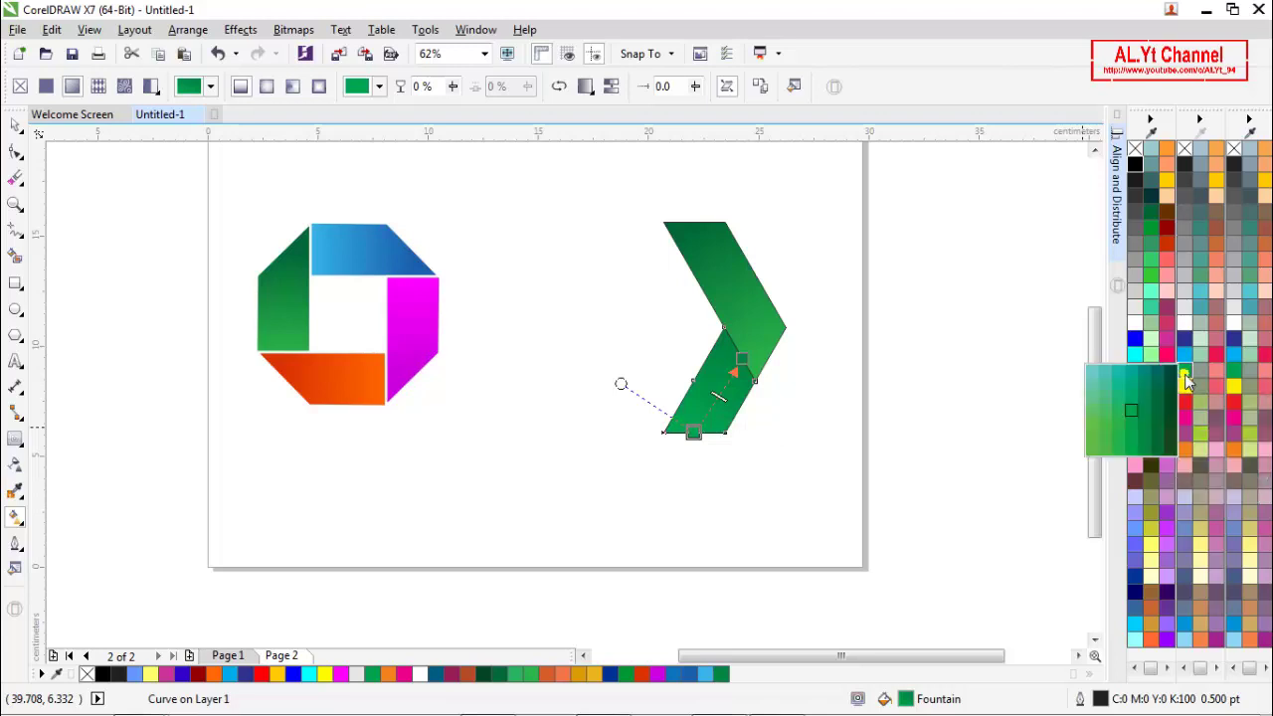
pyautogui.click(1116, 425)
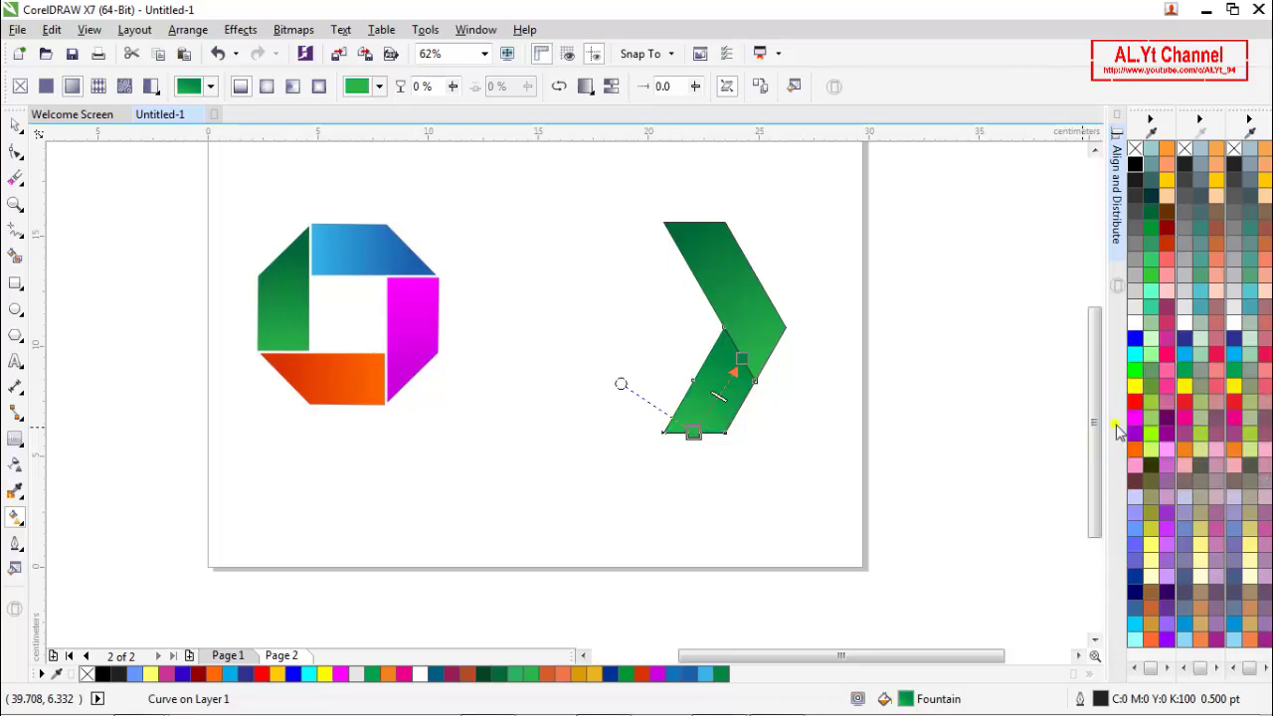
pyautogui.click(1186, 368)
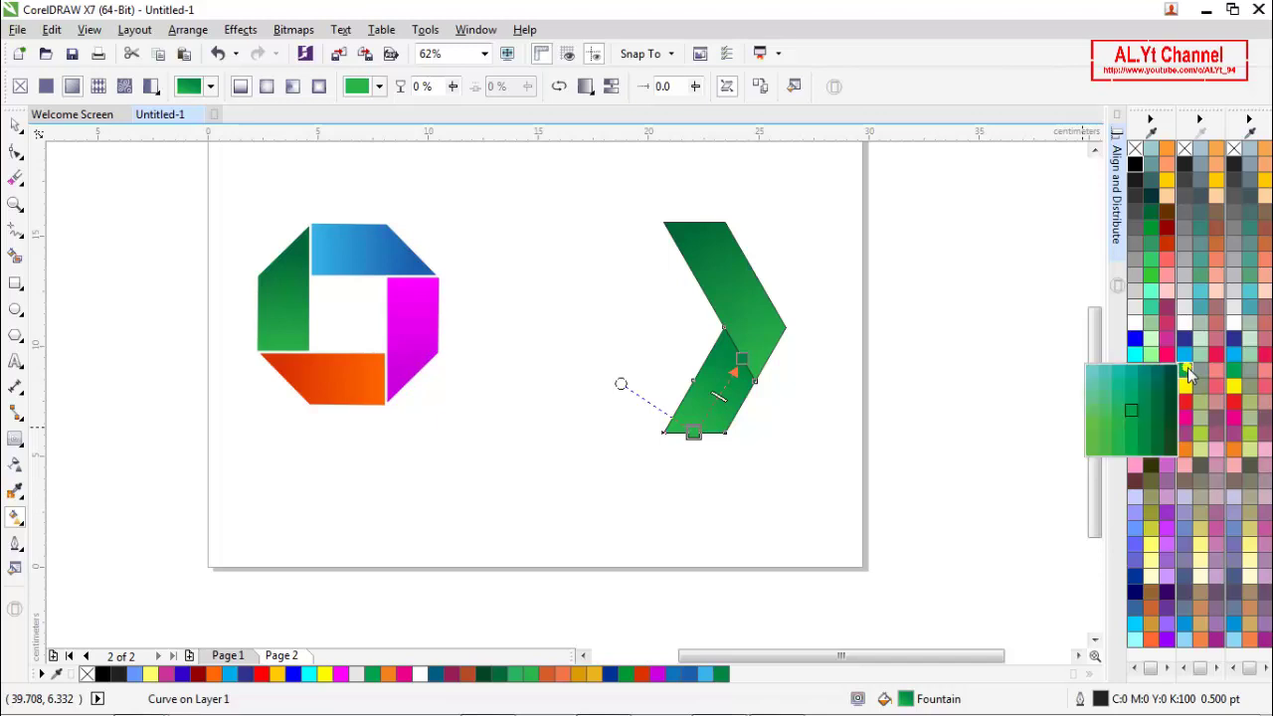
pyautogui.click(1118, 428)
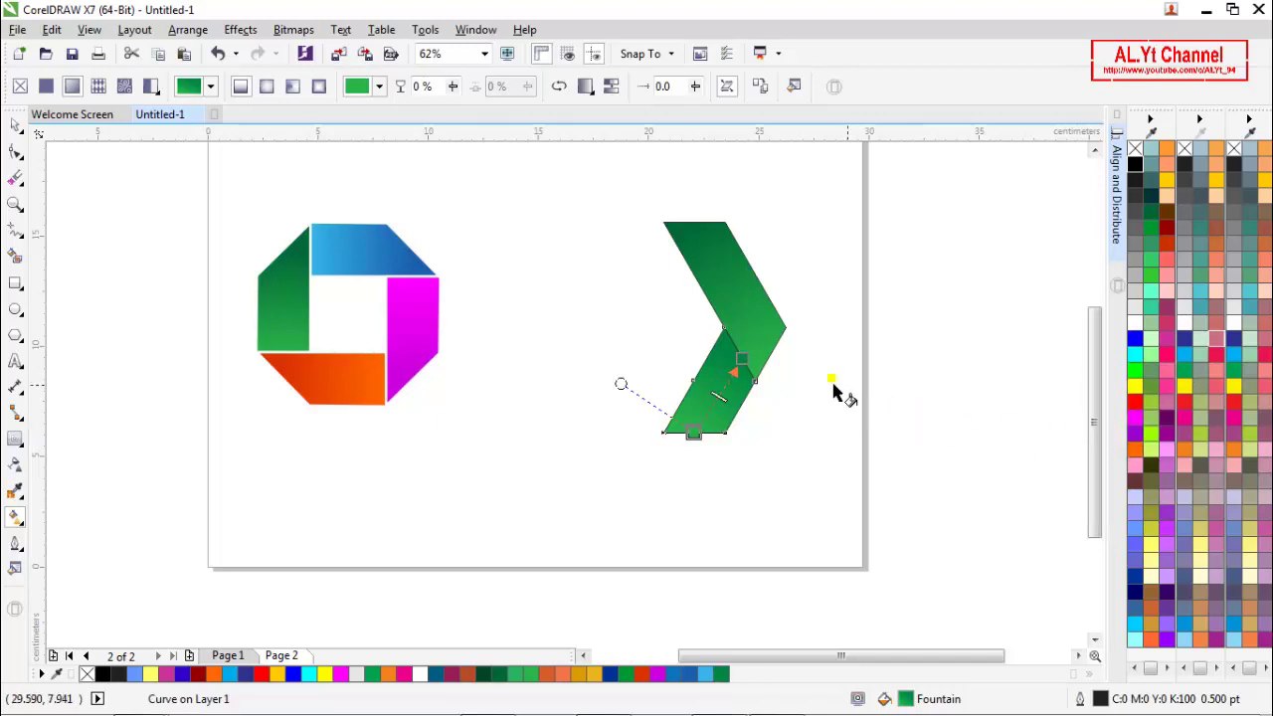
# - Remove the outline from both gradient chevron pieces and keep the two selected
pyautogui.click(15, 125)
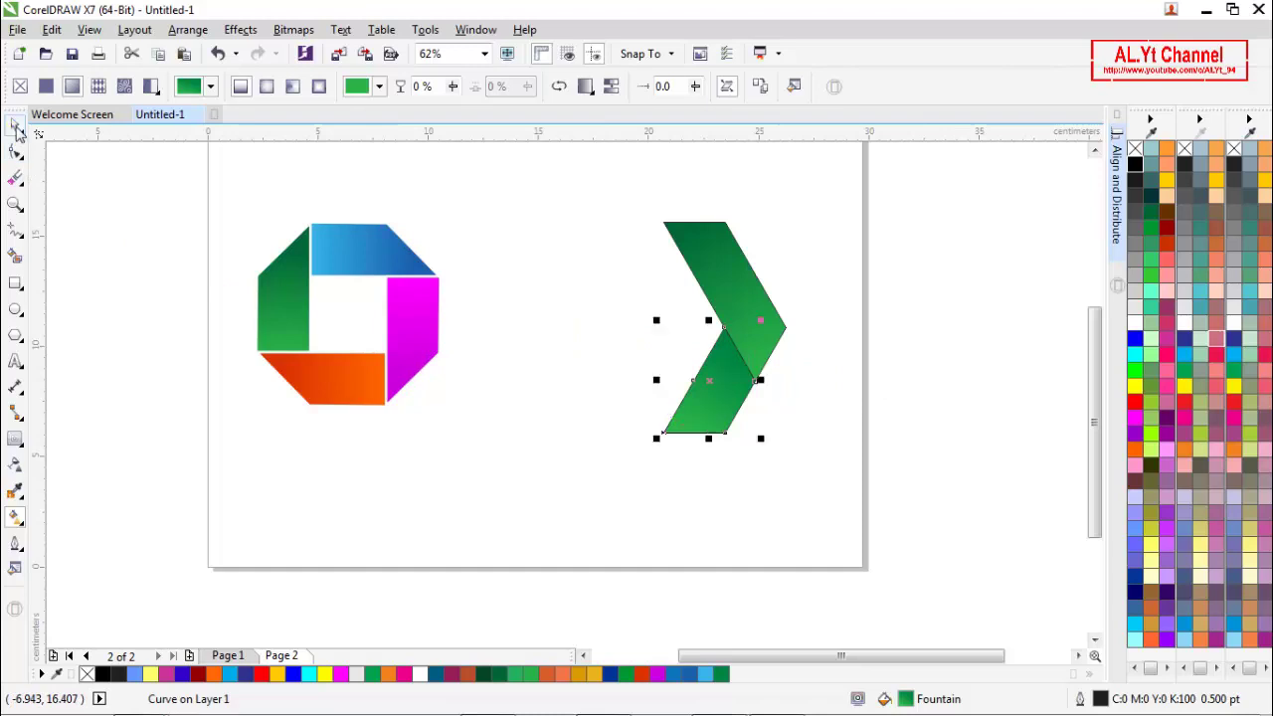
pyautogui.click(606, 268)
pyautogui.moveTo(602, 173); pyautogui.dragTo(841, 528)
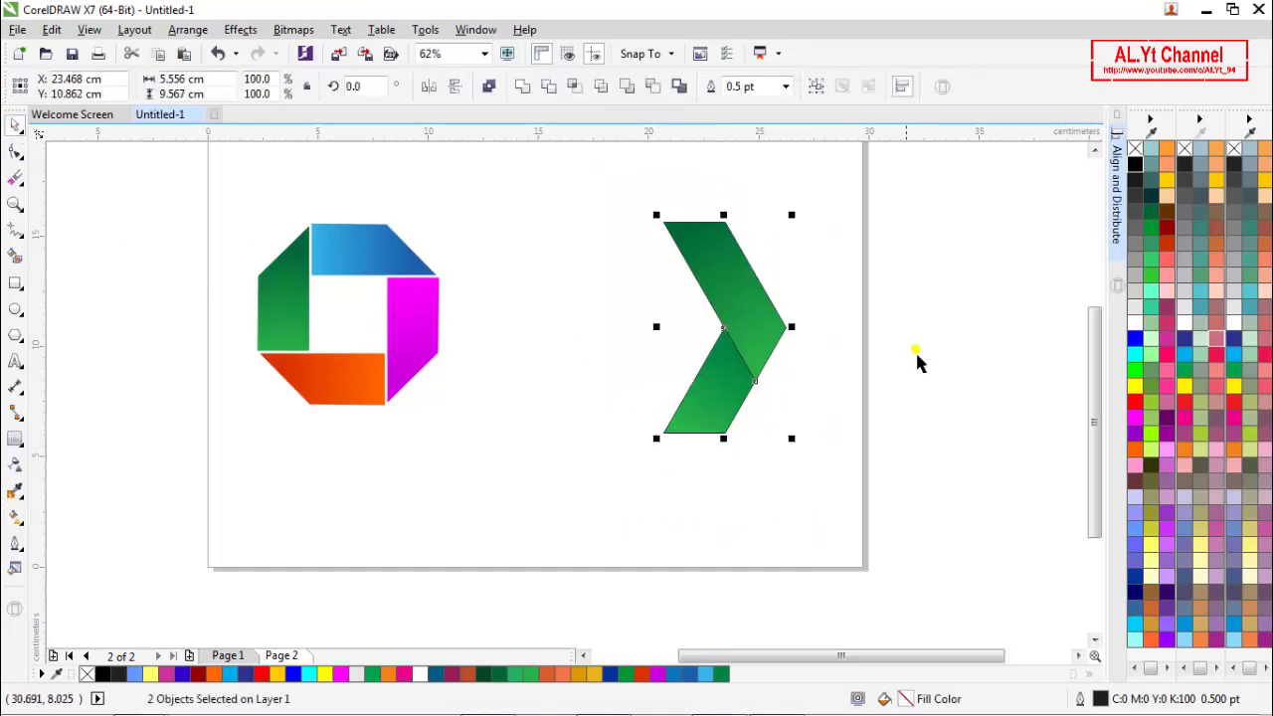
pyautogui.click(952, 316)
pyautogui.moveTo(621, 186); pyautogui.dragTo(862, 511)
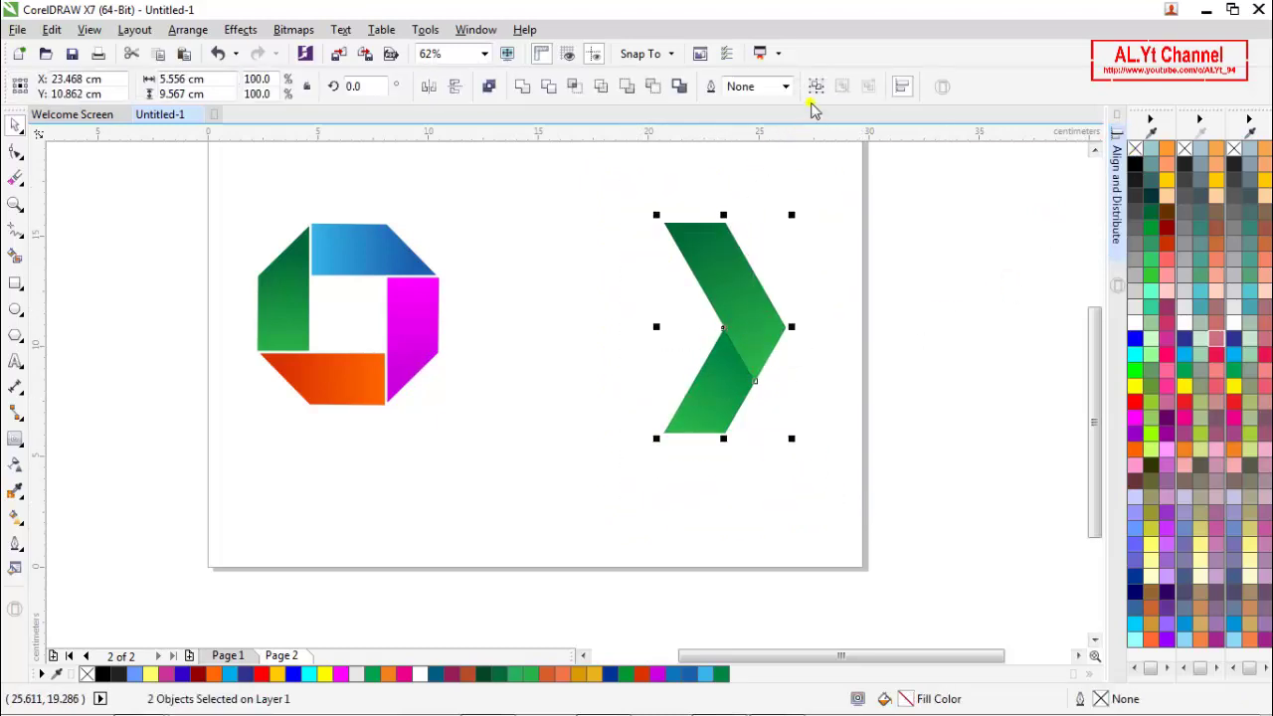
# - Group the two green chevron pieces, paste a copy of the group and move it about 3.2 cm left of the original
pyautogui.click(816, 85)
pyautogui.rightClick(737, 290)
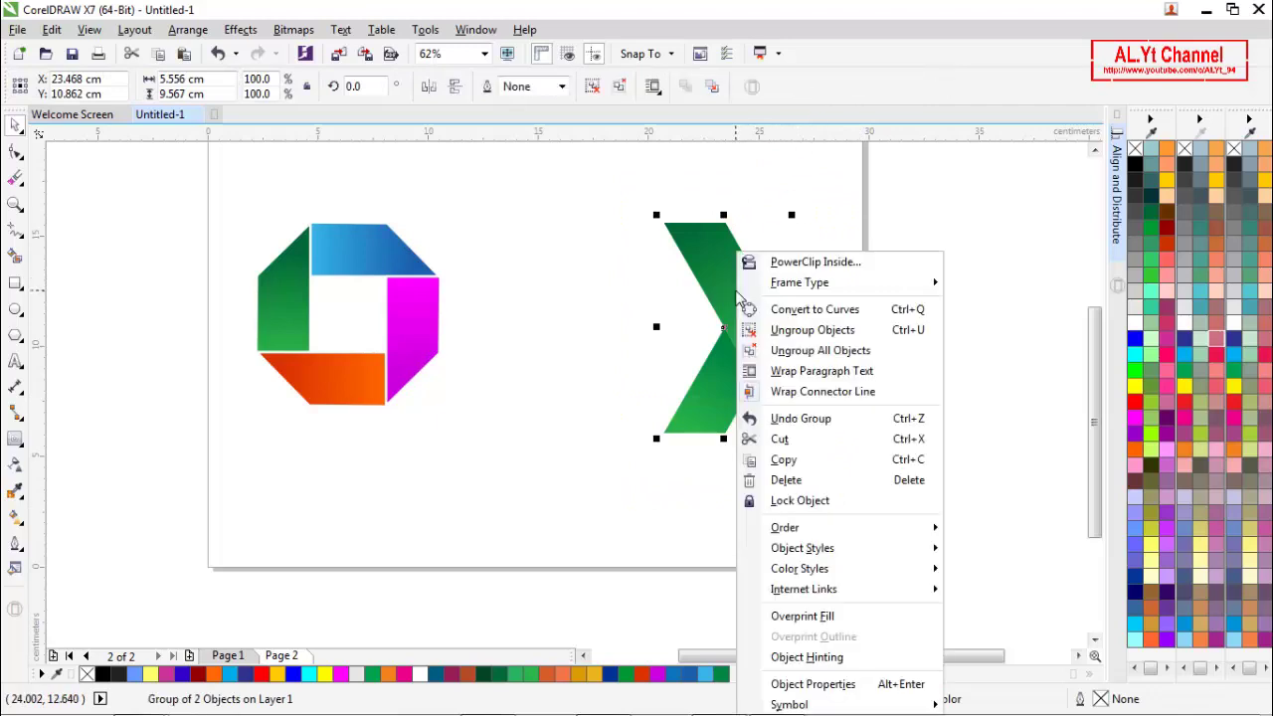
pyautogui.click(806, 461)
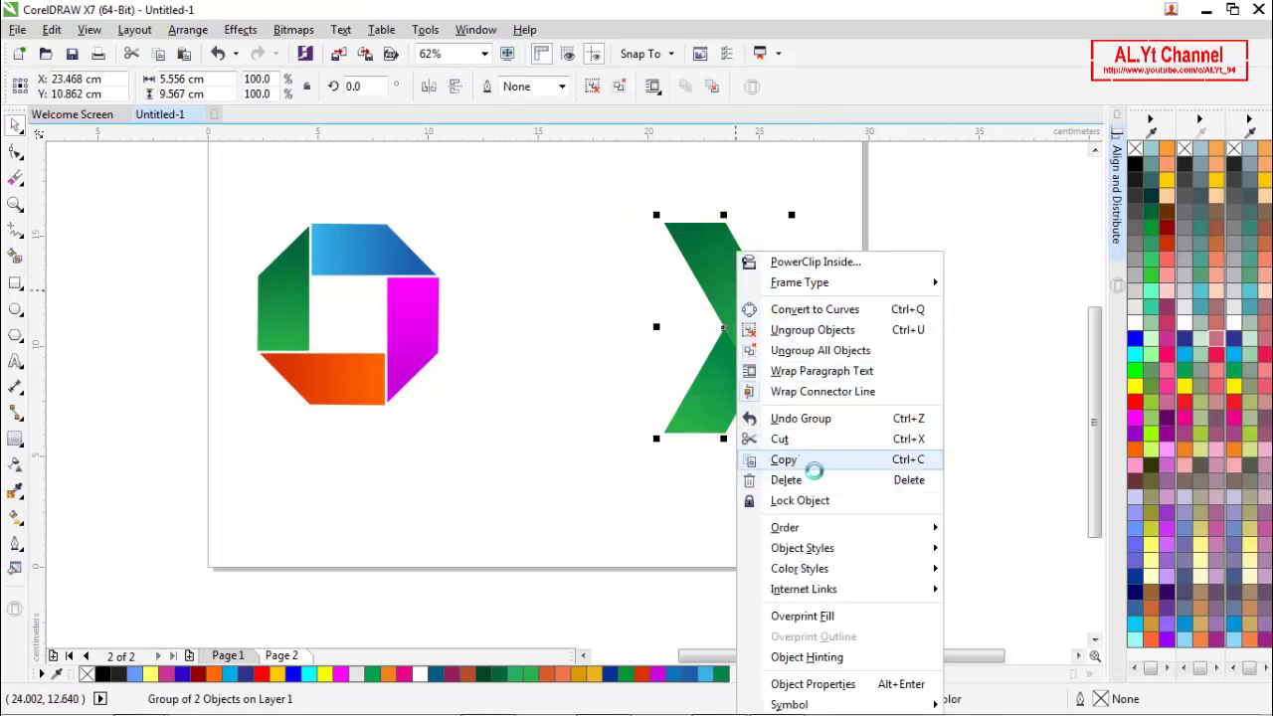
pyautogui.rightClick(875, 271)
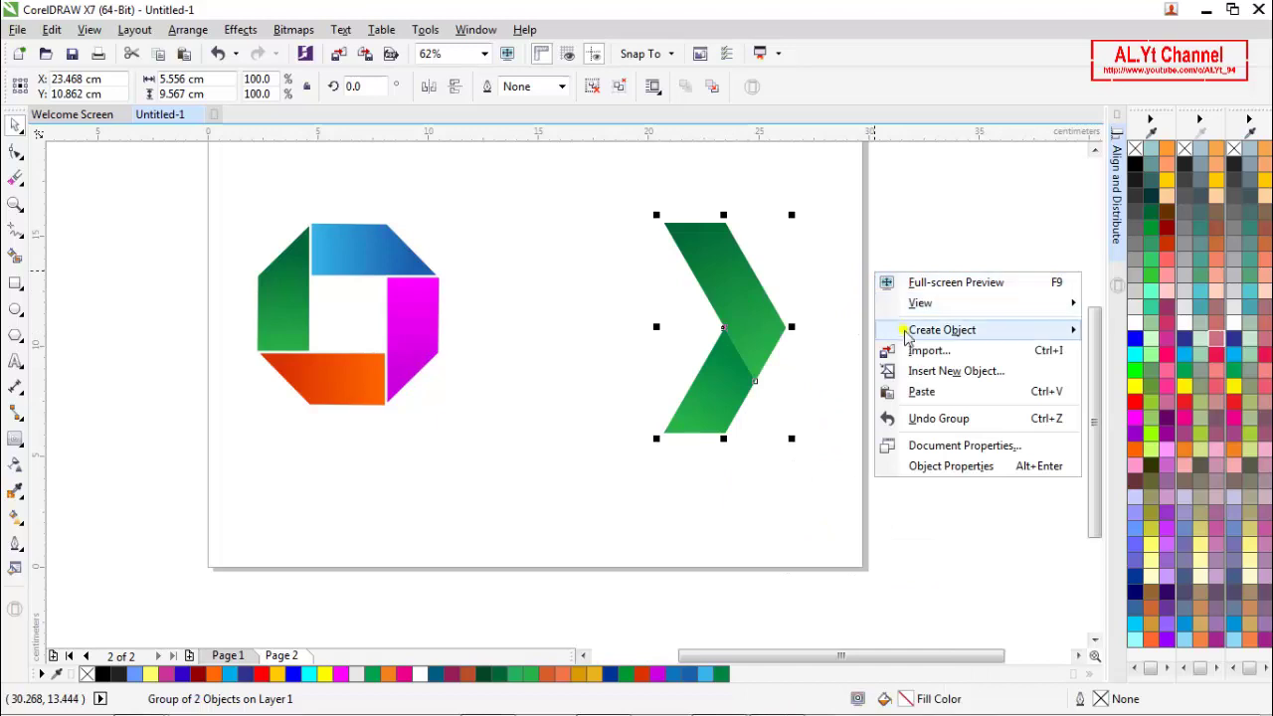
pyautogui.click(917, 394)
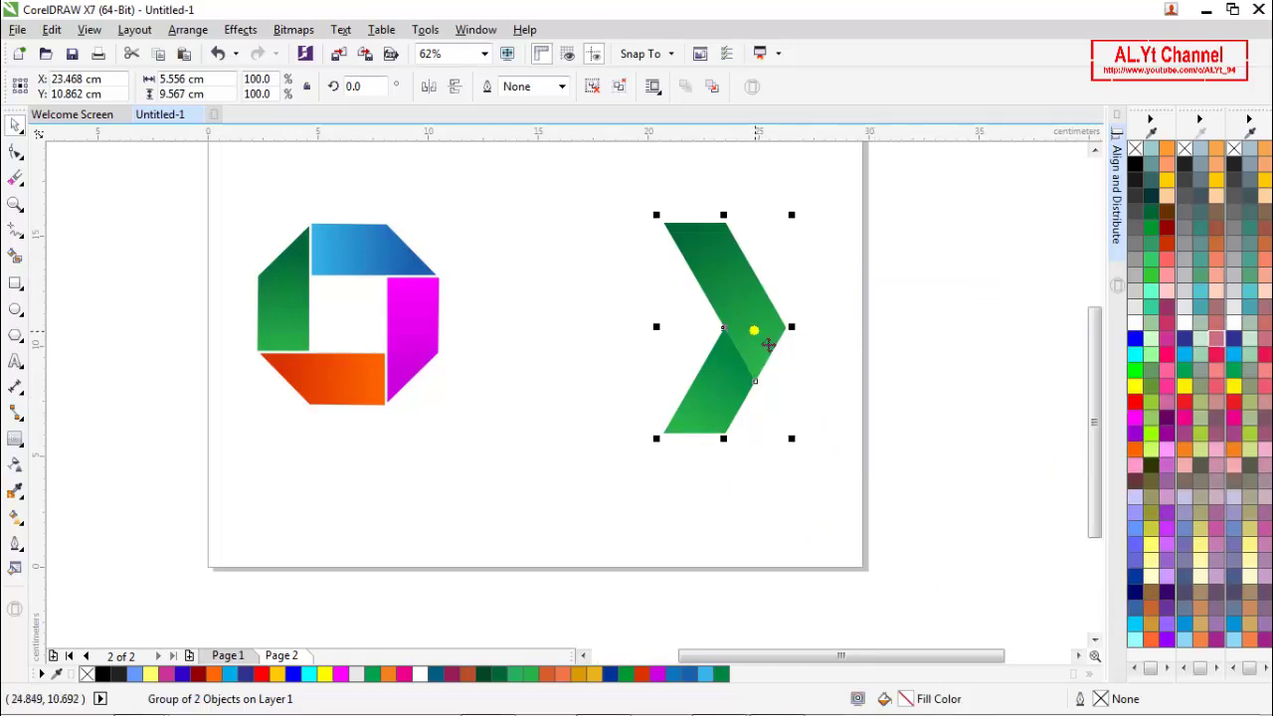
pyautogui.moveTo(768, 343); pyautogui.dragTo(698, 352)
pyautogui.click(877, 320)
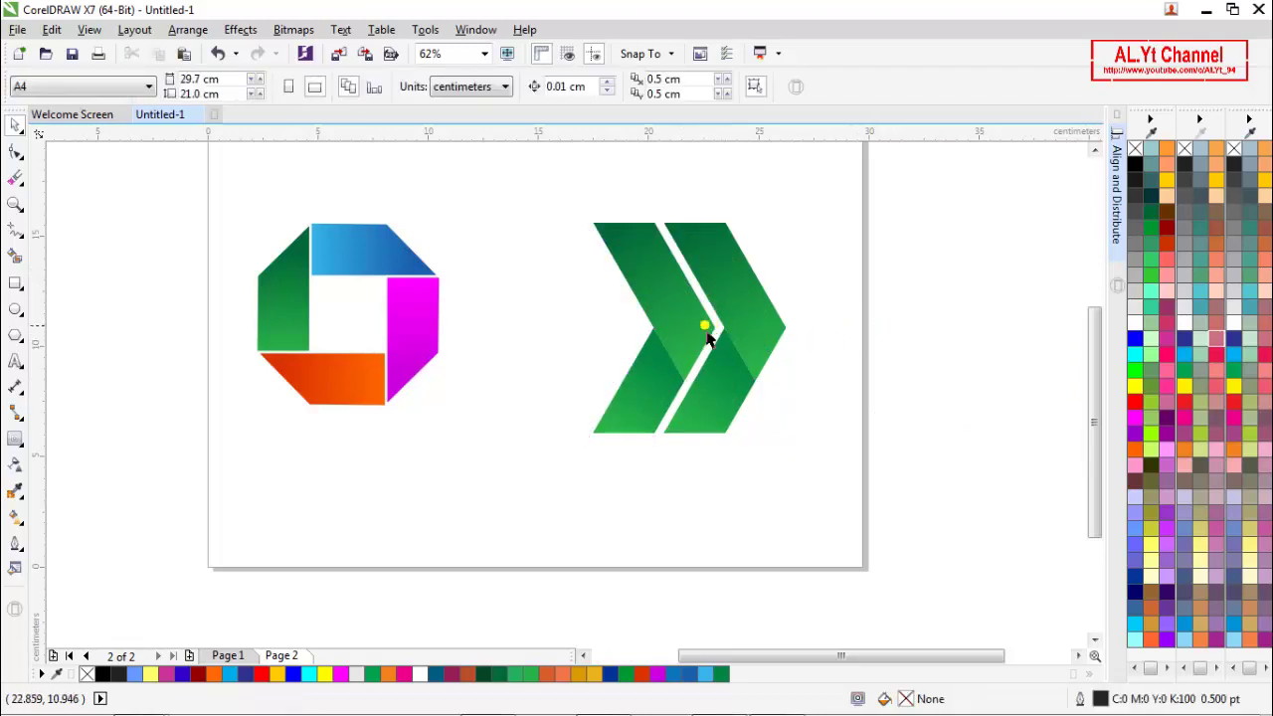
# - Ungroup the left-hand copy of the chevron
pyautogui.click(663, 338)
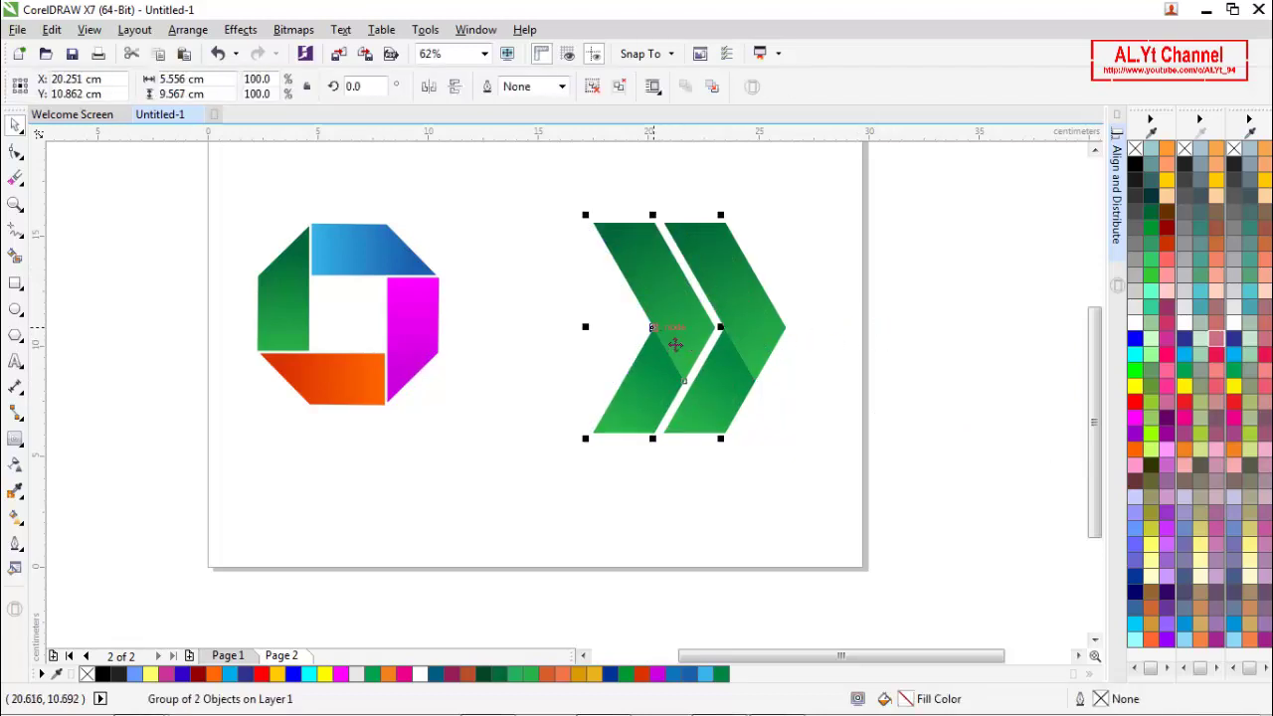
pyautogui.click(598, 88)
pyautogui.click(556, 189)
# - Recolour the left chevron's upper piece with a fountain fill from light yellow at its lower tip to dark gold at its top edge
pyautogui.click(647, 264)
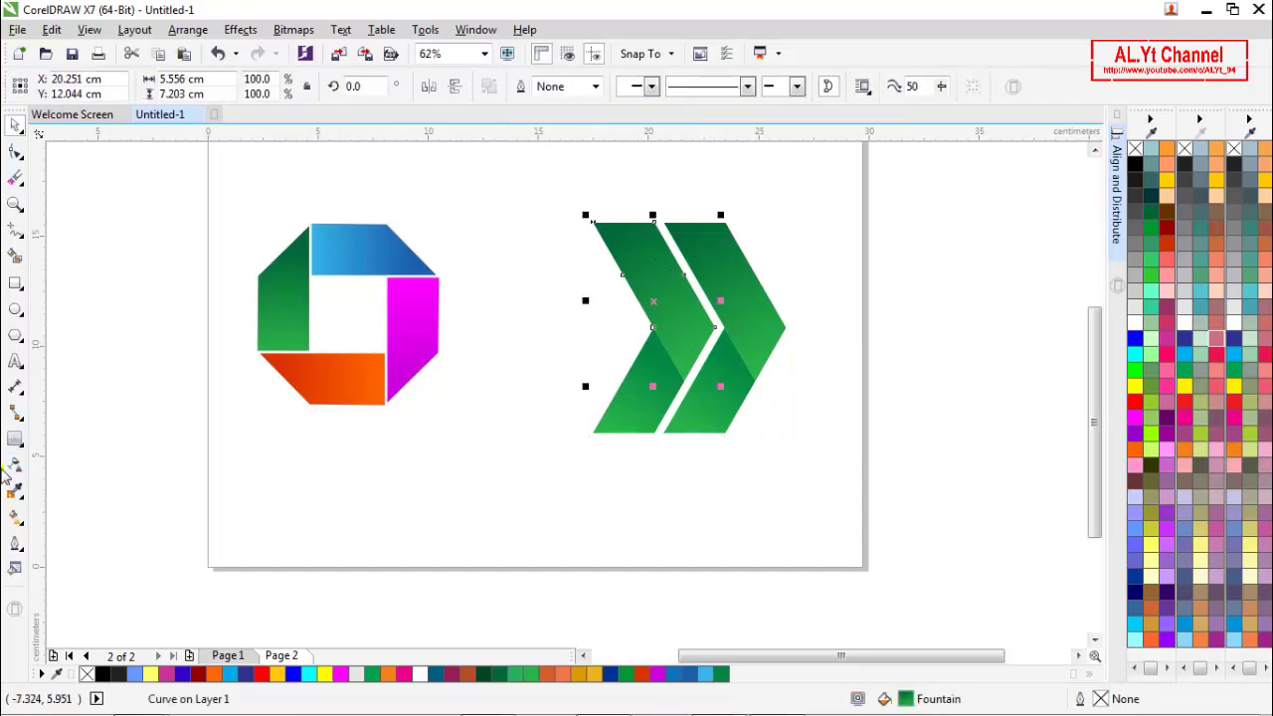
pyautogui.click(15, 518)
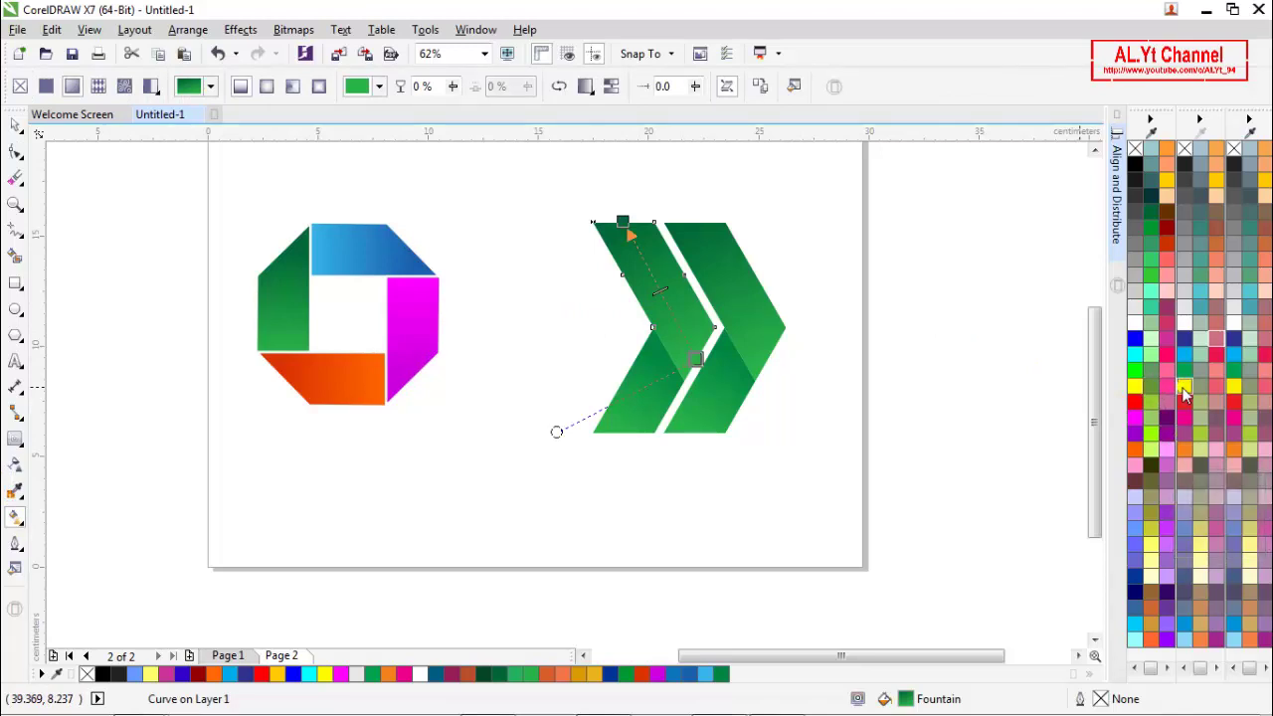
pyautogui.moveTo(1184, 393)
pyautogui.mouseDown()
pyautogui.moveTo(1044, 369)
pyautogui.moveTo(615, 227)
pyautogui.moveTo(624, 219)
pyautogui.mouseUp()
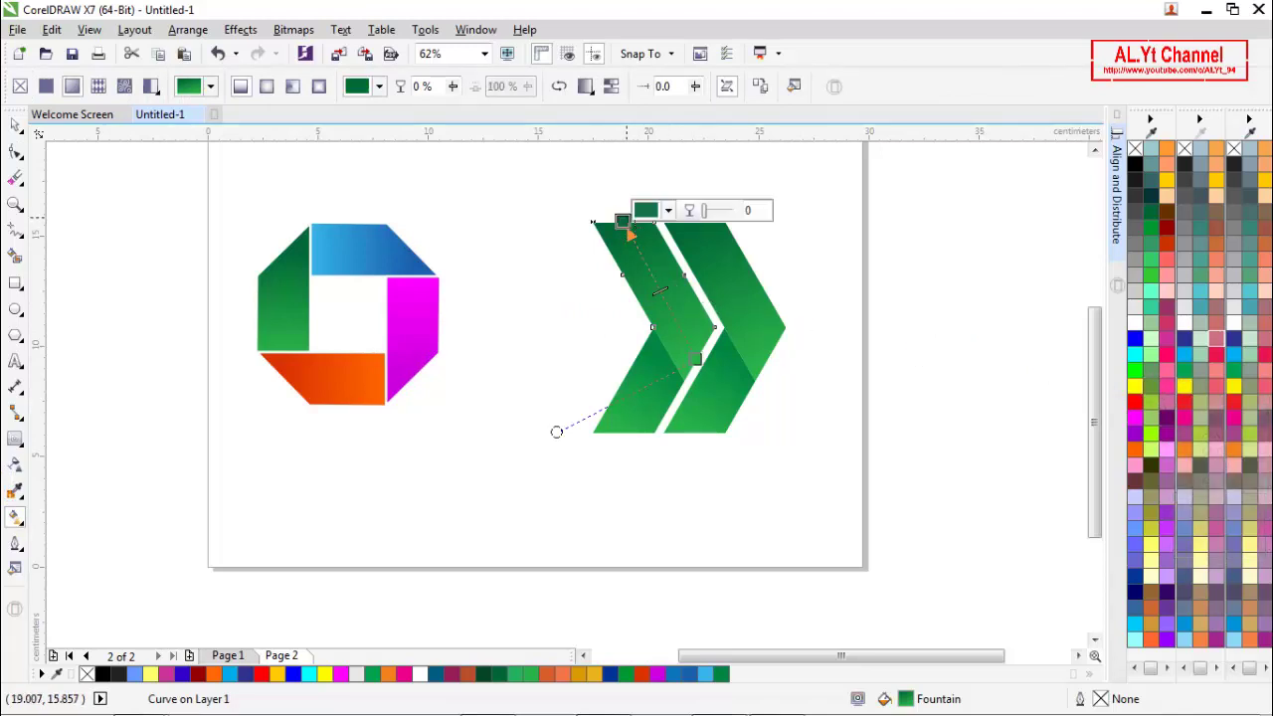
pyautogui.click(1135, 393)
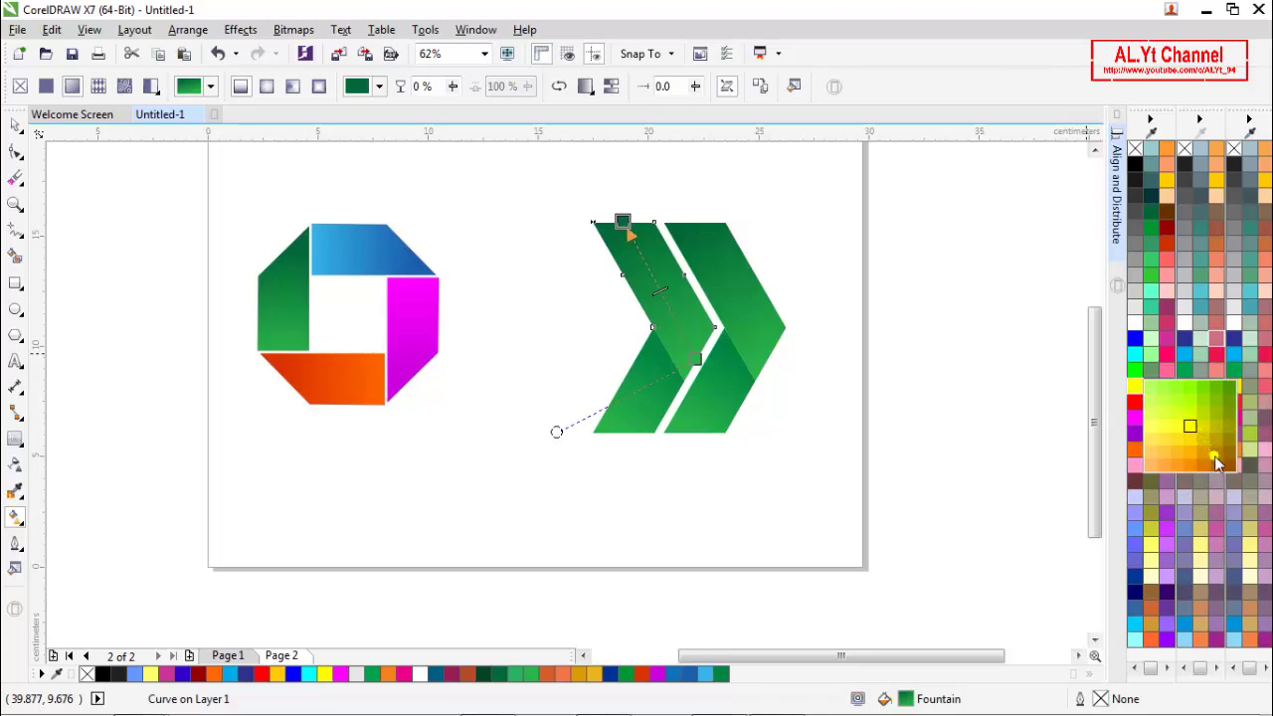
pyautogui.moveTo(1216, 458); pyautogui.dragTo(624, 218)
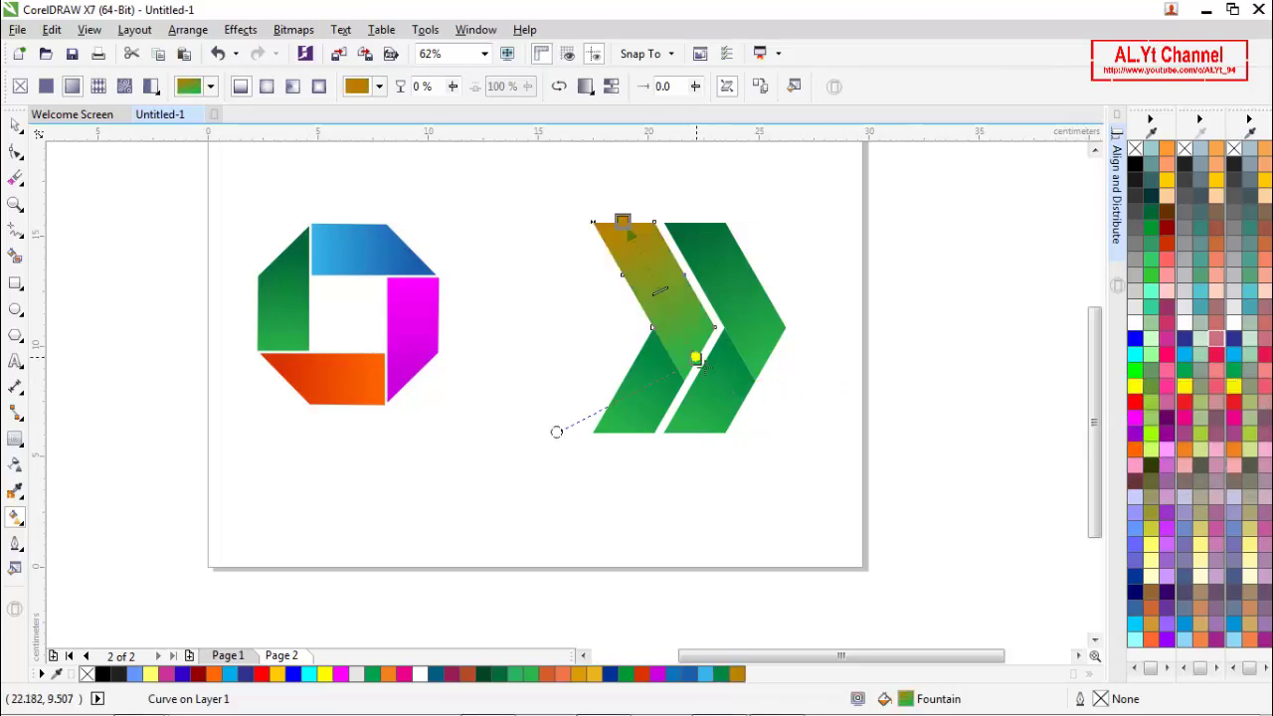
pyautogui.click(696, 360)
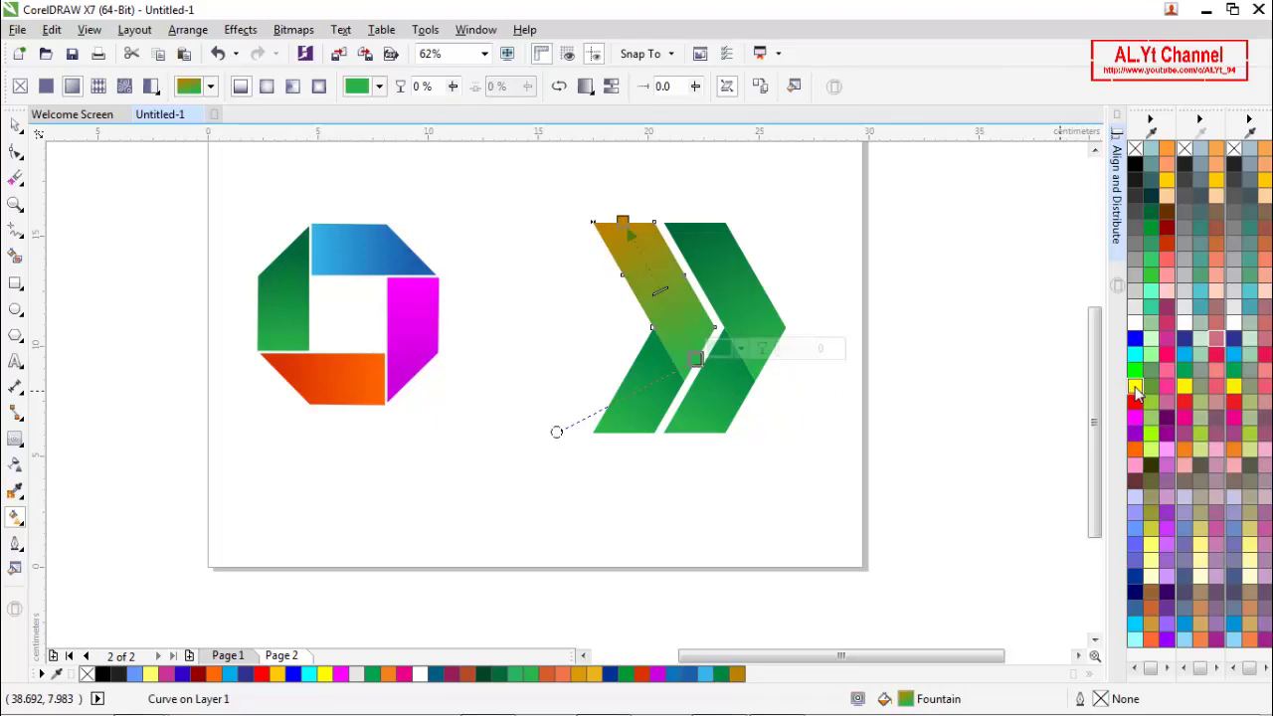
pyautogui.moveTo(1137, 391); pyautogui.dragTo(1137, 391)
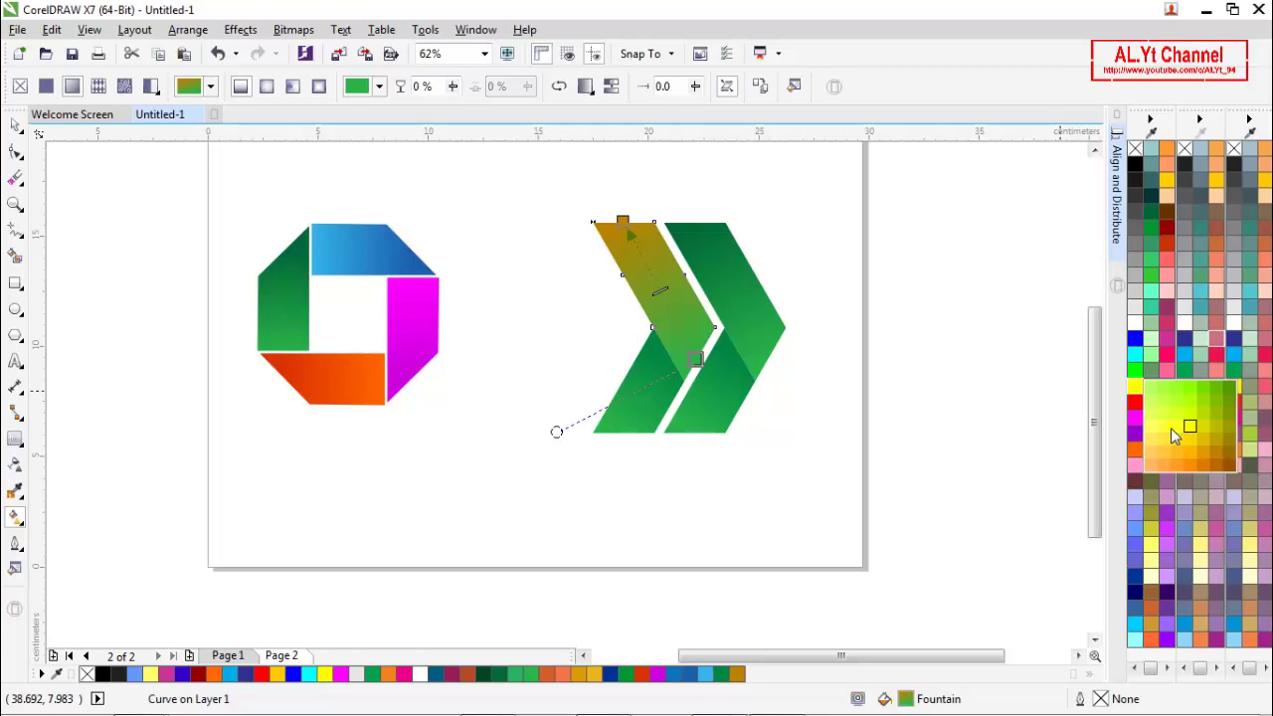
pyautogui.click(1171, 427)
pyautogui.moveTo(1136, 434); pyautogui.dragTo(683, 432)
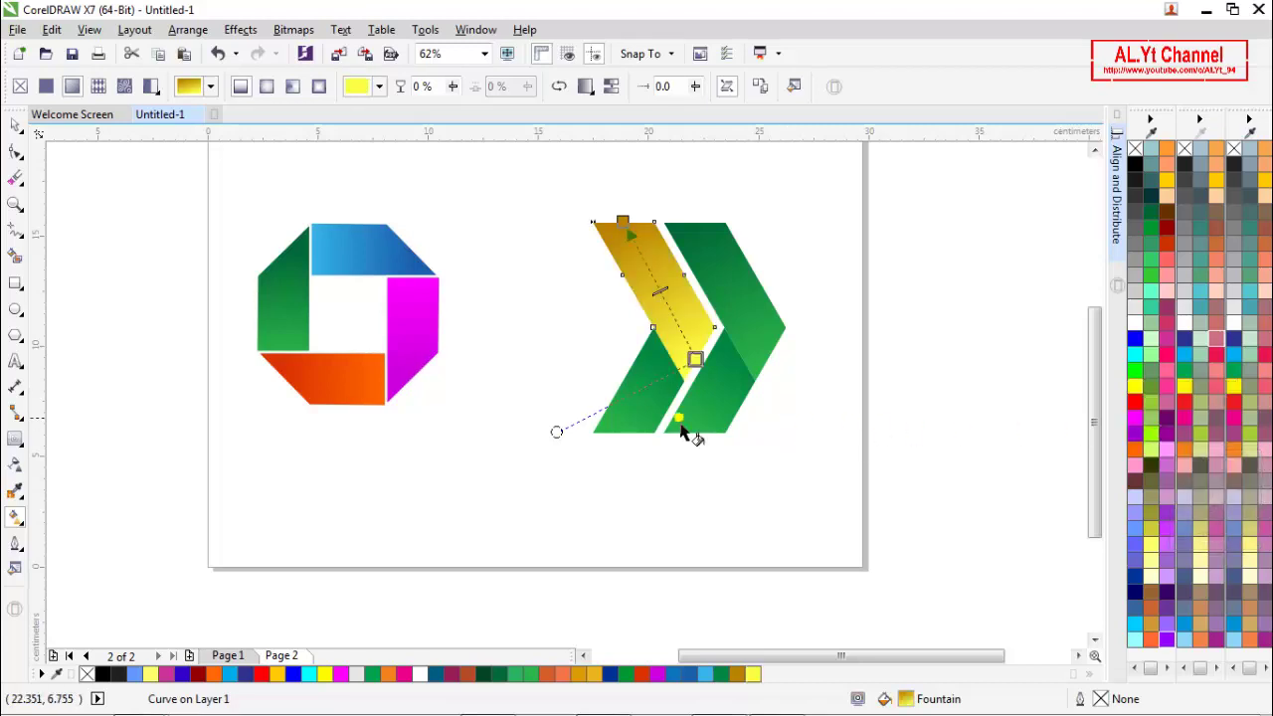
# - Change the fountain fill colour at the diagonal joint of the left chevron's lower piece to dark yellow
pyautogui.click(642, 430)
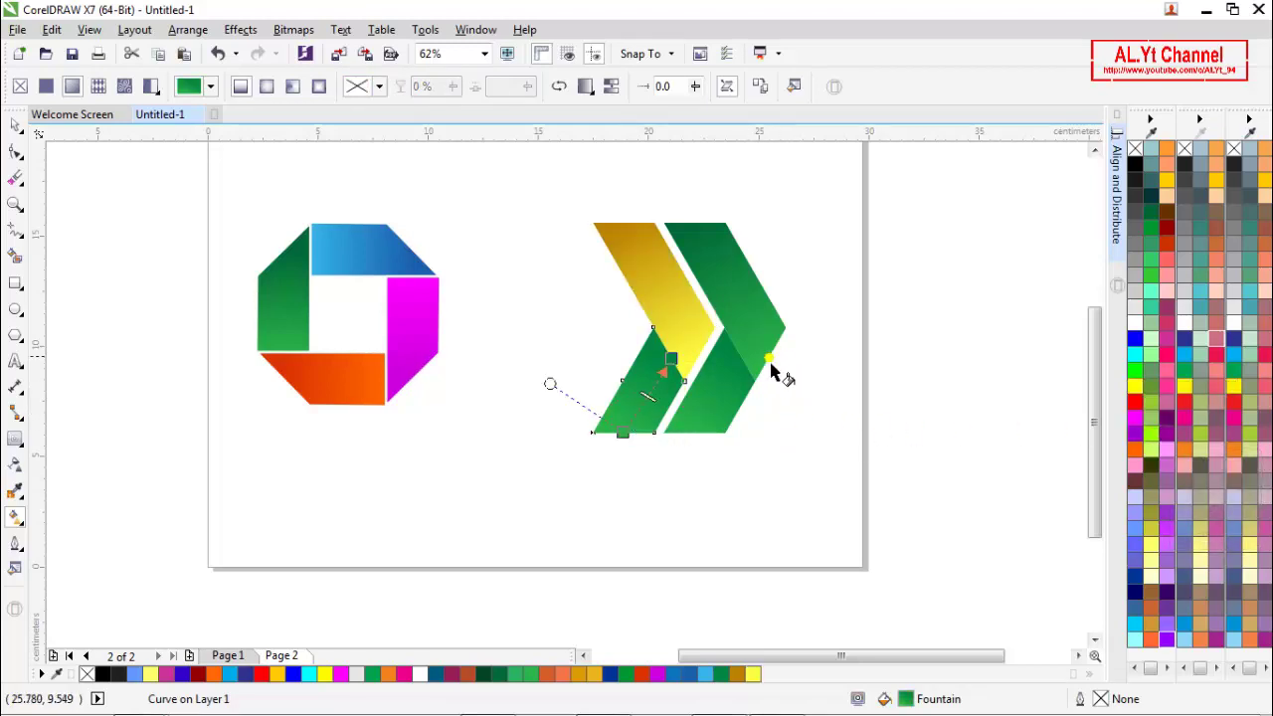
pyautogui.moveTo(773, 370); pyautogui.dragTo(671, 360)
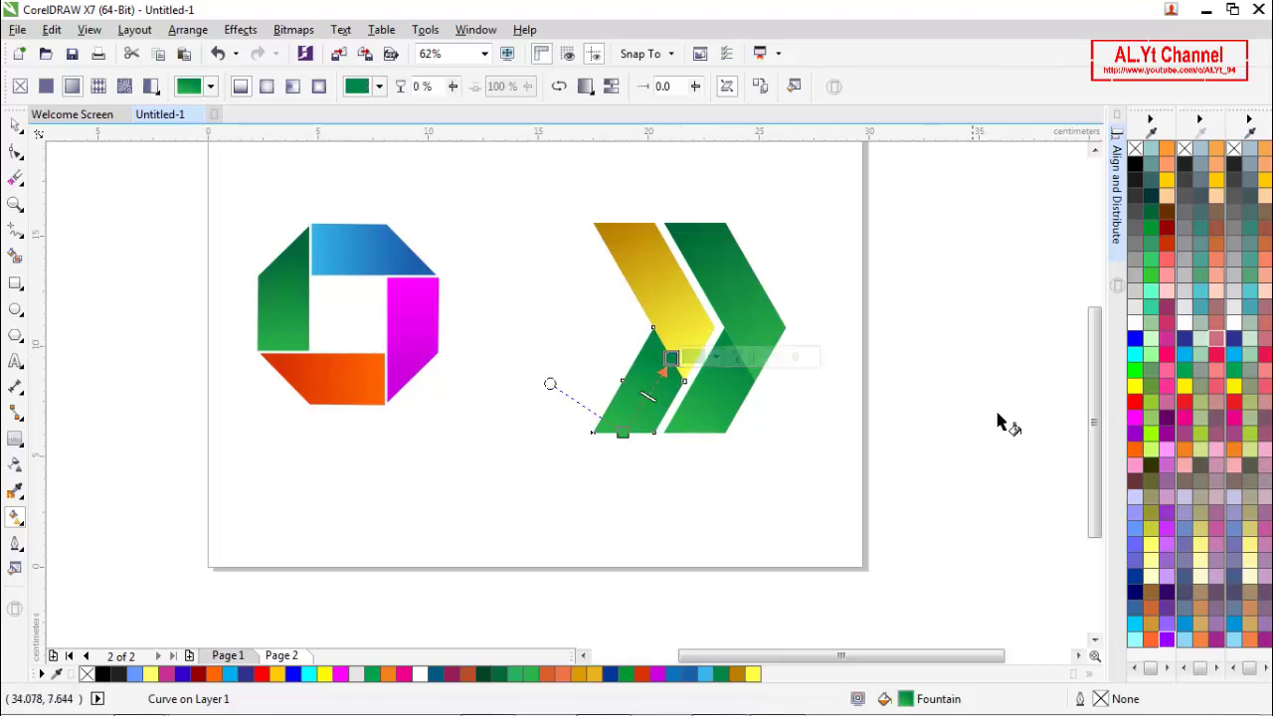
pyautogui.click(1186, 394)
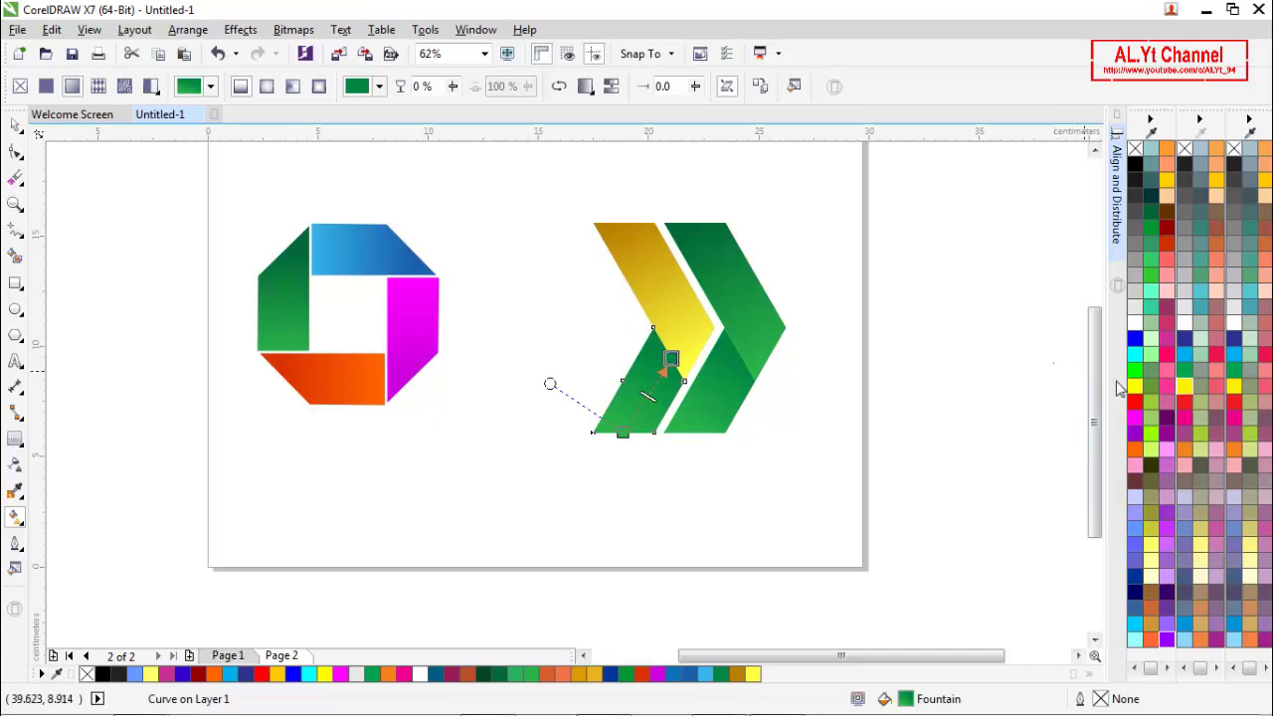
pyautogui.click(1137, 393)
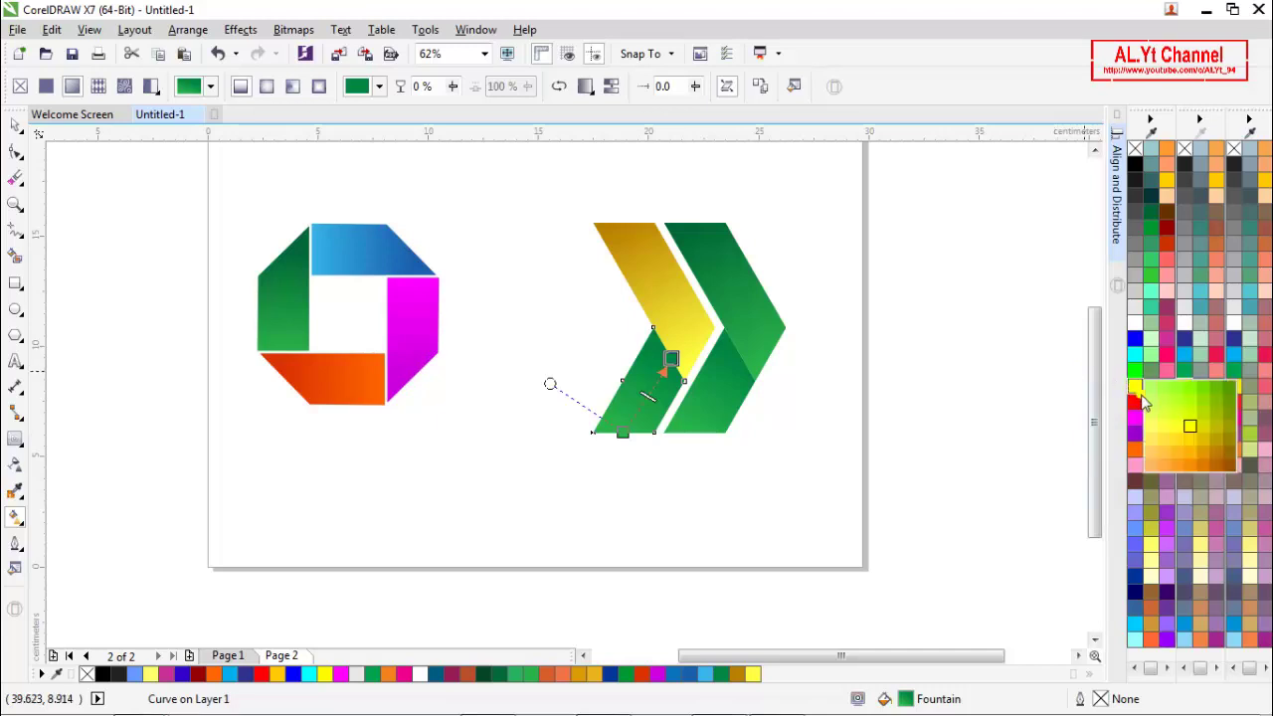
pyautogui.click(1206, 440)
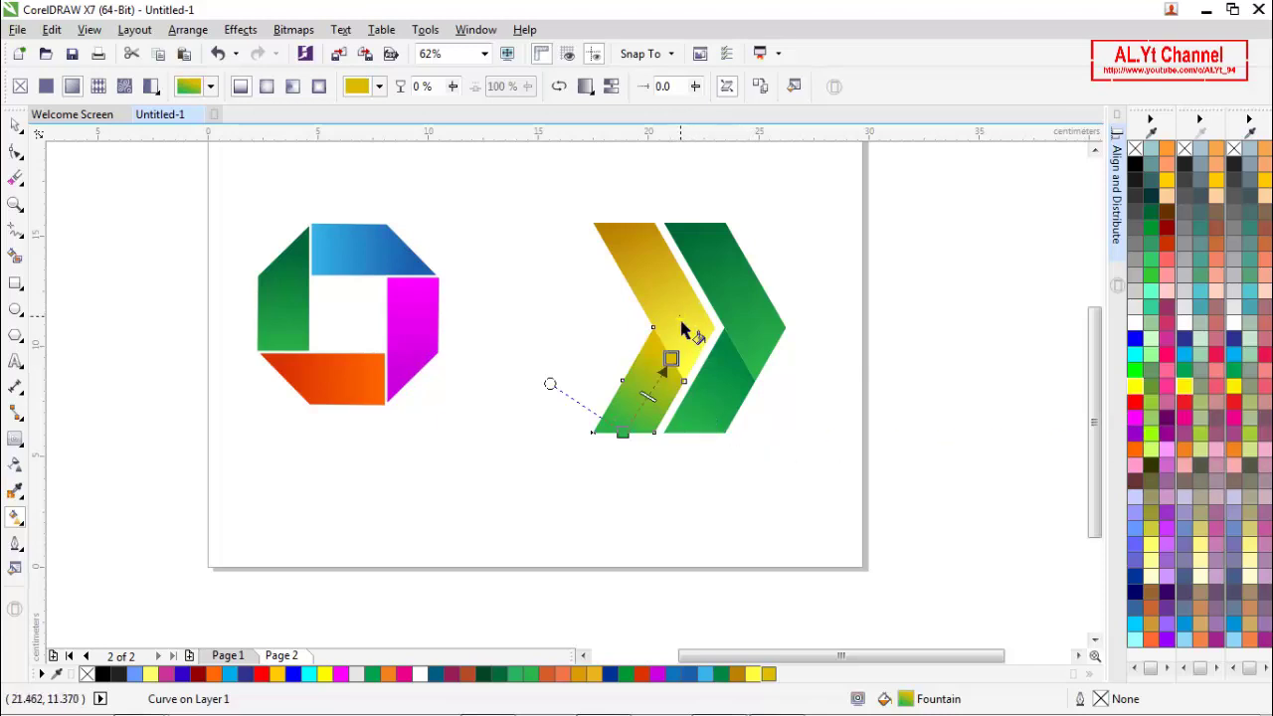
# - Change the top-edge fill colour of the left chevron's upper piece to bright orange-yellow, after trying a darker yellow shade
pyautogui.moveTo(683, 328); pyautogui.dragTo(622, 219)
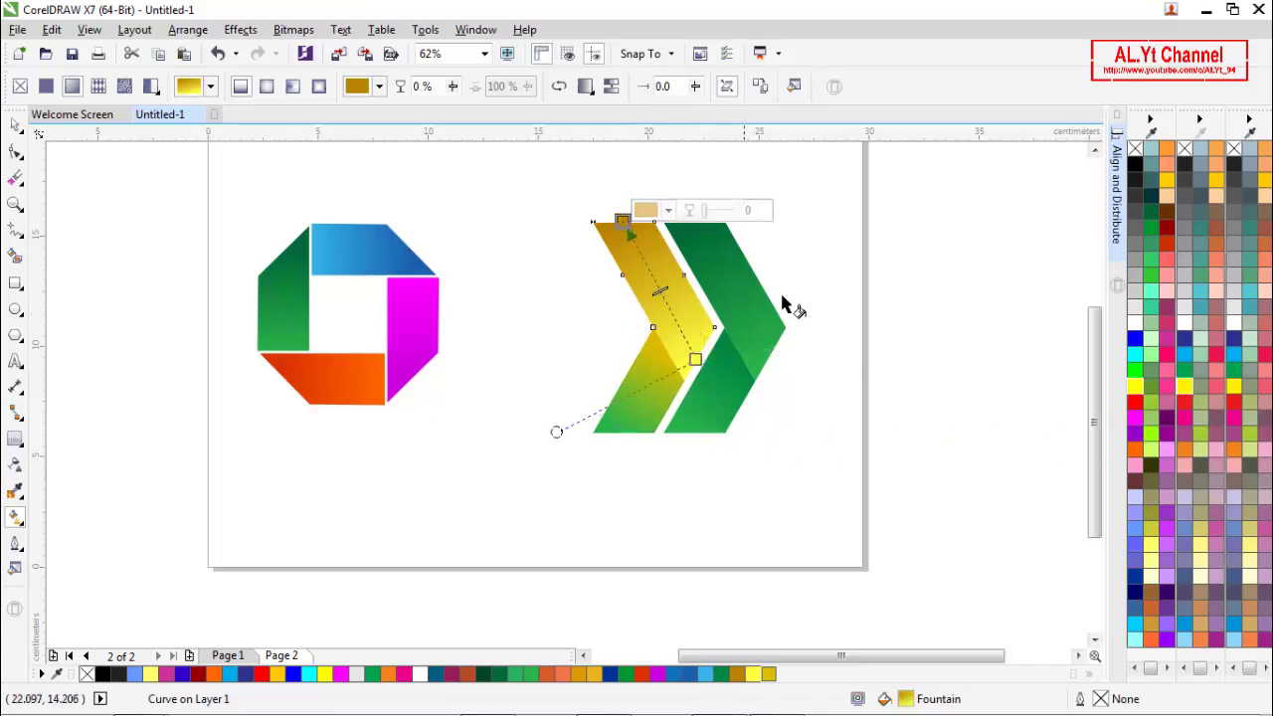
pyautogui.click(1137, 390)
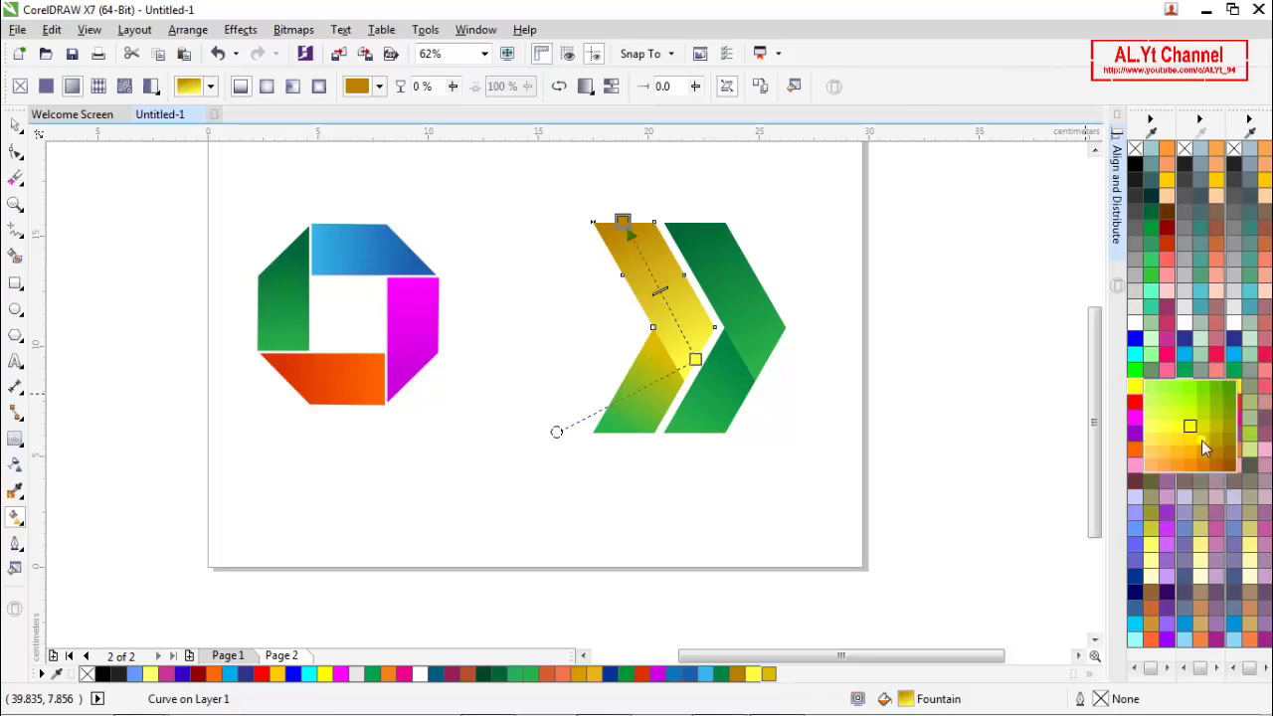
pyautogui.click(1201, 441)
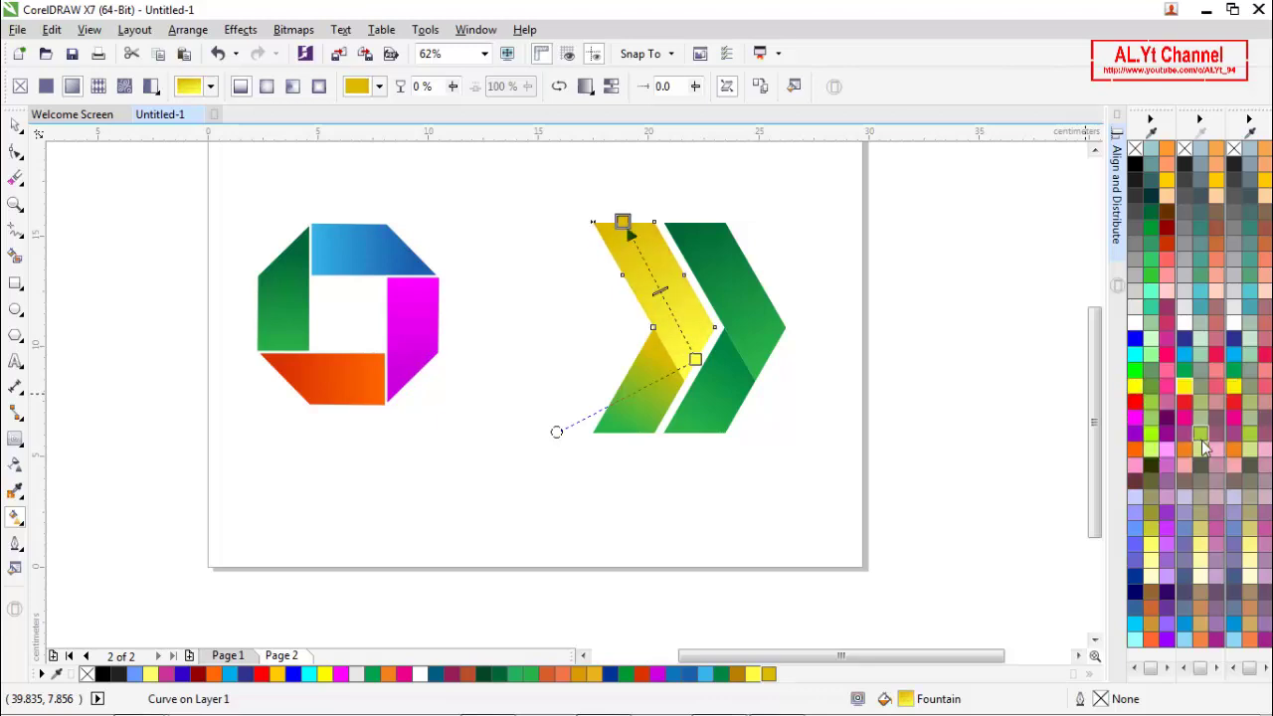
pyautogui.click(1137, 390)
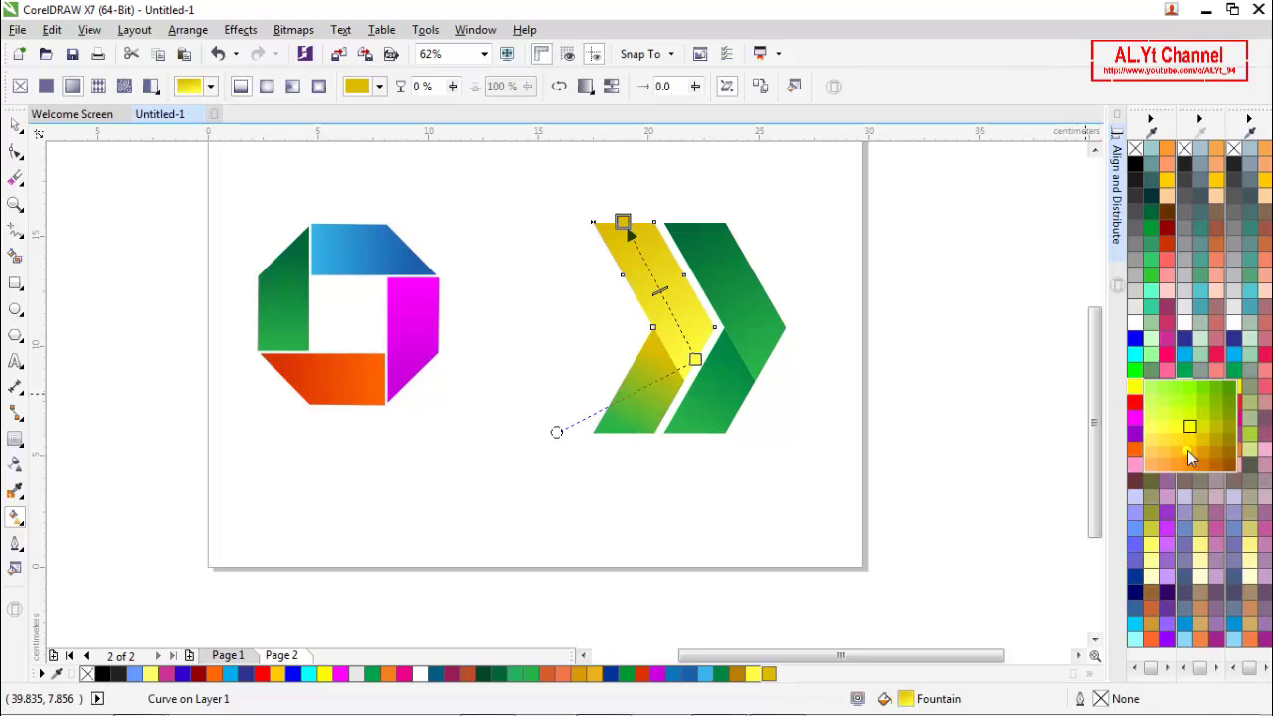
pyautogui.click(1191, 458)
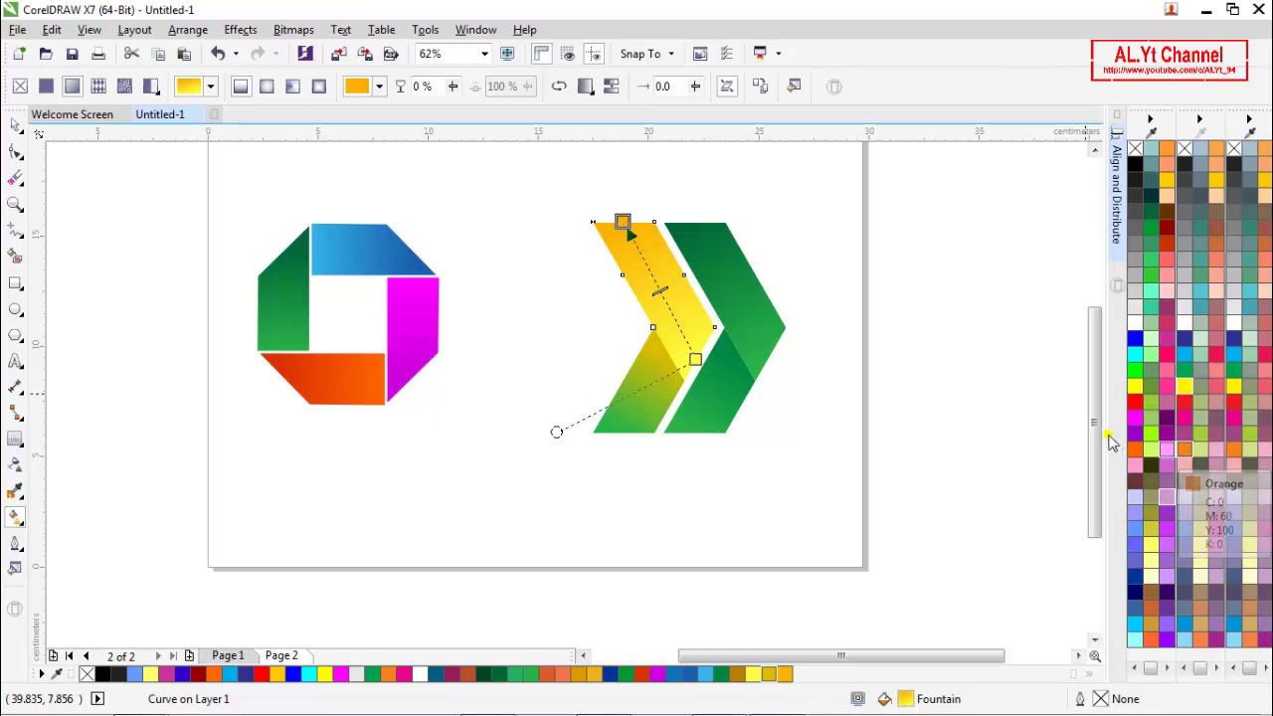
# - Recolour the left chevron's lower piece with a fountain fill from light yellow at the bottom edge to orange-yellow at the diagonal joint
pyautogui.click(637, 418)
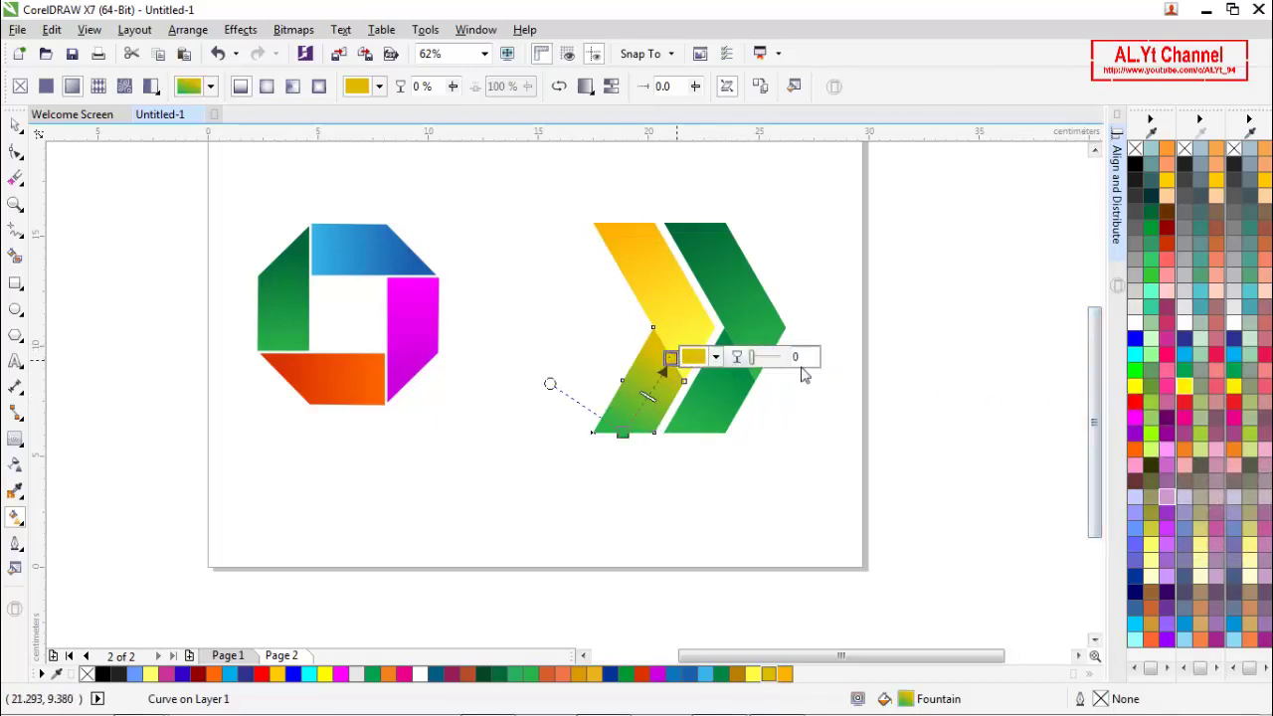
pyautogui.click(1135, 393)
pyautogui.click(1188, 449)
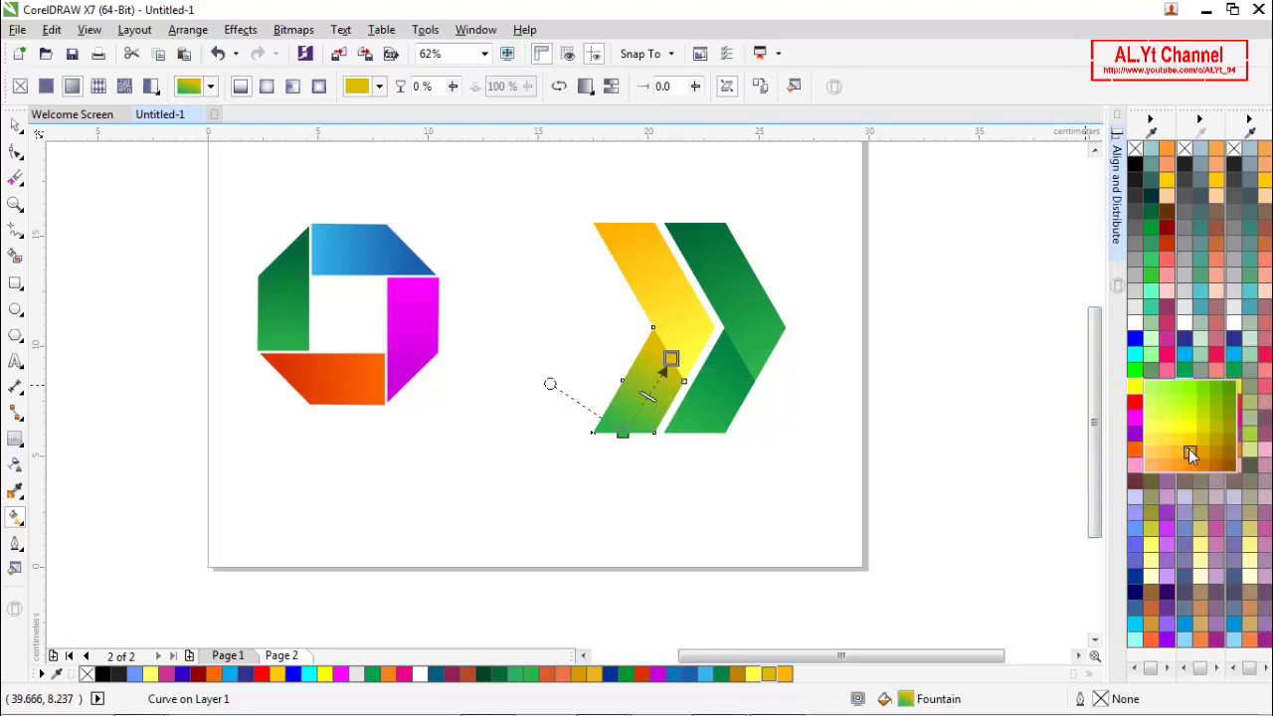
pyautogui.click(629, 422)
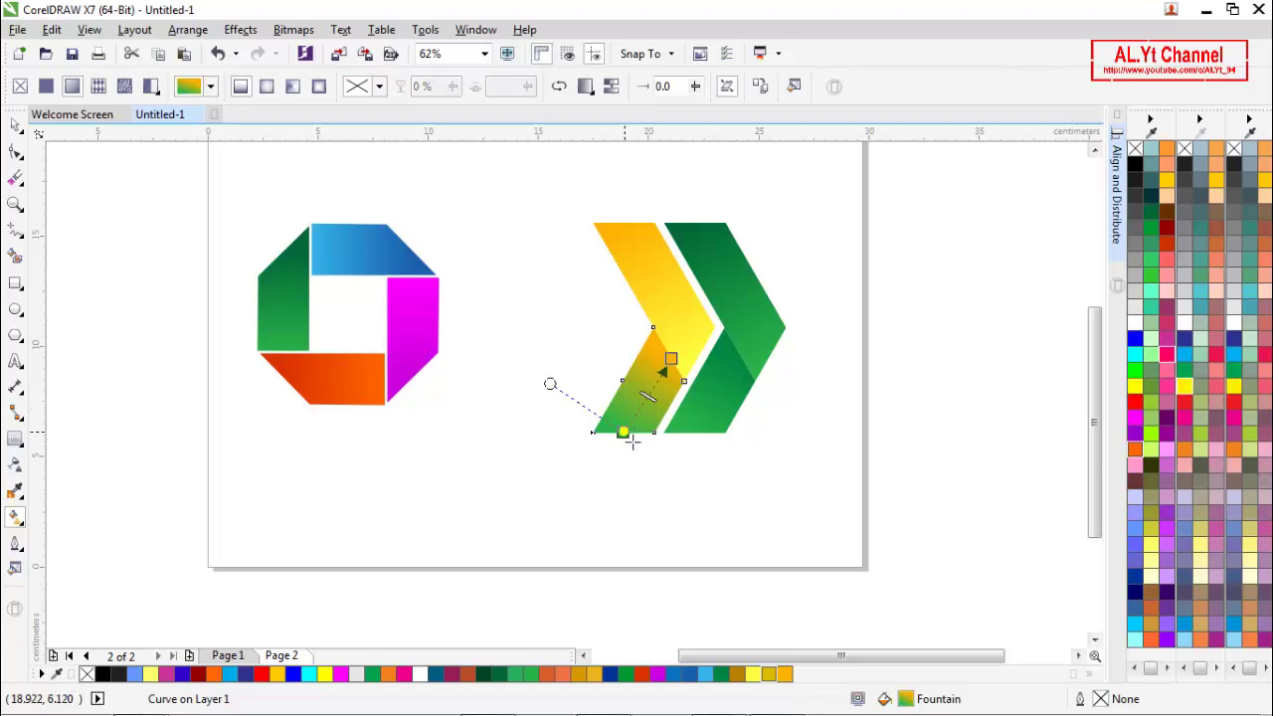
pyautogui.click(624, 434)
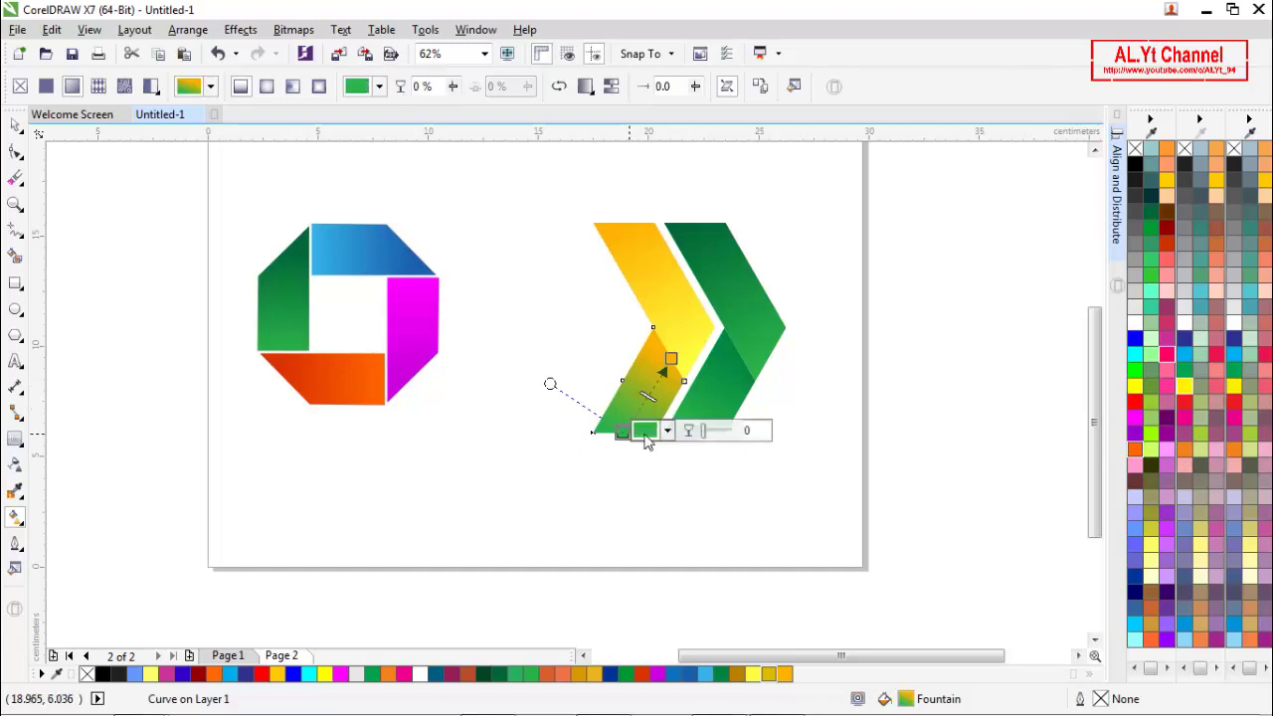
pyautogui.click(1140, 388)
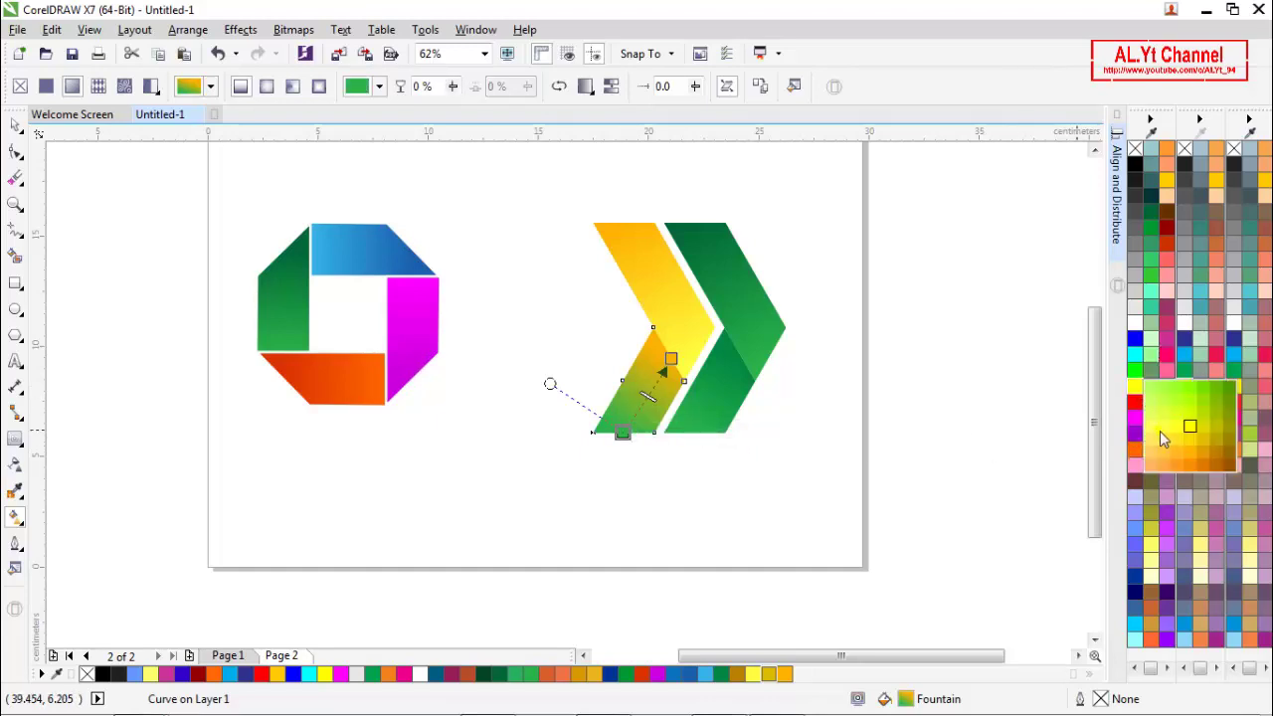
pyautogui.click(1164, 427)
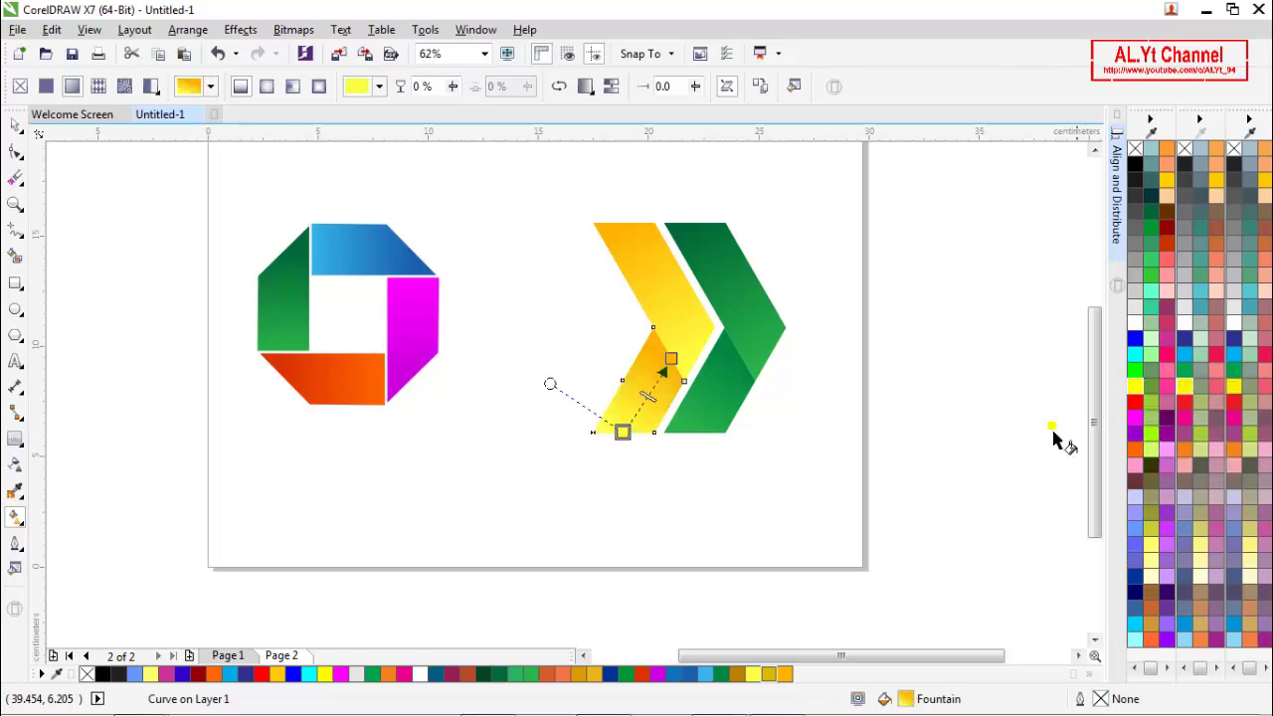
# - Try grouping the yellow and green chevrons together, and undo that grouping
pyautogui.click(15, 125)
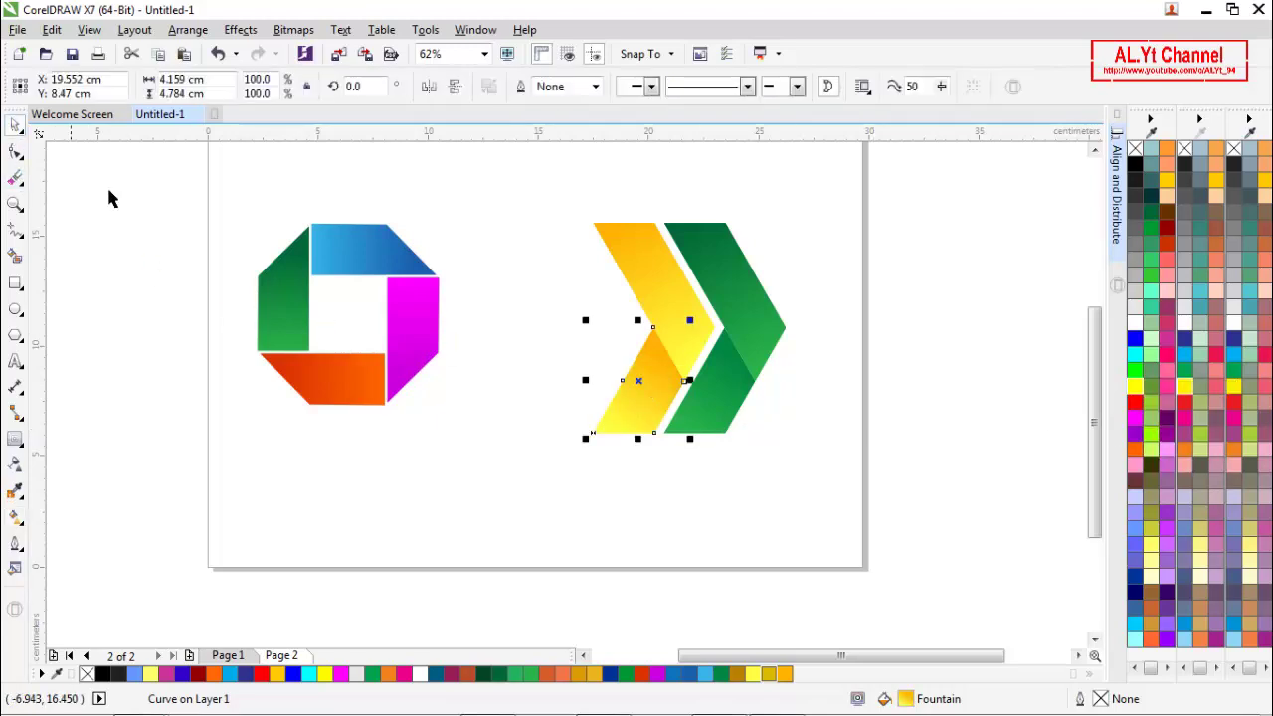
pyautogui.click(454, 447)
pyautogui.moveTo(603, 305); pyautogui.dragTo(833, 497)
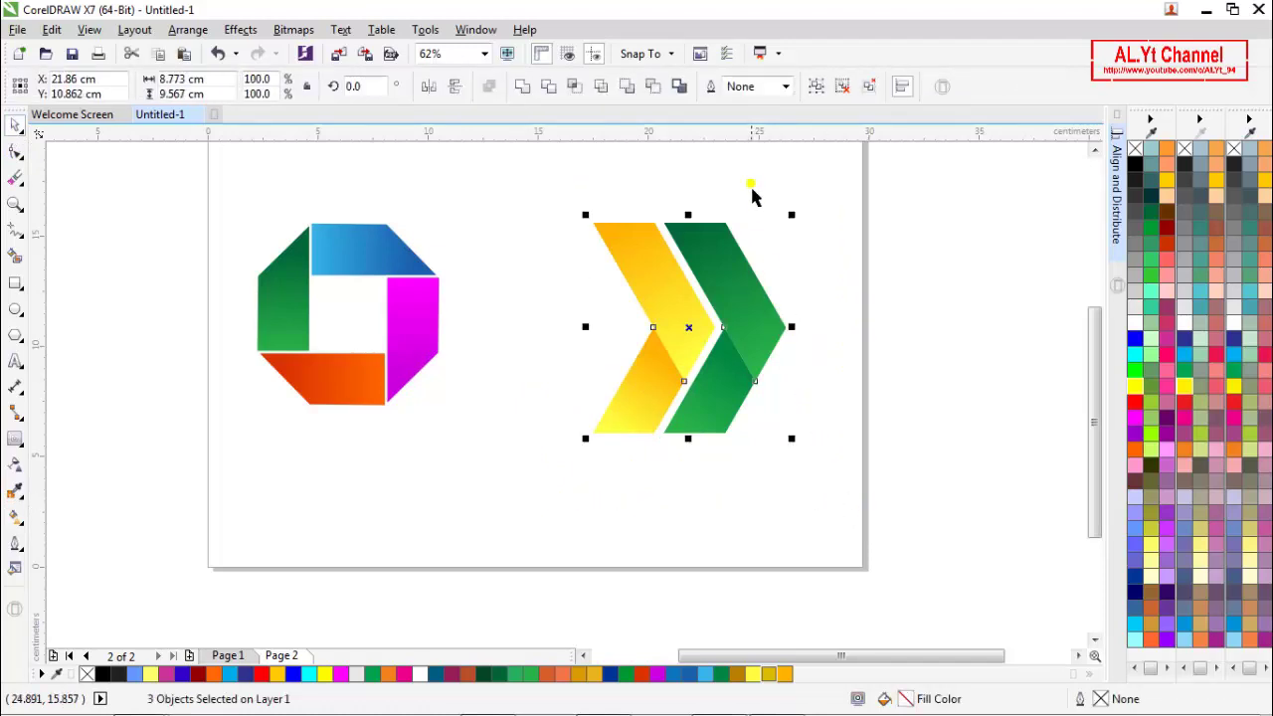
pyautogui.click(816, 86)
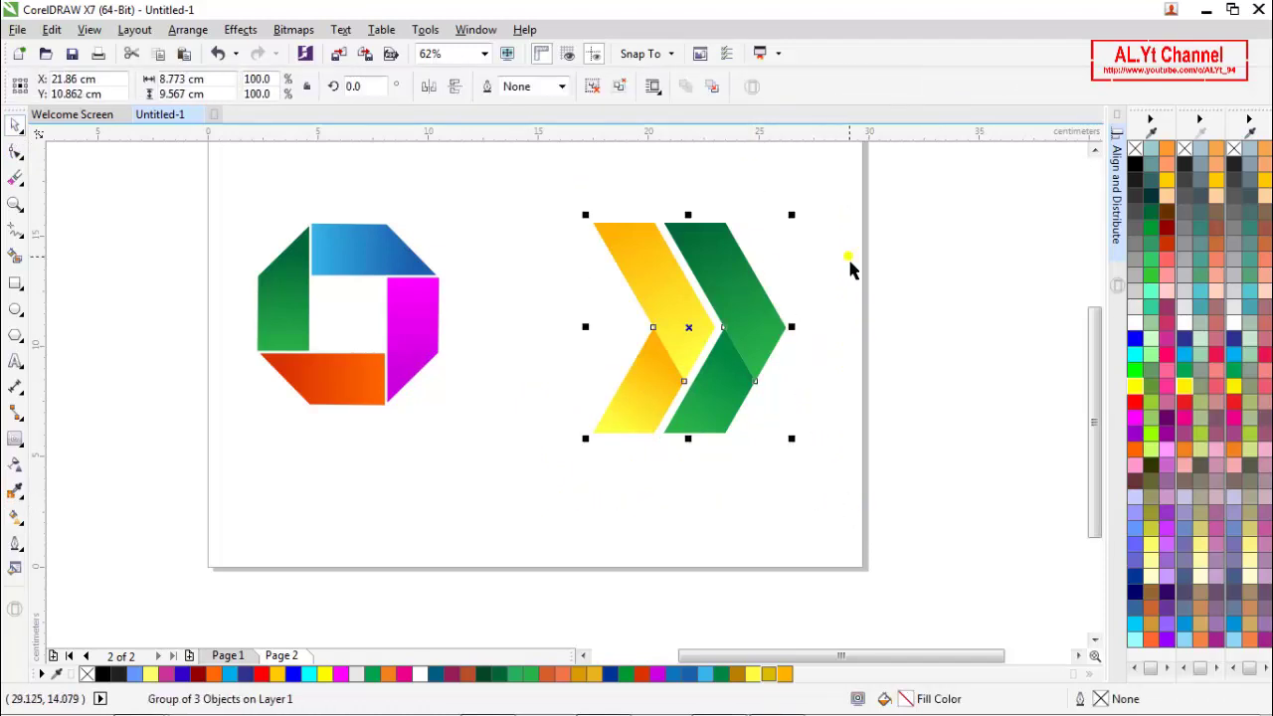
pyautogui.hotkey('ctrl', 'z')
pyautogui.press('Escape')
# - Select both yellow chevron pieces and shift them about 0.18 cm right to narrow the gap to the green chevron
pyautogui.moveTo(541, 181); pyautogui.dragTo(726, 497)
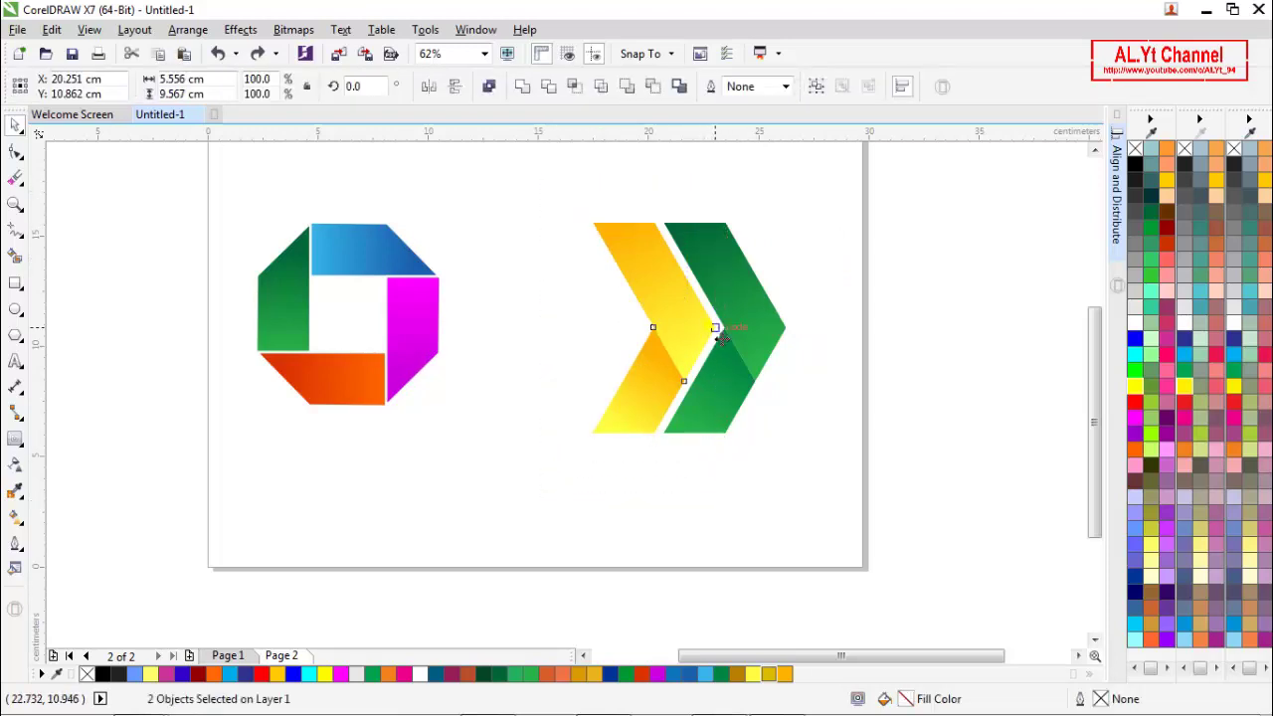
pyautogui.scroll(4, 720, 334)
pyautogui.moveTo(732, 347); pyautogui.dragTo(748, 345)
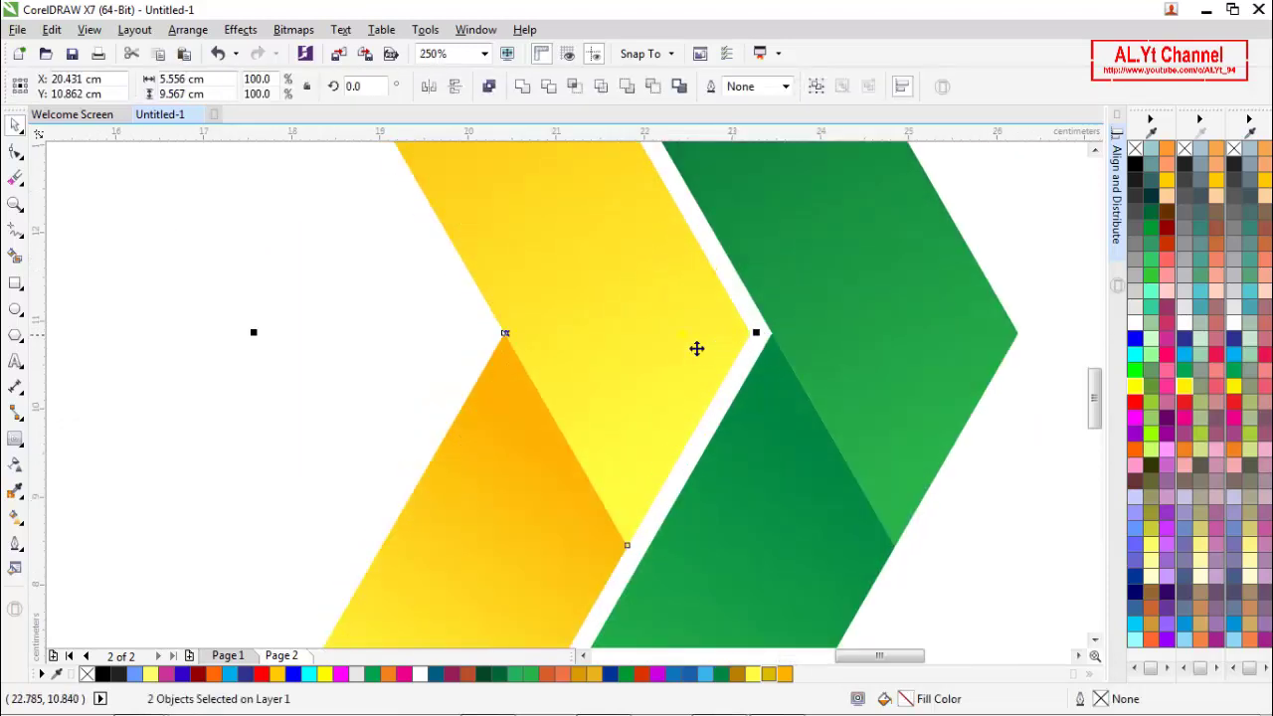
# - Select all the yellow and green chevron pieces and group them into one object
pyautogui.scroll(-4, 696, 347)
pyautogui.click(812, 361)
pyautogui.scroll(-2, 677, 342)
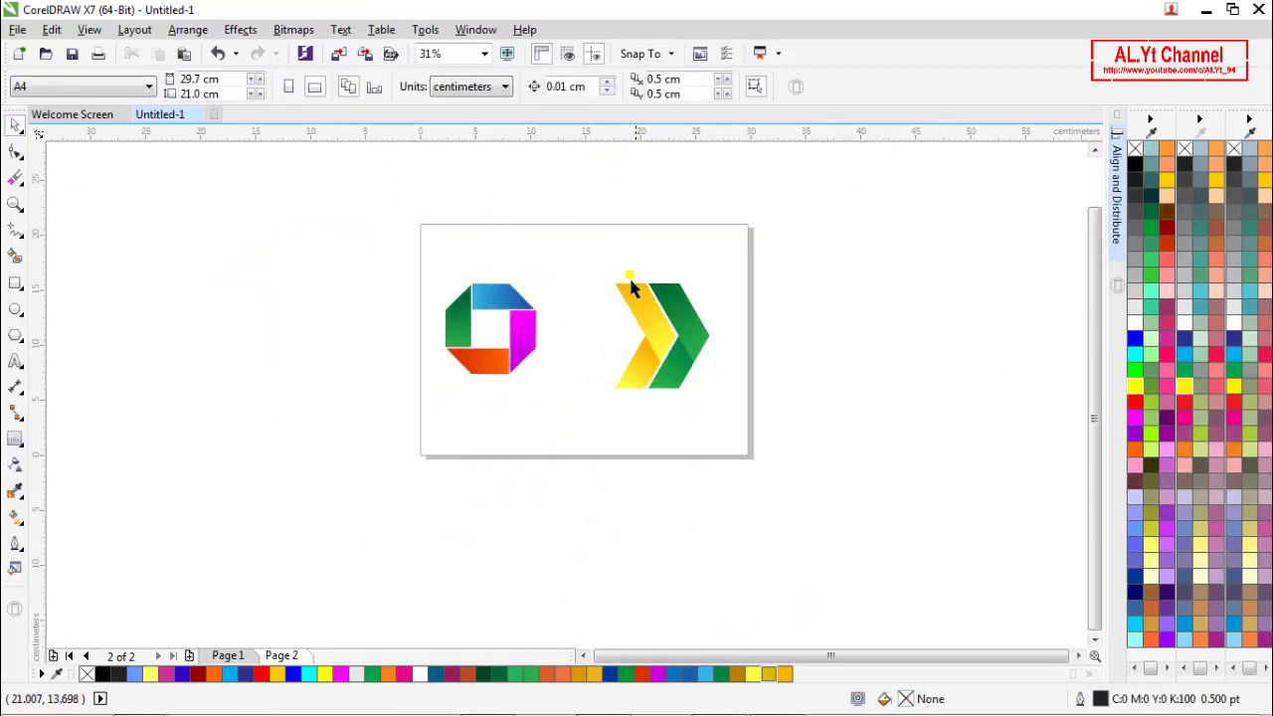
pyautogui.moveTo(618, 296); pyautogui.dragTo(747, 471)
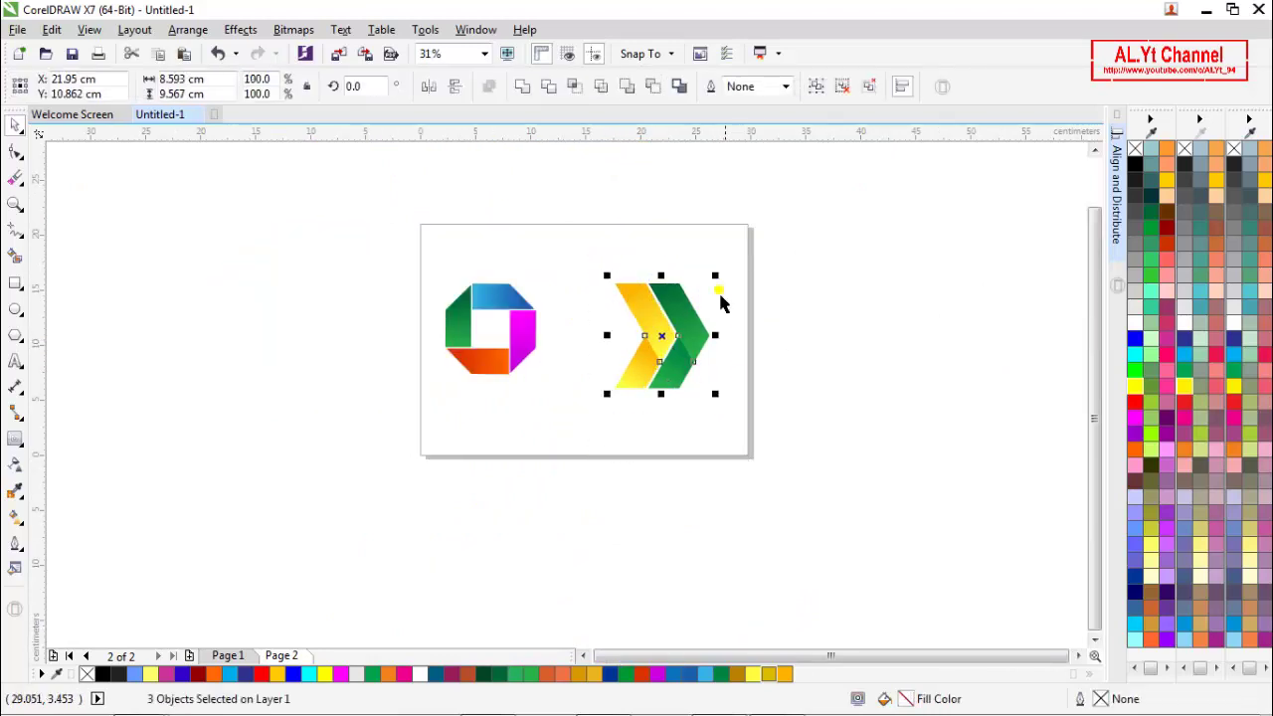
pyautogui.click(816, 87)
# - Bring both logos towards the middle of the page, placing the chevron group just right of the octagon
pyautogui.moveTo(687, 336); pyautogui.dragTo(617, 335)
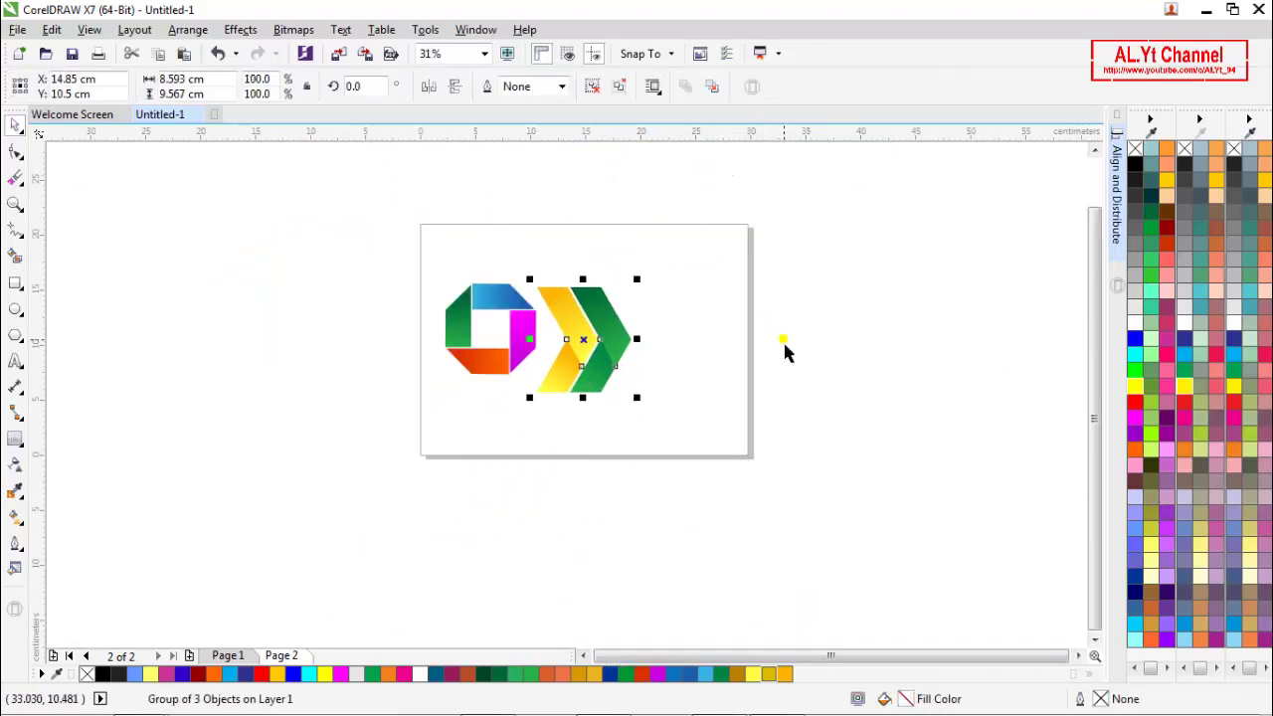
pyautogui.click(785, 349)
pyautogui.moveTo(532, 355); pyautogui.dragTo(680, 360)
pyautogui.click(713, 378)
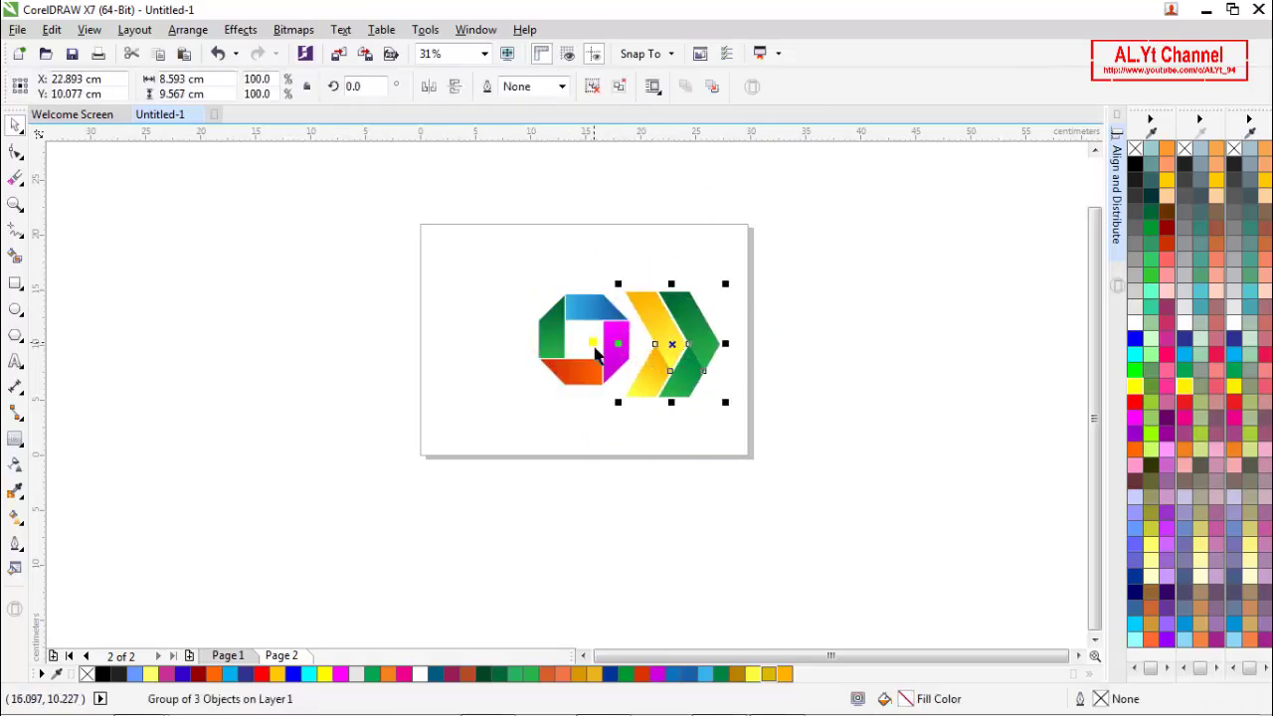
pyautogui.scroll(2, 595, 354)
pyautogui.click(648, 315)
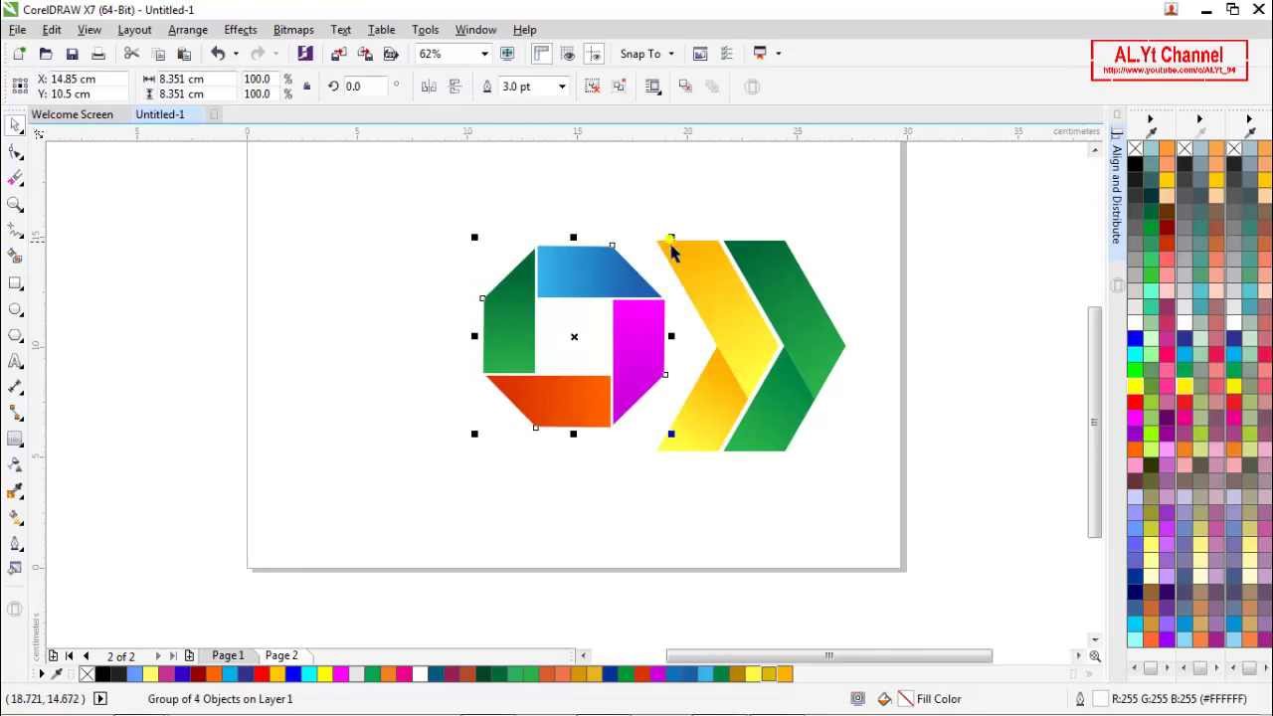
pyautogui.moveTo(638, 308); pyautogui.dragTo(583, 308)
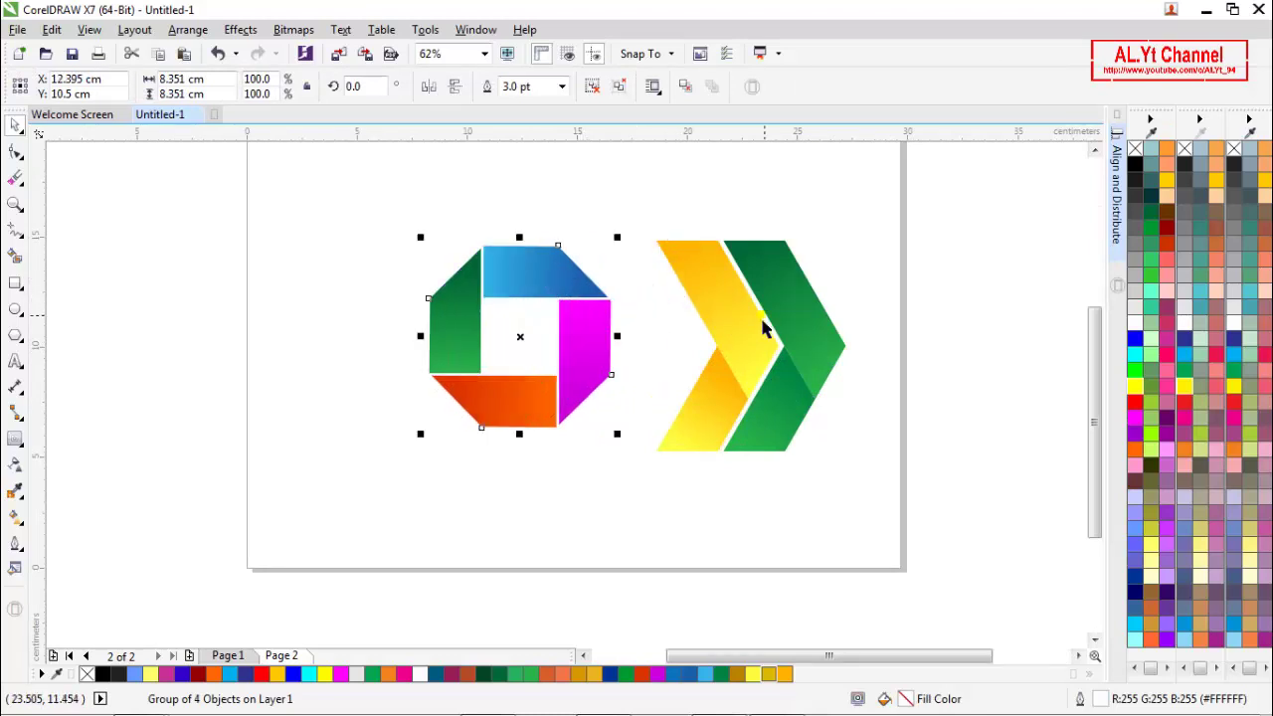
# - Scale the chevron group to about 80% and move it and the octagon closer together
pyautogui.click(753, 328)
pyautogui.moveTo(854, 239); pyautogui.dragTo(832, 260)
pyautogui.moveTo(792, 361); pyautogui.dragTo(738, 318)
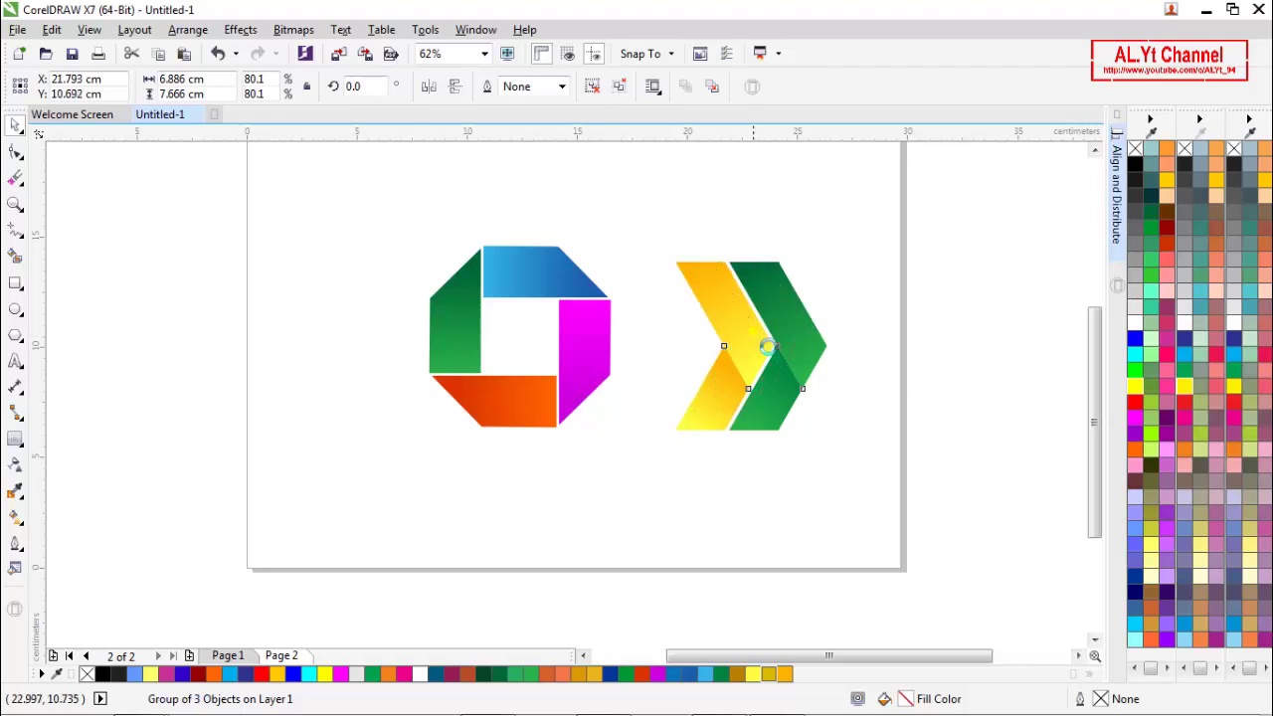
pyautogui.moveTo(567, 344); pyautogui.dragTo(594, 401)
pyautogui.click(623, 450)
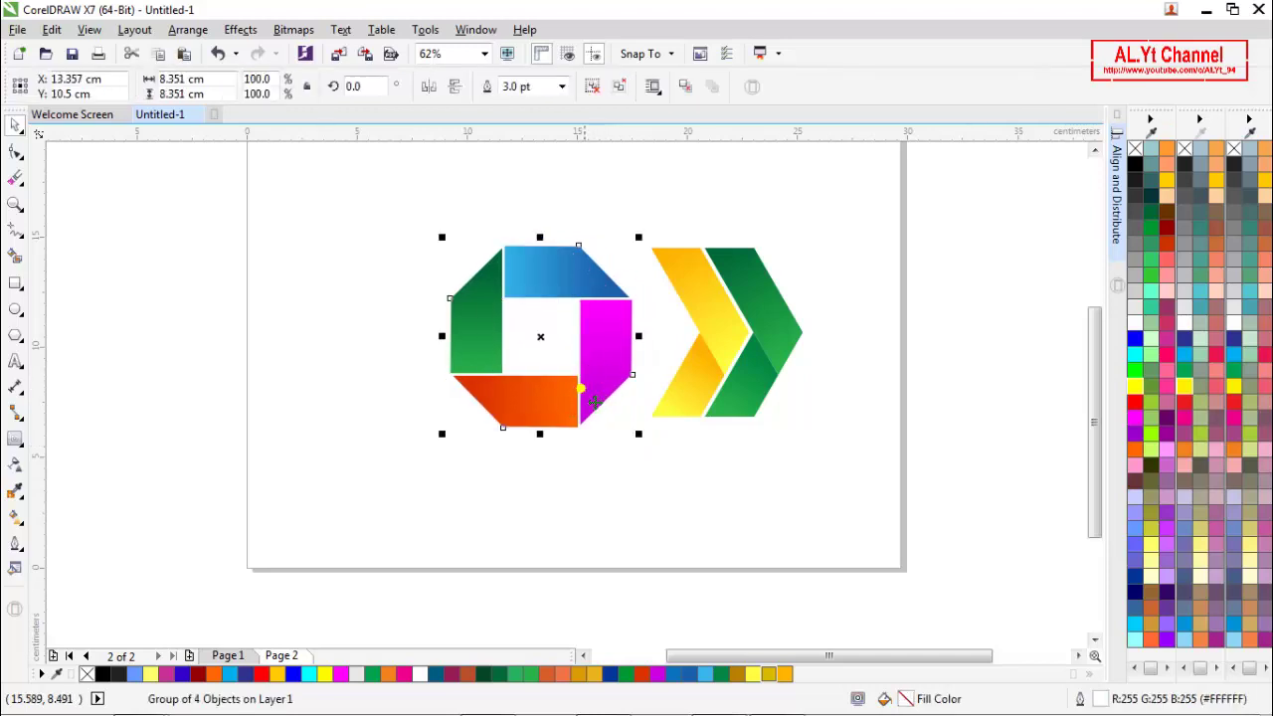
# - Overlay the chevron group on the octagon and enlarge it to about 85.5%, matching the octagon's height
pyautogui.click(712, 392)
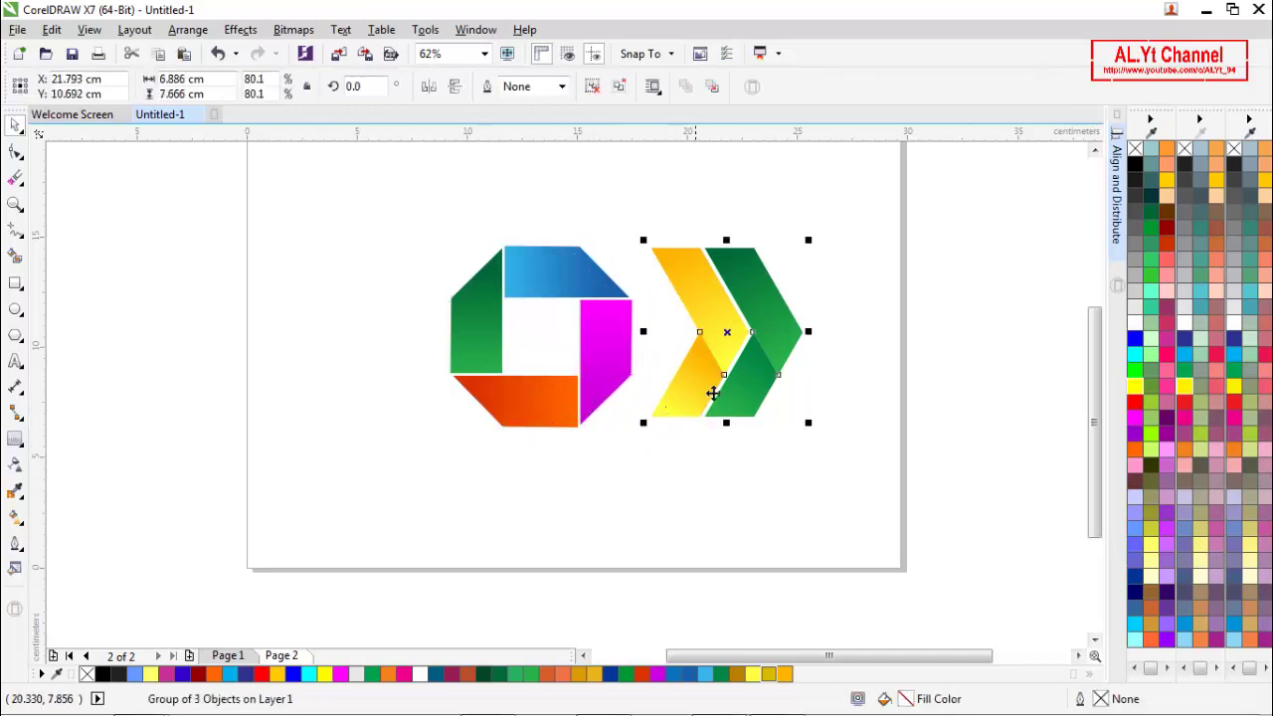
pyautogui.moveTo(738, 352); pyautogui.dragTo(566, 364)
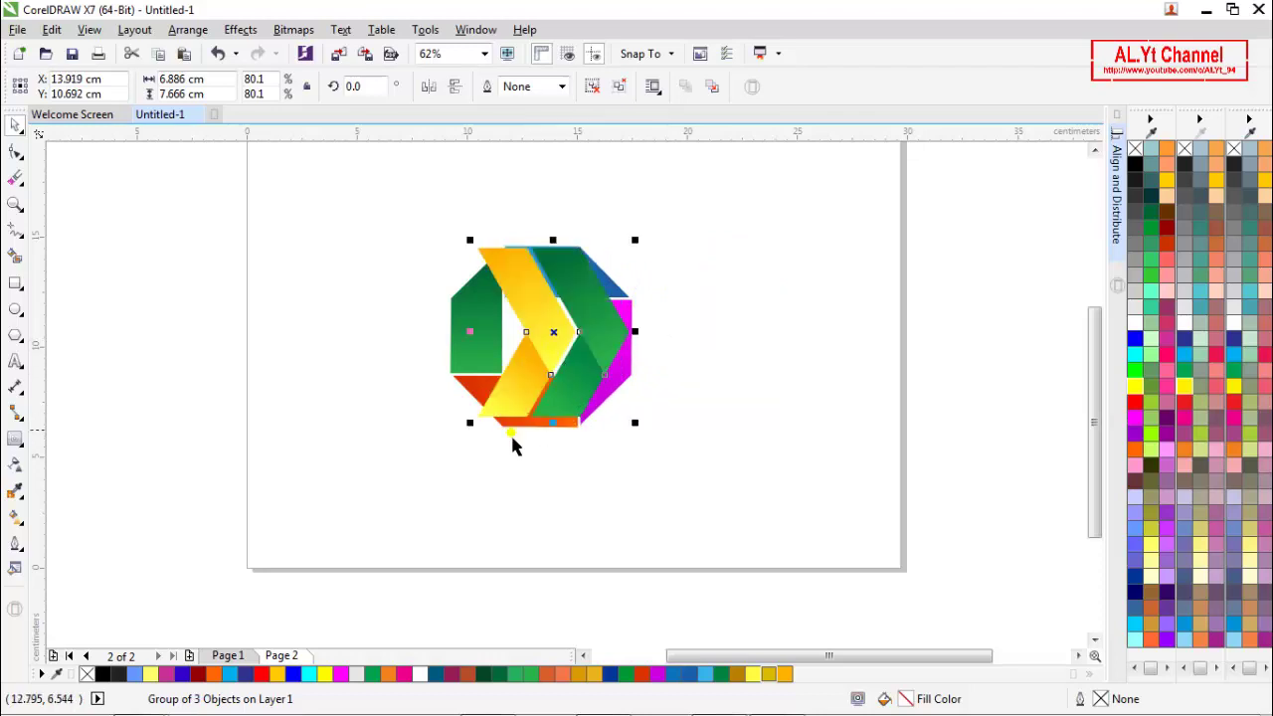
pyautogui.scroll(2, 513, 445)
pyautogui.moveTo(464, 425); pyautogui.dragTo(444, 443)
pyautogui.scroll(-2, 551, 444)
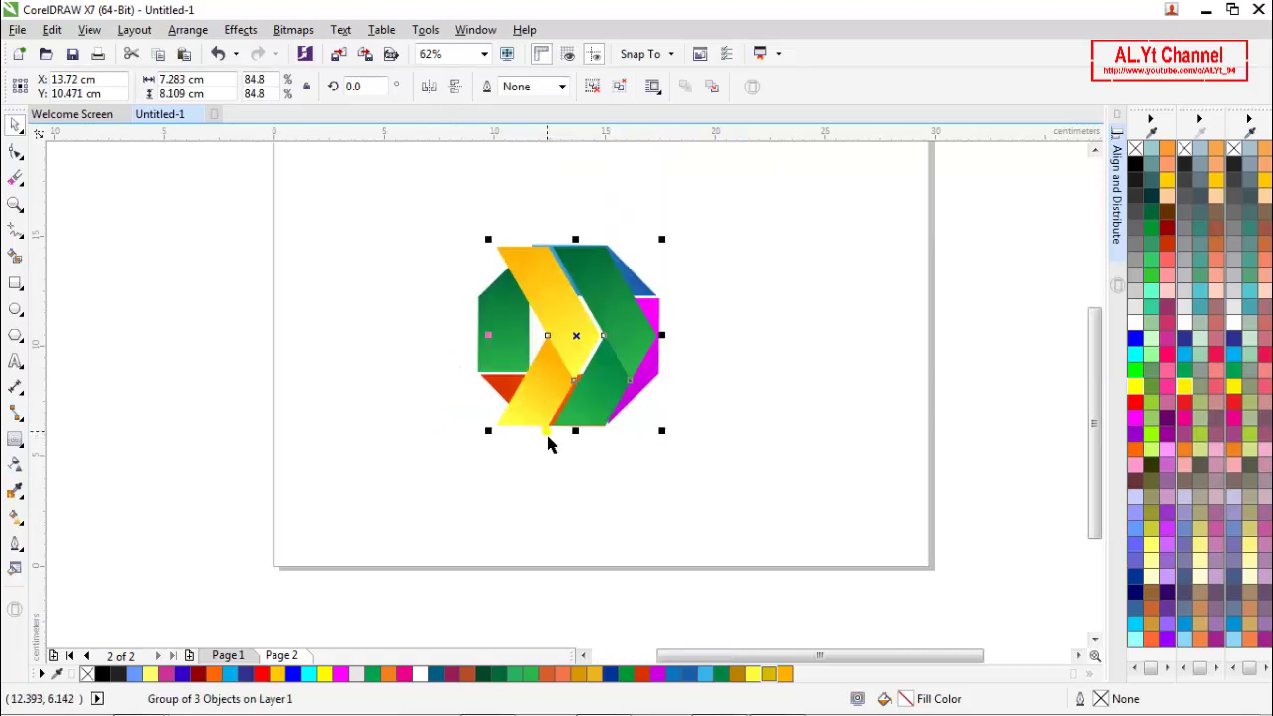
pyautogui.scroll(4, 568, 271)
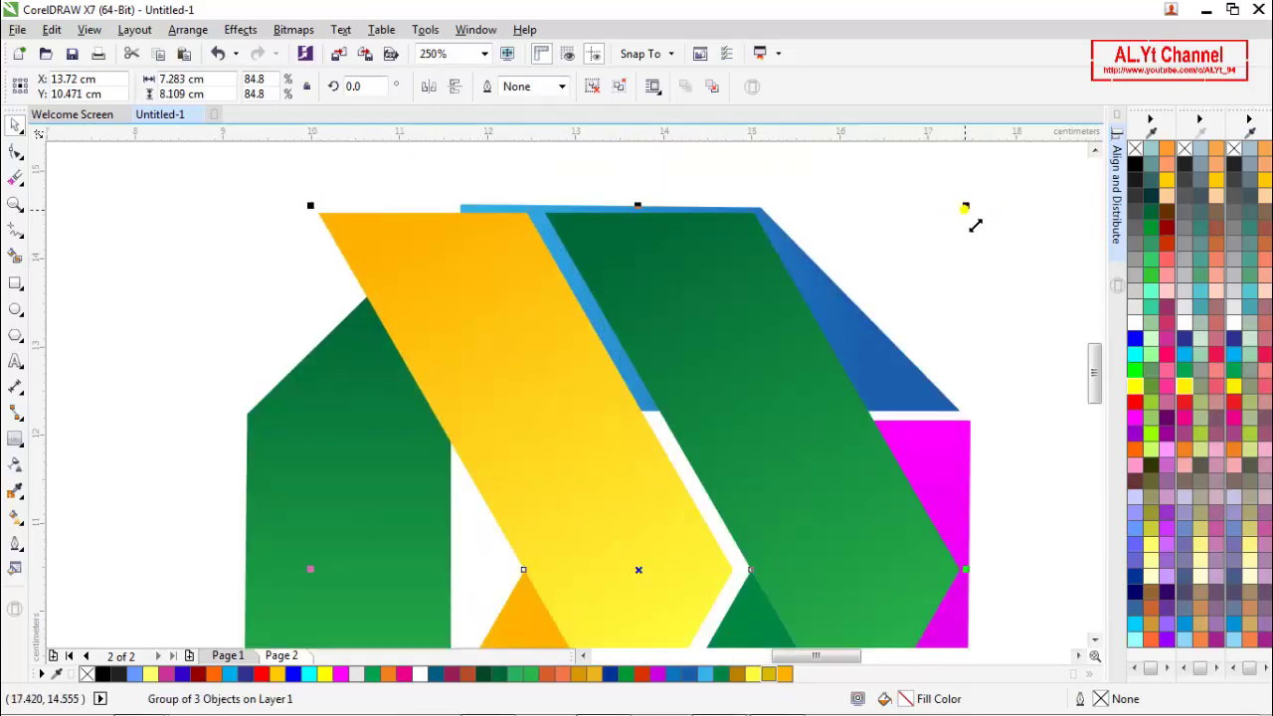
pyautogui.moveTo(975, 226); pyautogui.dragTo(978, 219)
pyautogui.scroll(-1, 637, 244)
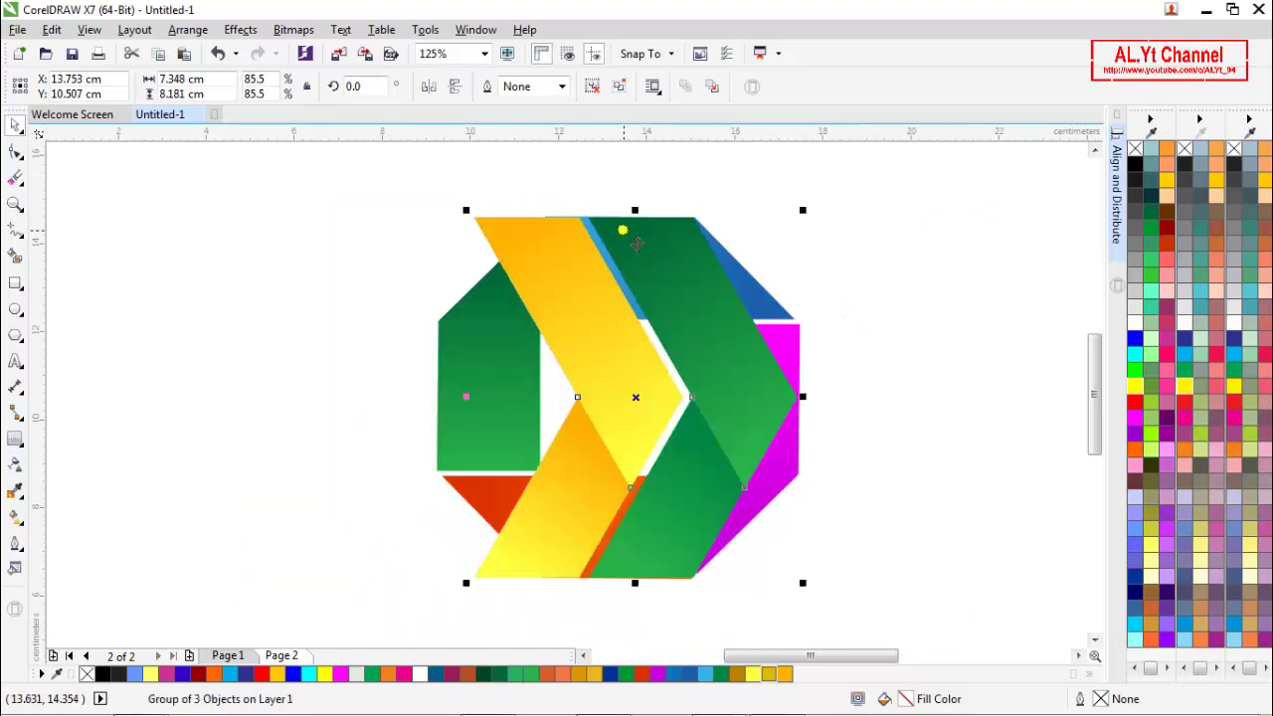
# - Move the chevron group off the octagon to its right side, keeping their upper and lower edges level
pyautogui.scroll(-1, 637, 243)
pyautogui.moveTo(705, 331); pyautogui.dragTo(847, 338)
pyautogui.click(582, 331)
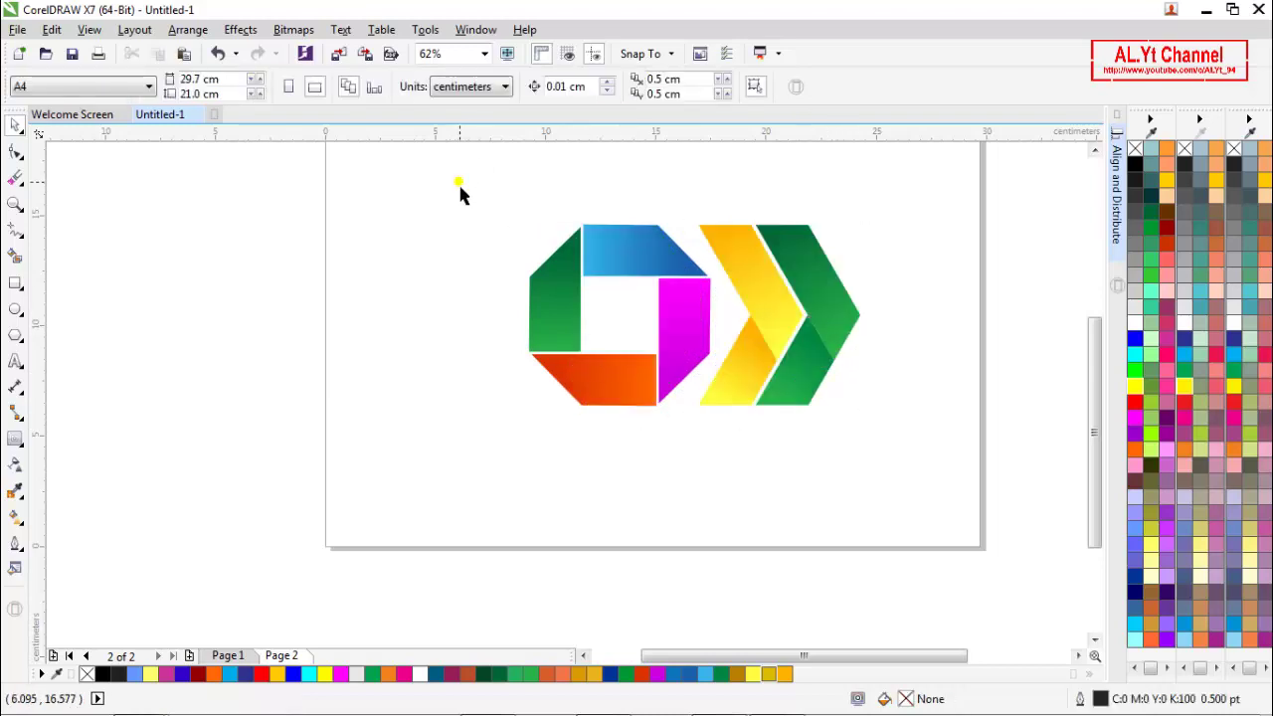
# - Group the octagon with the chevrons and centre the group on the page
pyautogui.moveTo(459, 190); pyautogui.dragTo(866, 379)
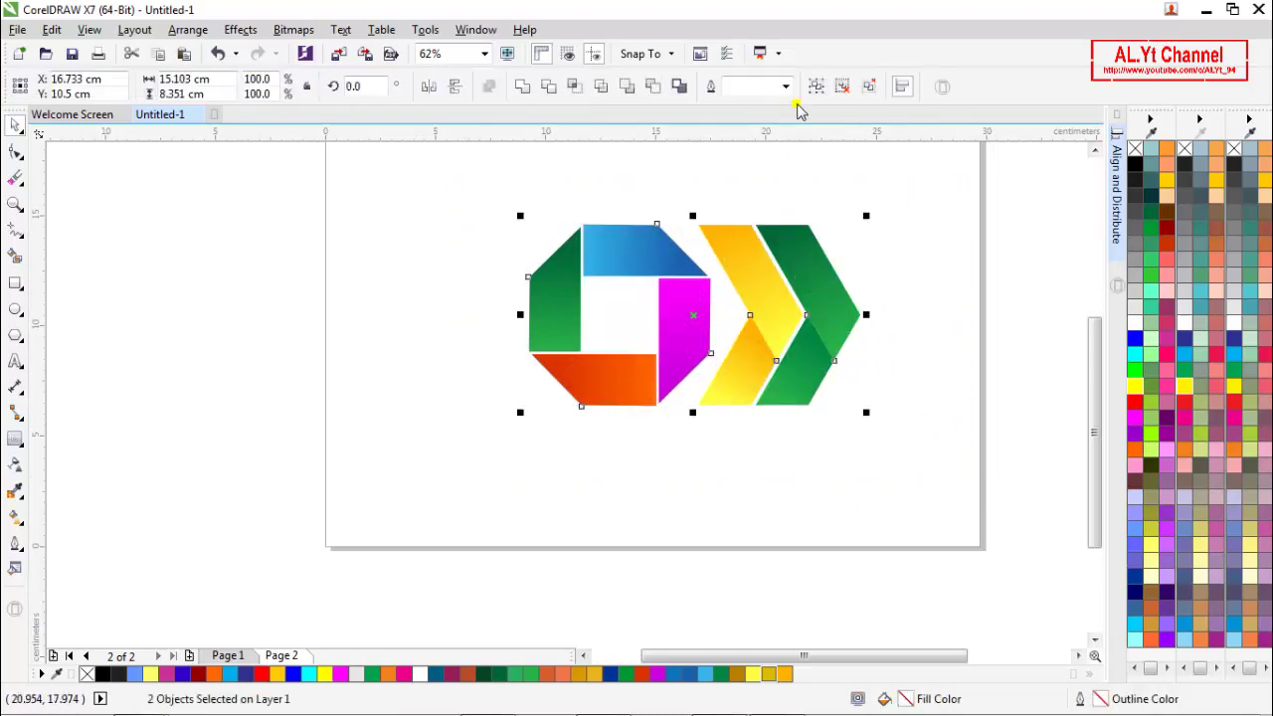
pyautogui.click(815, 85)
pyautogui.press('p')
pyautogui.press('Escape')
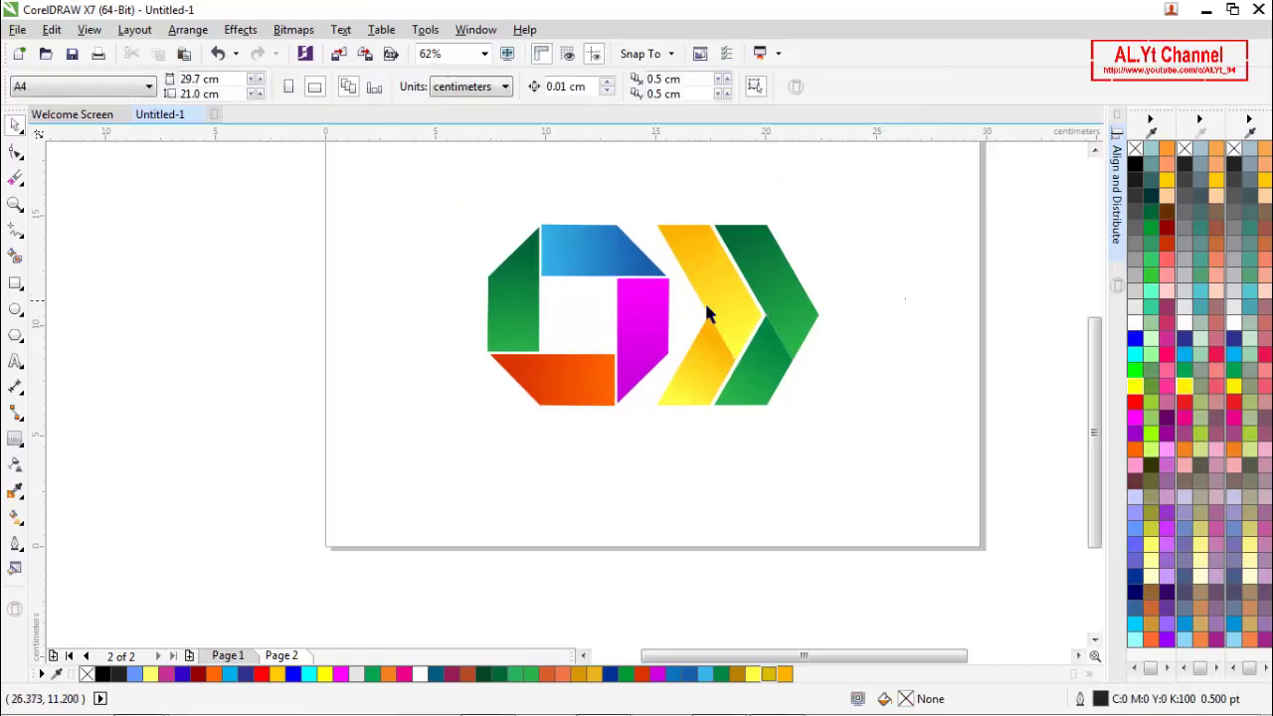
# - Draw a flat ellipse about 5.08 × 0.49 cm just below the octagon and fill it black
pyautogui.scroll(-1, 559, 308)
pyautogui.press('z')
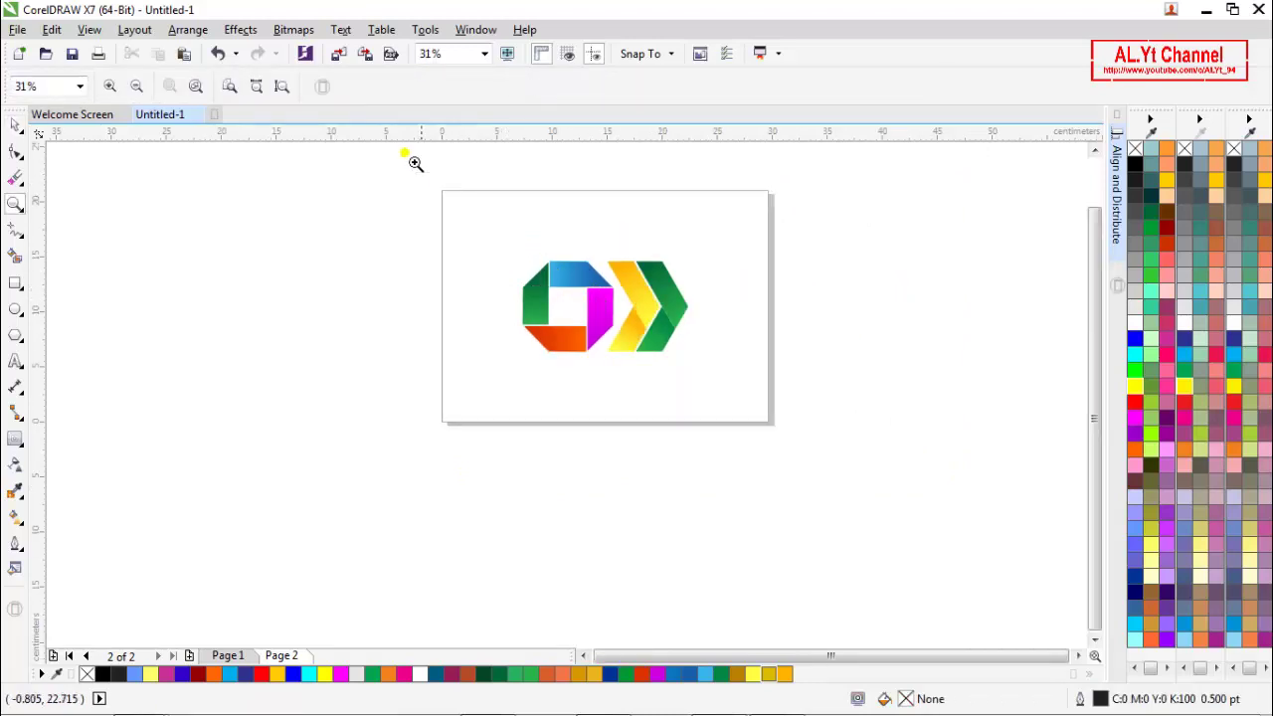
pyautogui.click(324, 89)
pyautogui.press('space')
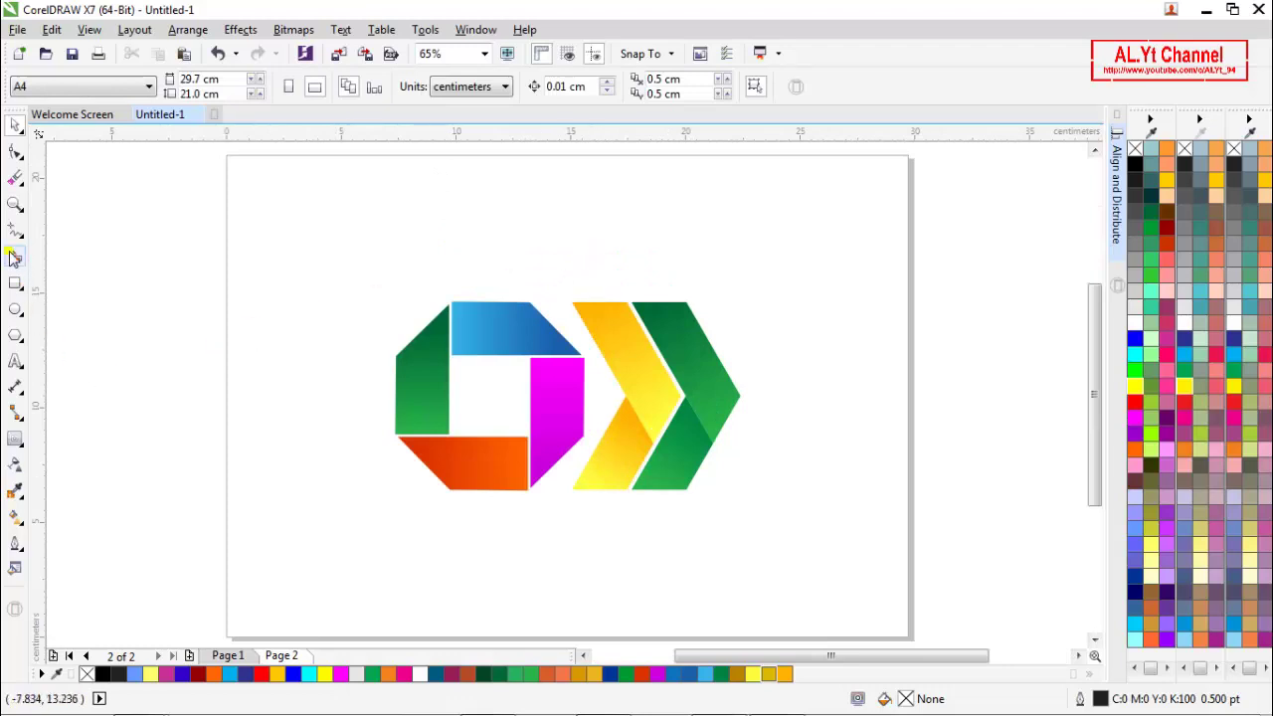
pyautogui.click(15, 309)
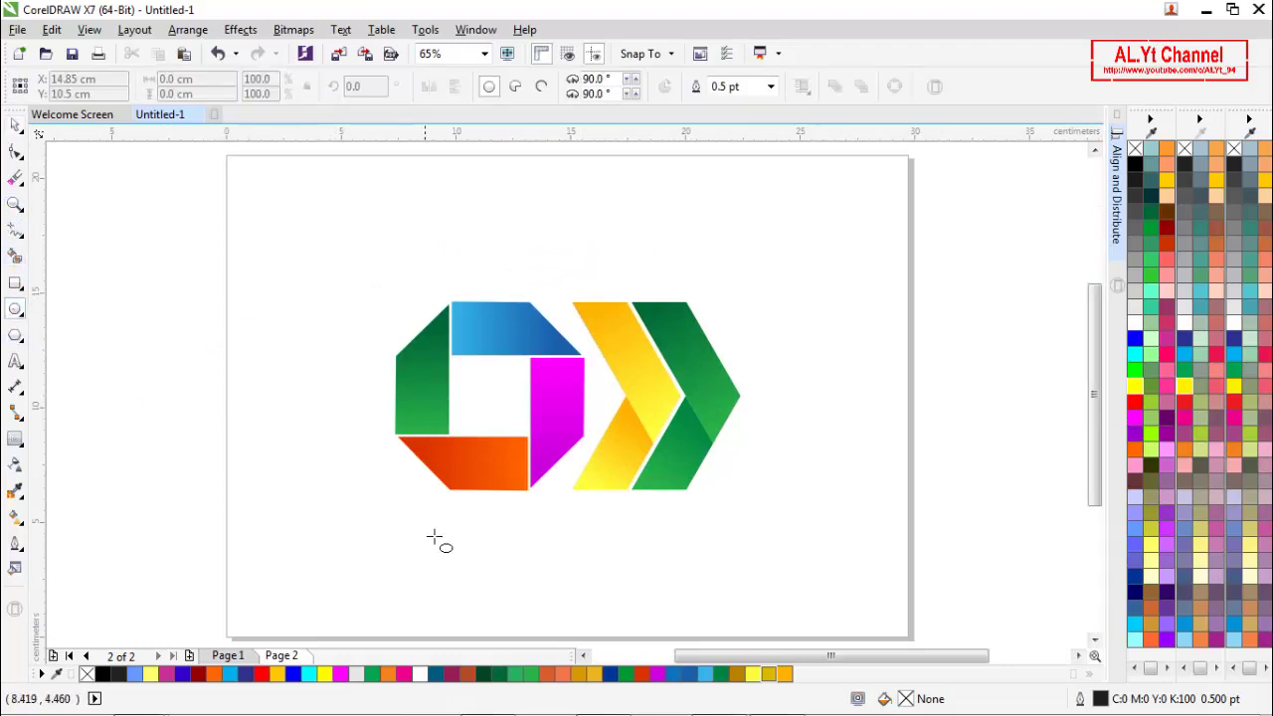
pyautogui.moveTo(426, 523); pyautogui.dragTo(510, 522)
pyautogui.press('space')
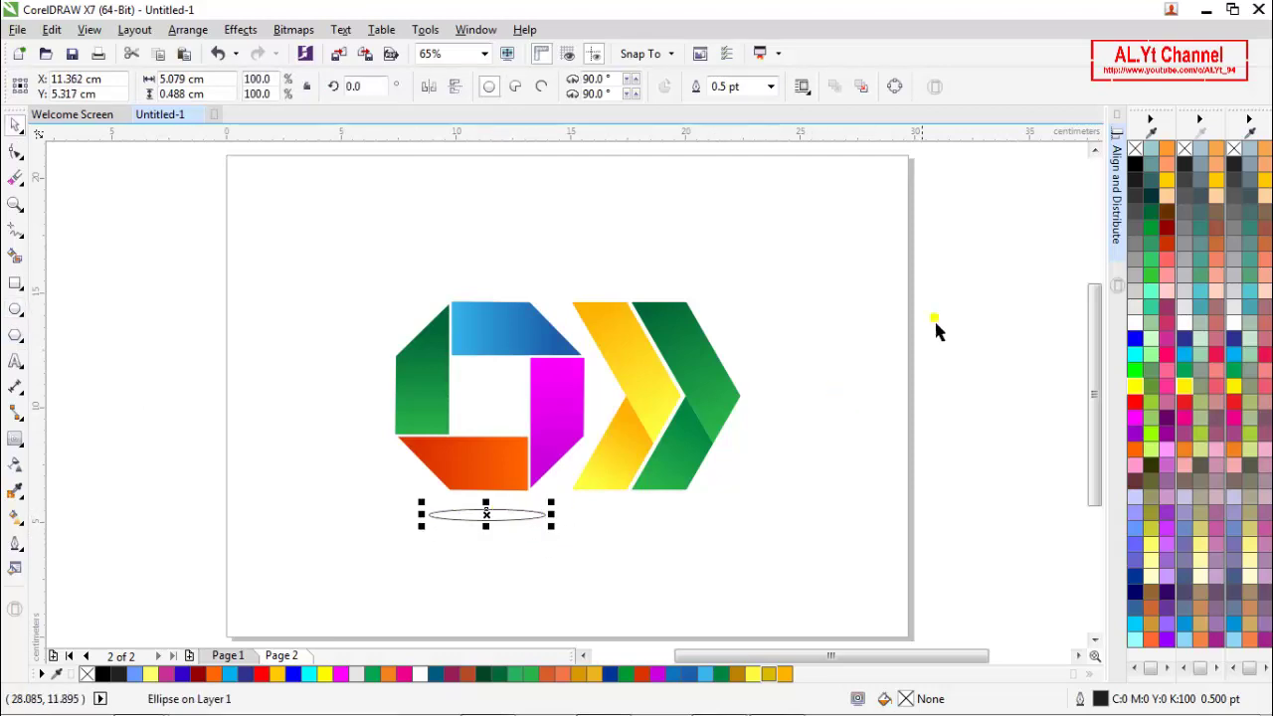
pyautogui.click(1135, 166)
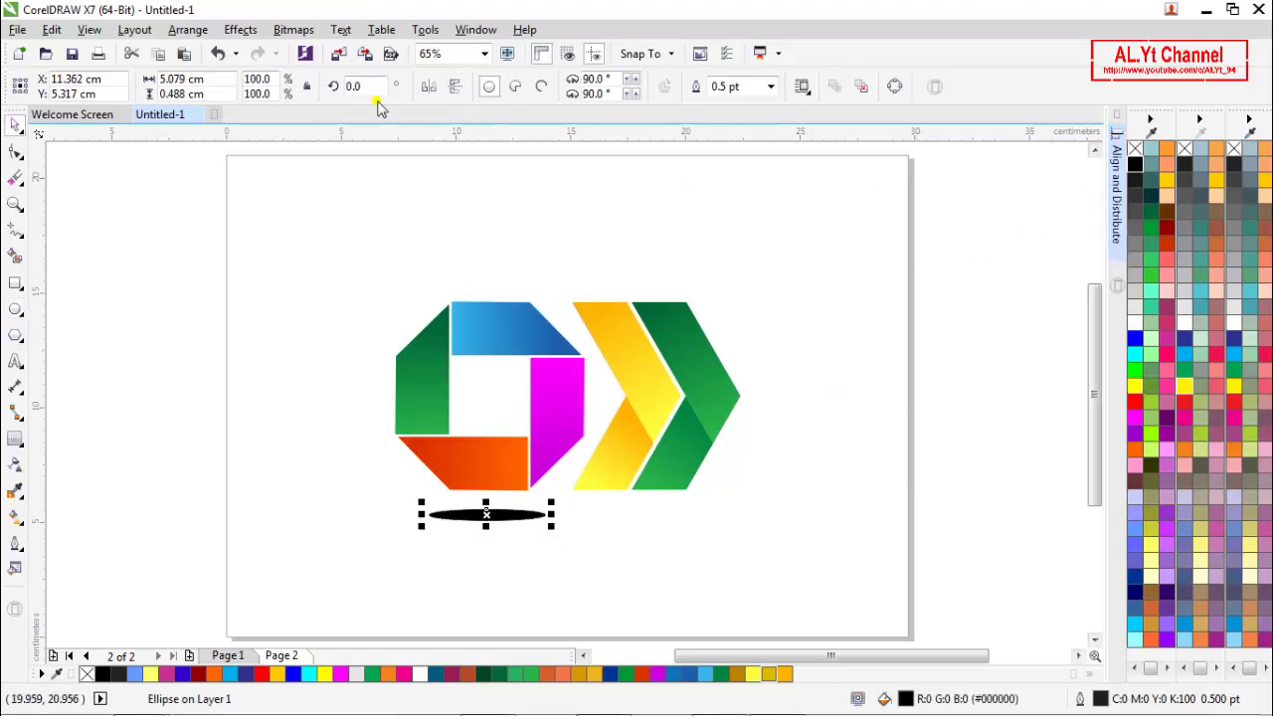
# - Convert the black ellipse to a 300 dpi RGB Color (24-bit) bitmap with anti-aliasing and a transparent background
pyautogui.click(290, 33)
pyautogui.click(299, 50)
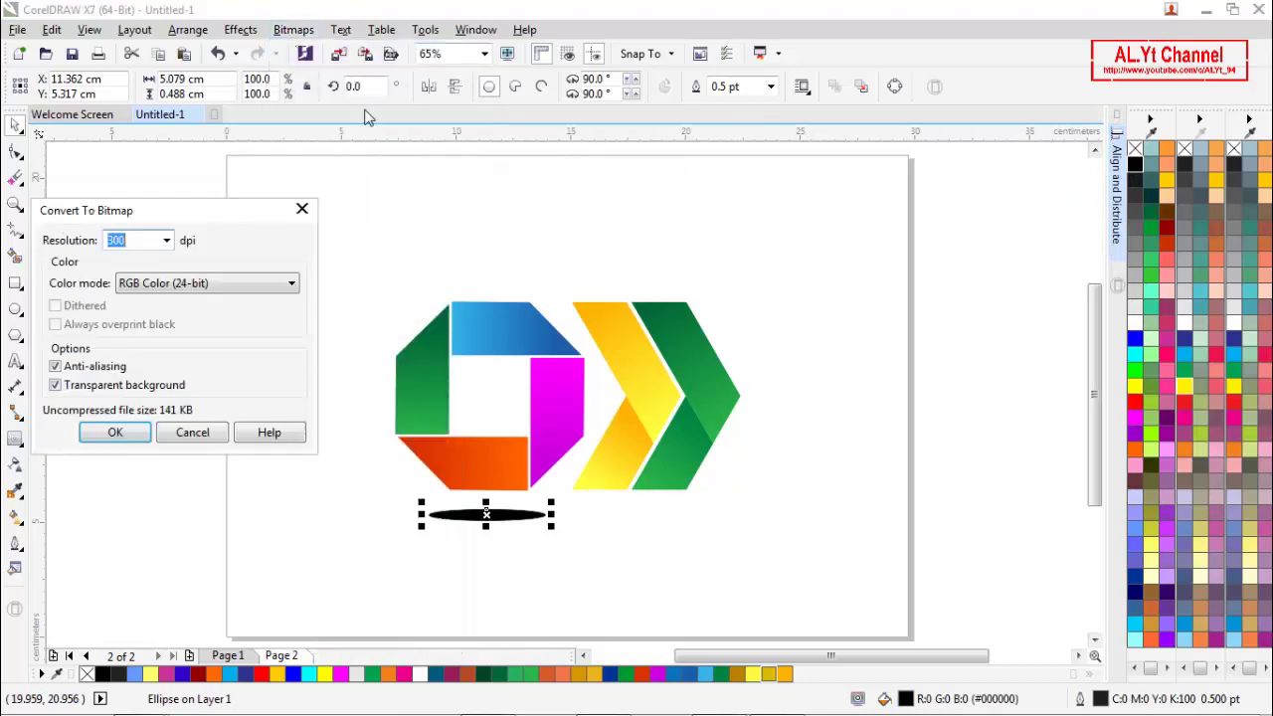
pyautogui.click(229, 289)
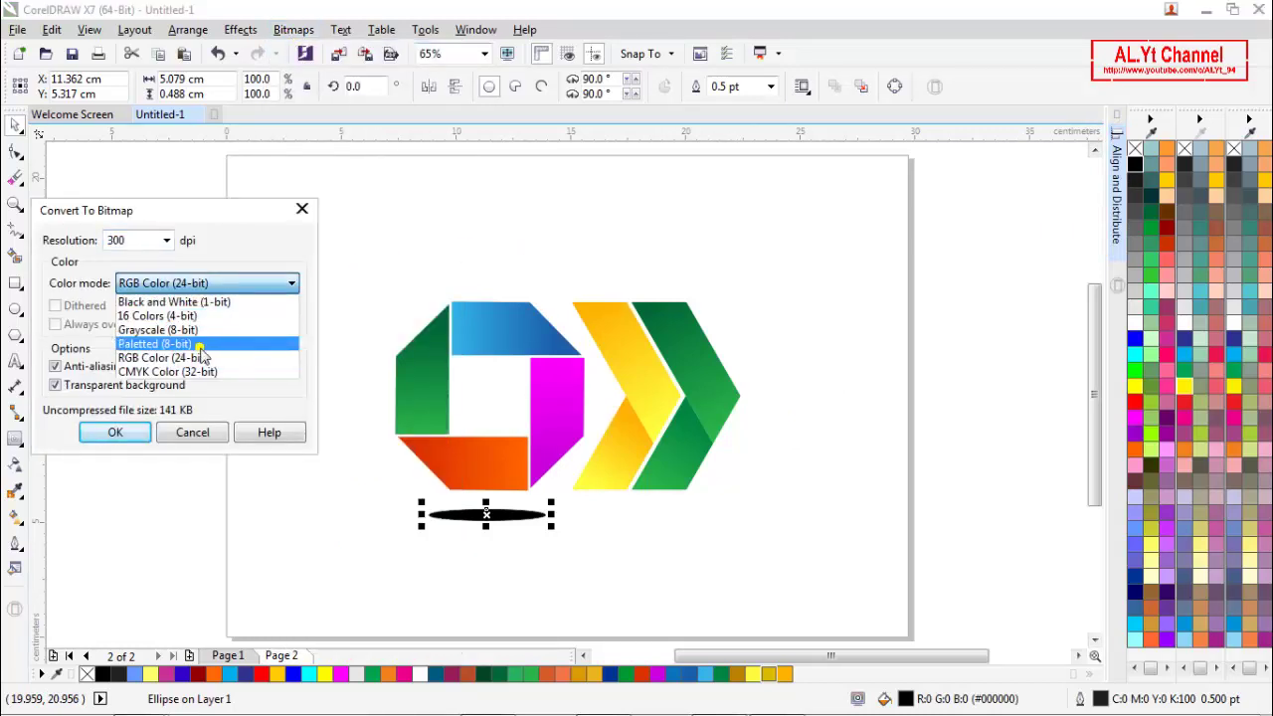
pyautogui.click(199, 343)
pyautogui.click(199, 285)
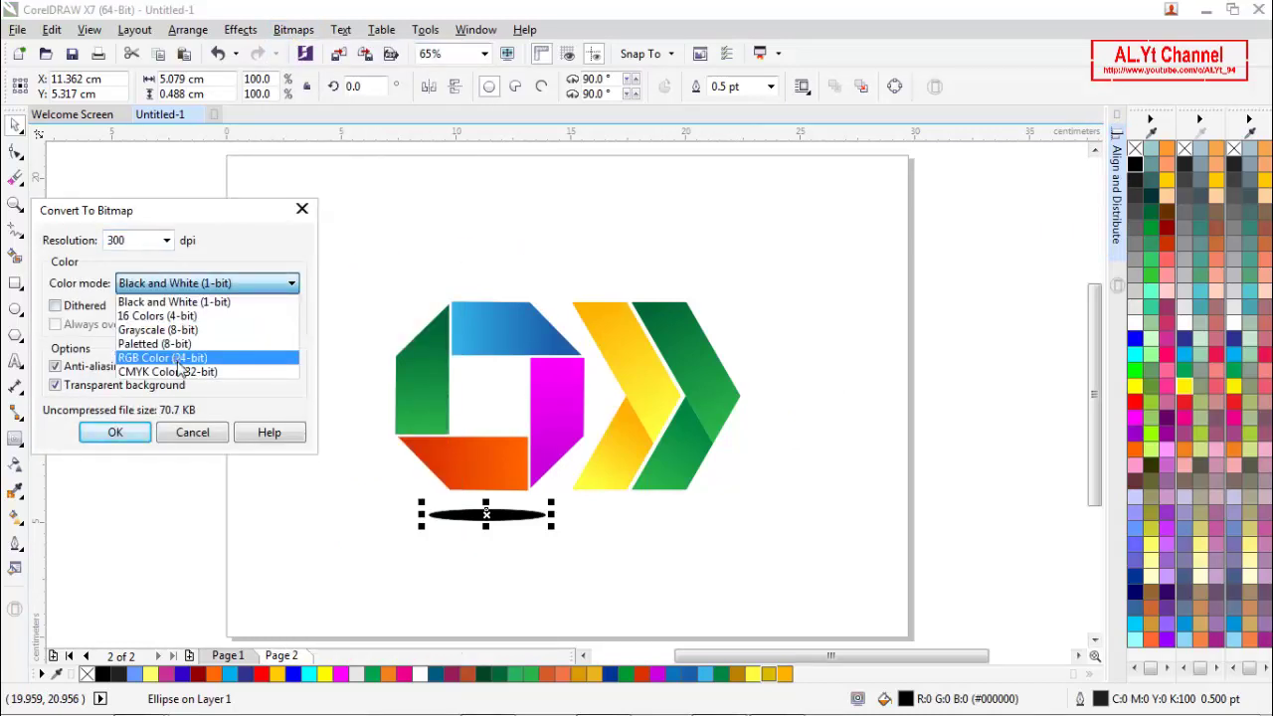
pyautogui.click(177, 357)
pyautogui.click(116, 432)
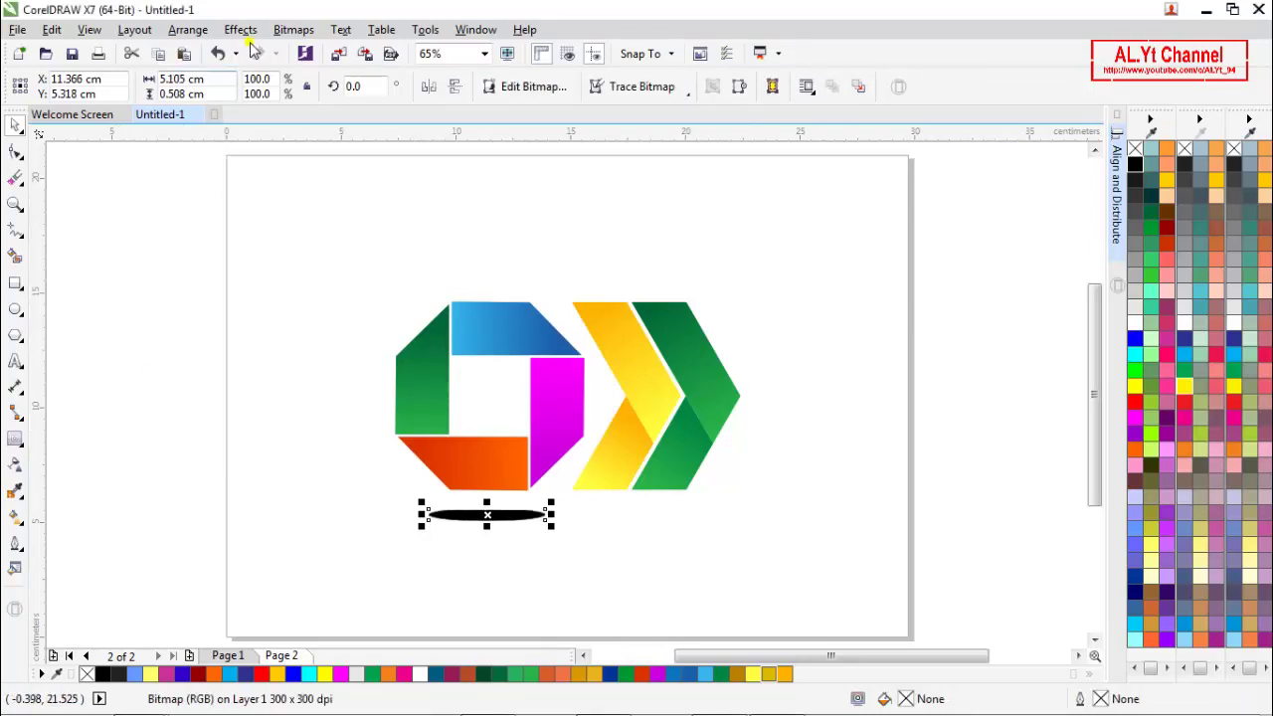
# - Apply a Gaussian Blur with a 30-pixel radius to the ellipse bitmap
pyautogui.click(294, 29)
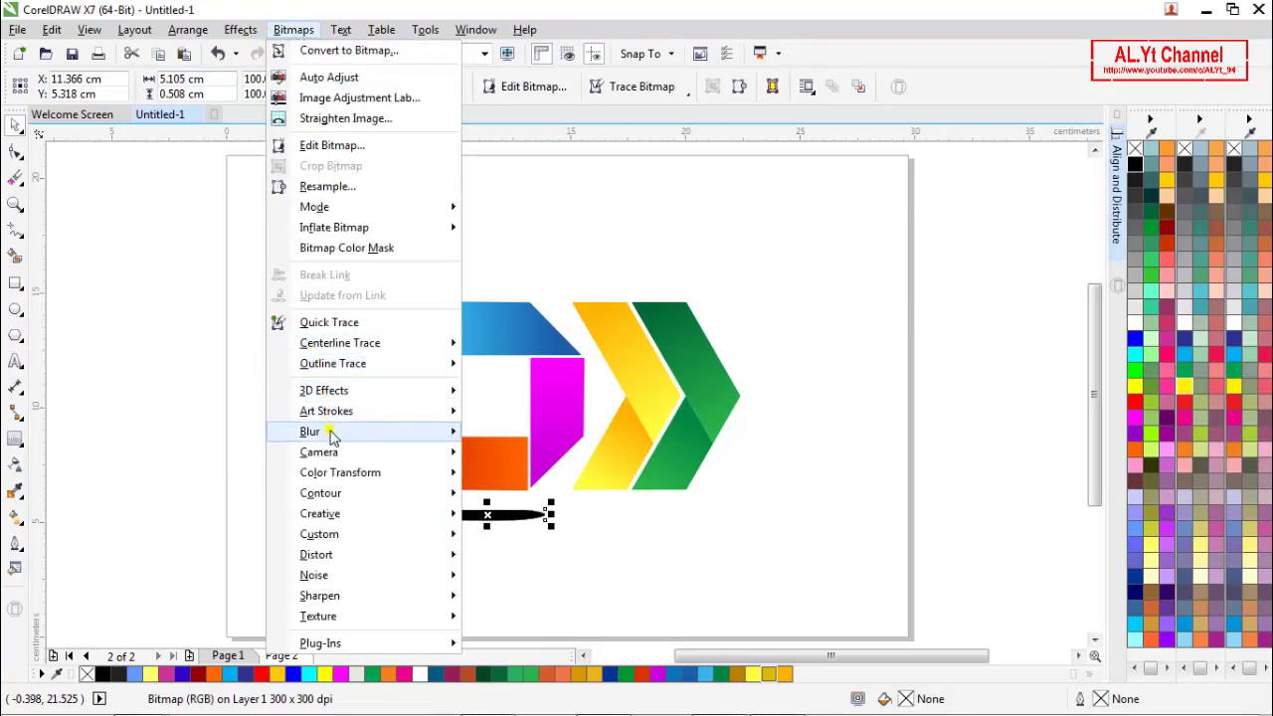
pyautogui.moveTo(332, 434)
pyautogui.click(520, 455)
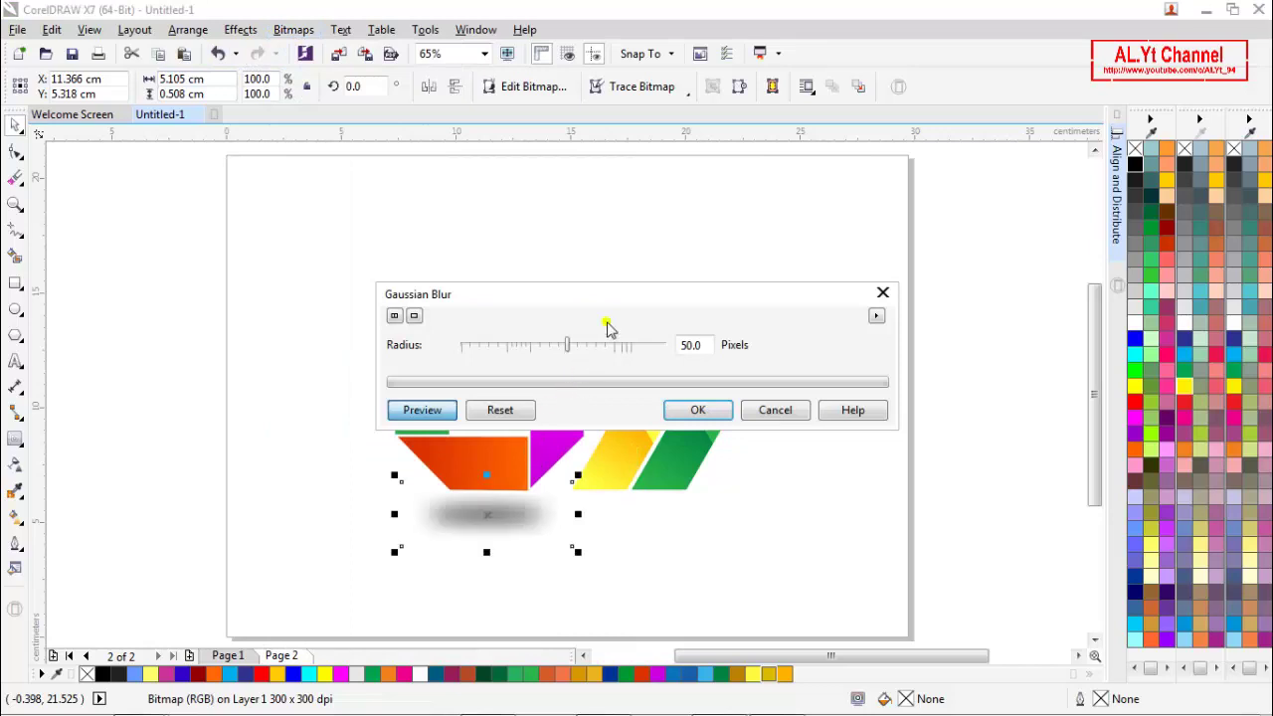
pyautogui.moveTo(622, 300); pyautogui.dragTo(625, 193)
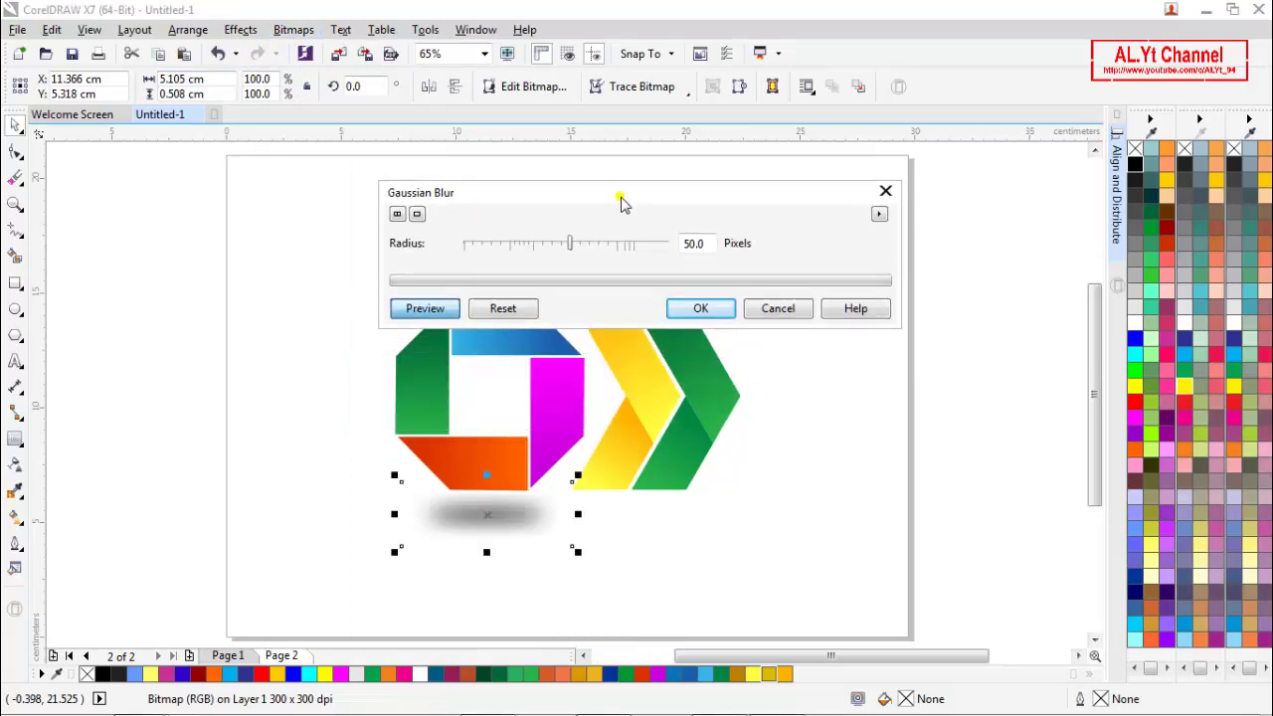
pyautogui.doubleClick(689, 244)
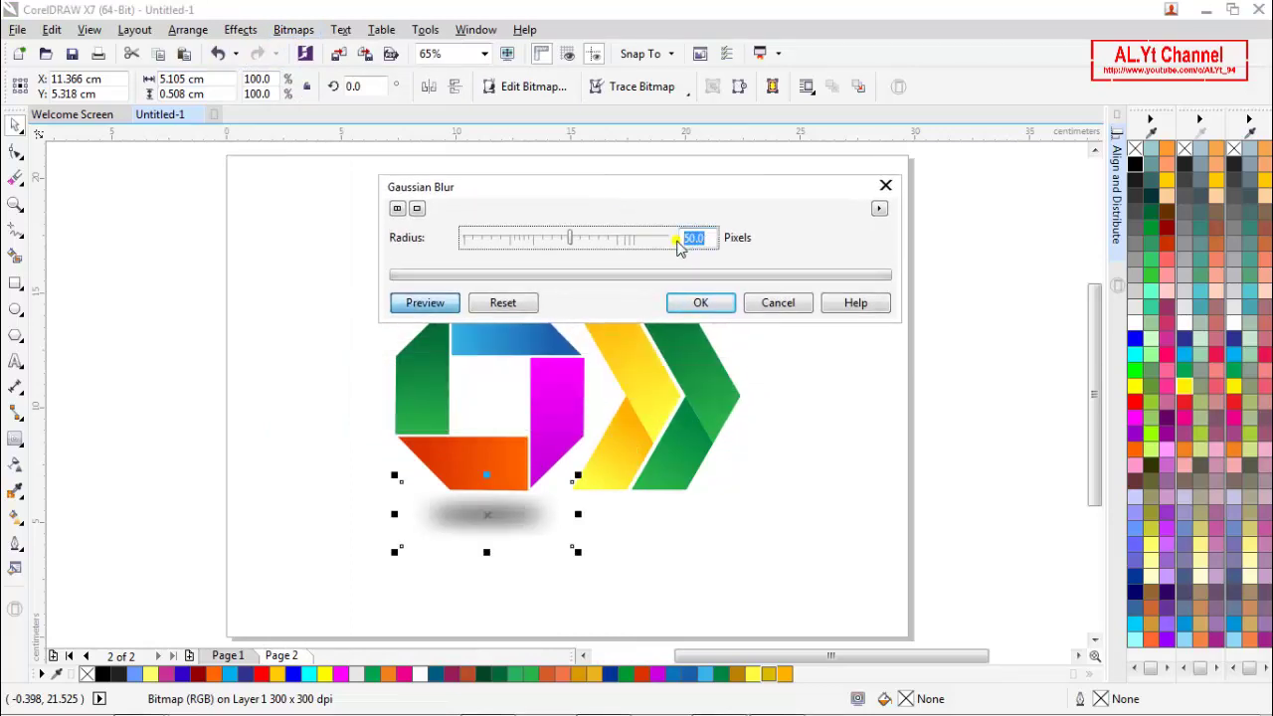
pyautogui.write('30')
pyautogui.press('Return')
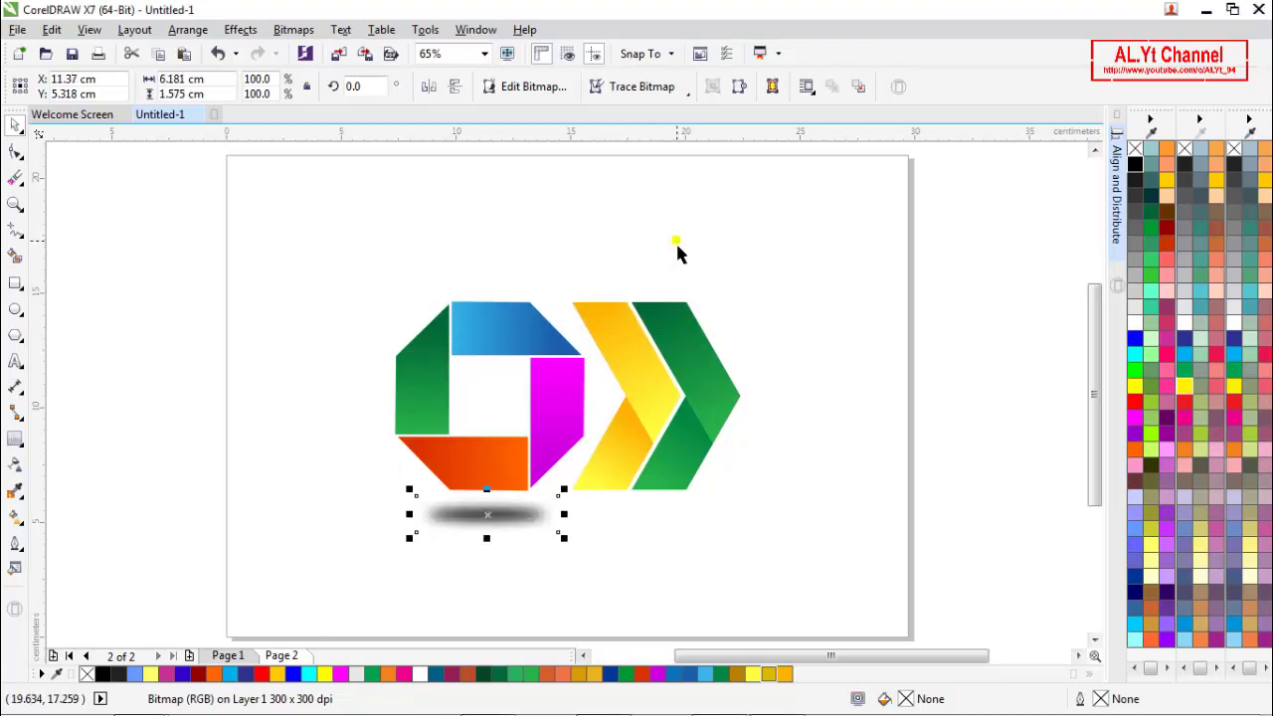
# - Flatten the blurred shadow to about 1.11 cm high and place a copy of it beneath the chevrons
pyautogui.scroll(2, 483, 560)
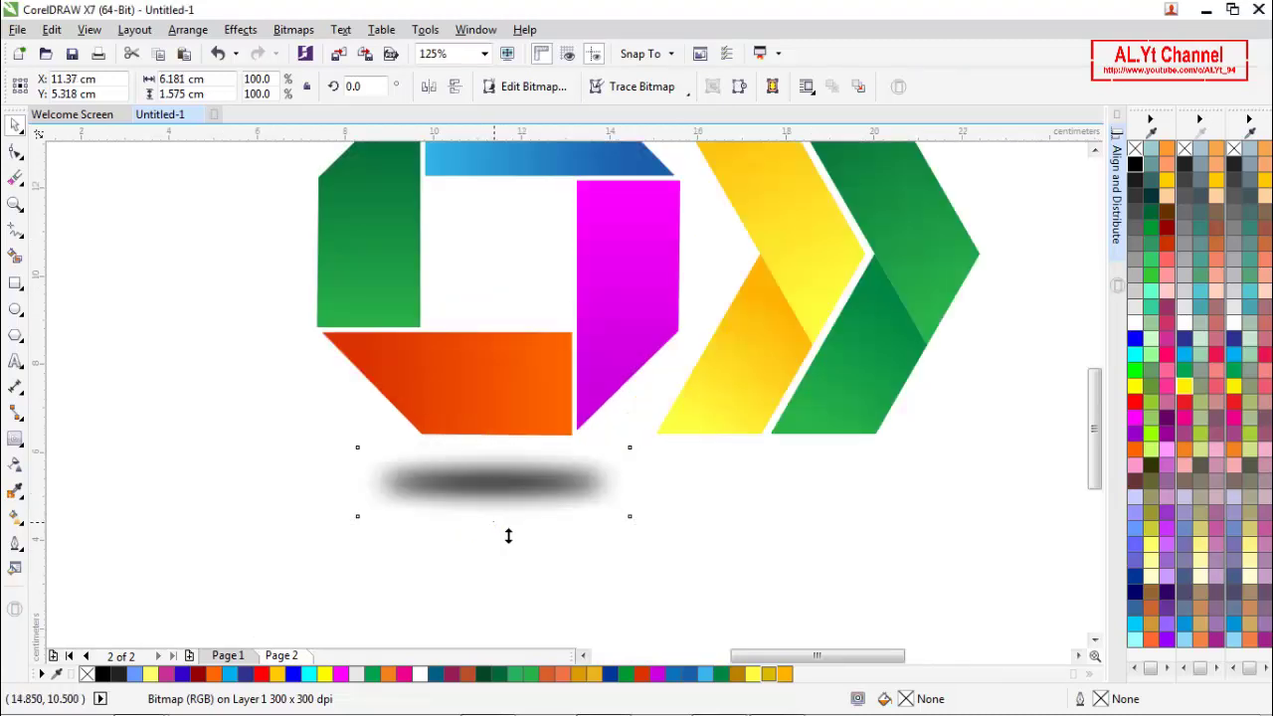
pyautogui.moveTo(507, 530); pyautogui.dragTo(512, 466)
pyautogui.scroll(-2, 499, 518)
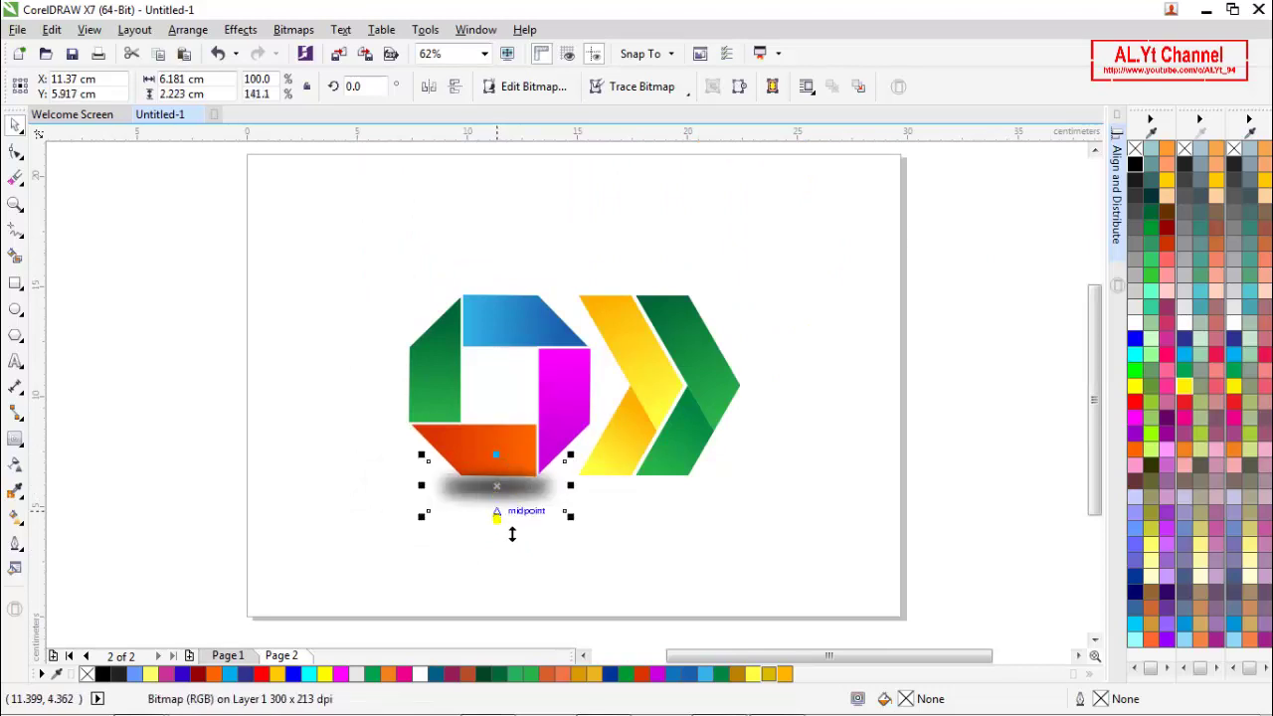
pyautogui.moveTo(512, 534)
pyautogui.mouseDown()
pyautogui.moveTo(512, 490)
pyautogui.moveTo(512, 514)
pyautogui.mouseUp()
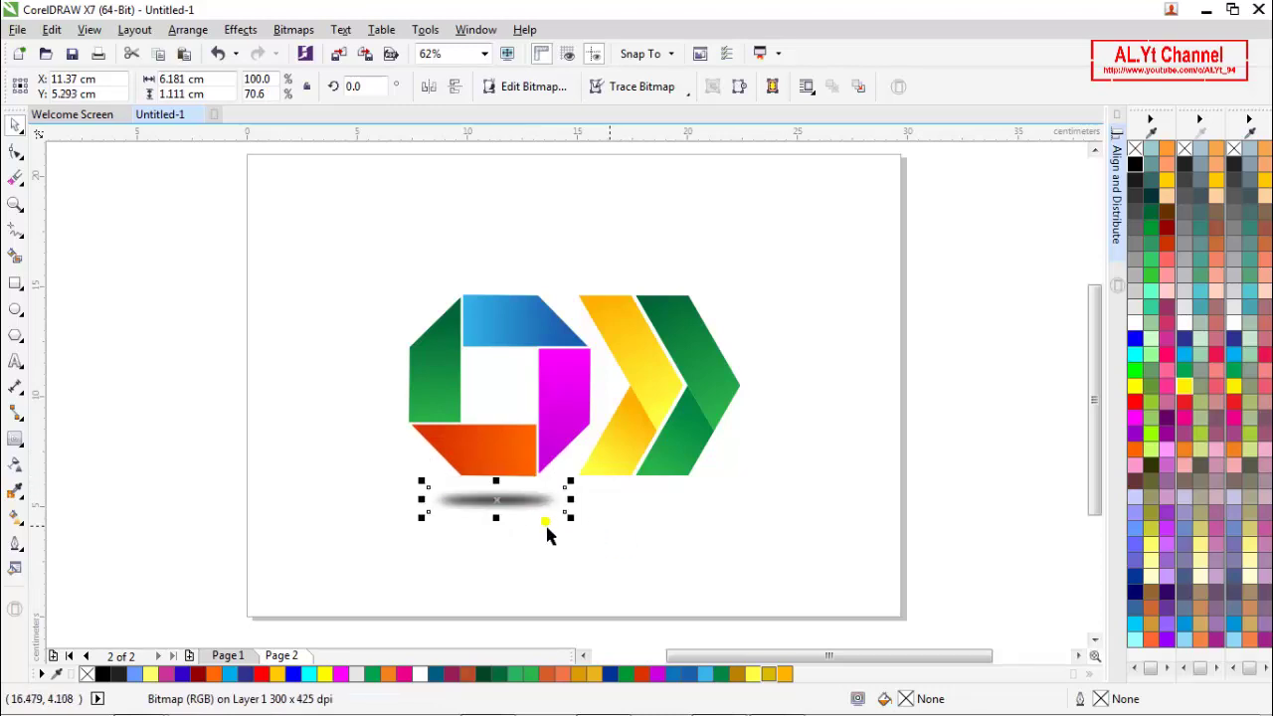
pyautogui.moveTo(513, 518); pyautogui.dragTo(658, 519)
pyautogui.click(775, 537)
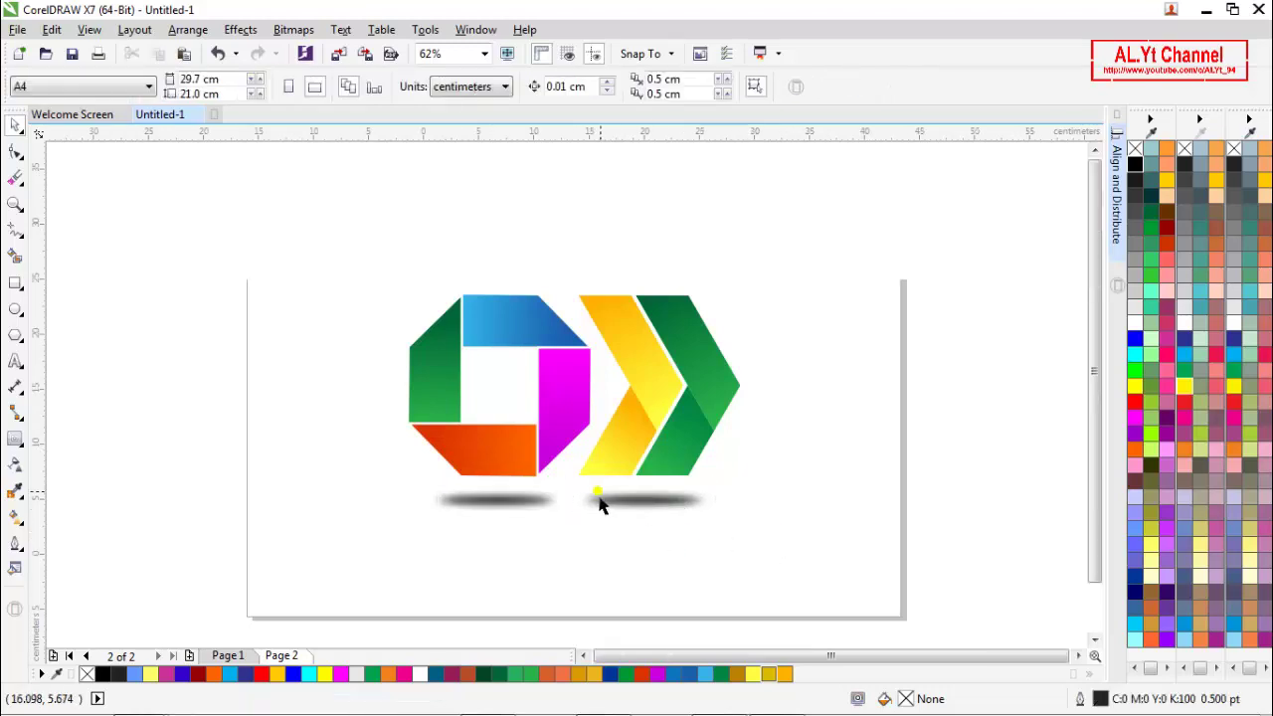
# - Group the logo with both shadows and enlarge the group from its centre to about 18.6 × 12.3 cm
pyautogui.scroll(-1, 600, 497)
pyautogui.moveTo(674, 546); pyautogui.dragTo(707, 553)
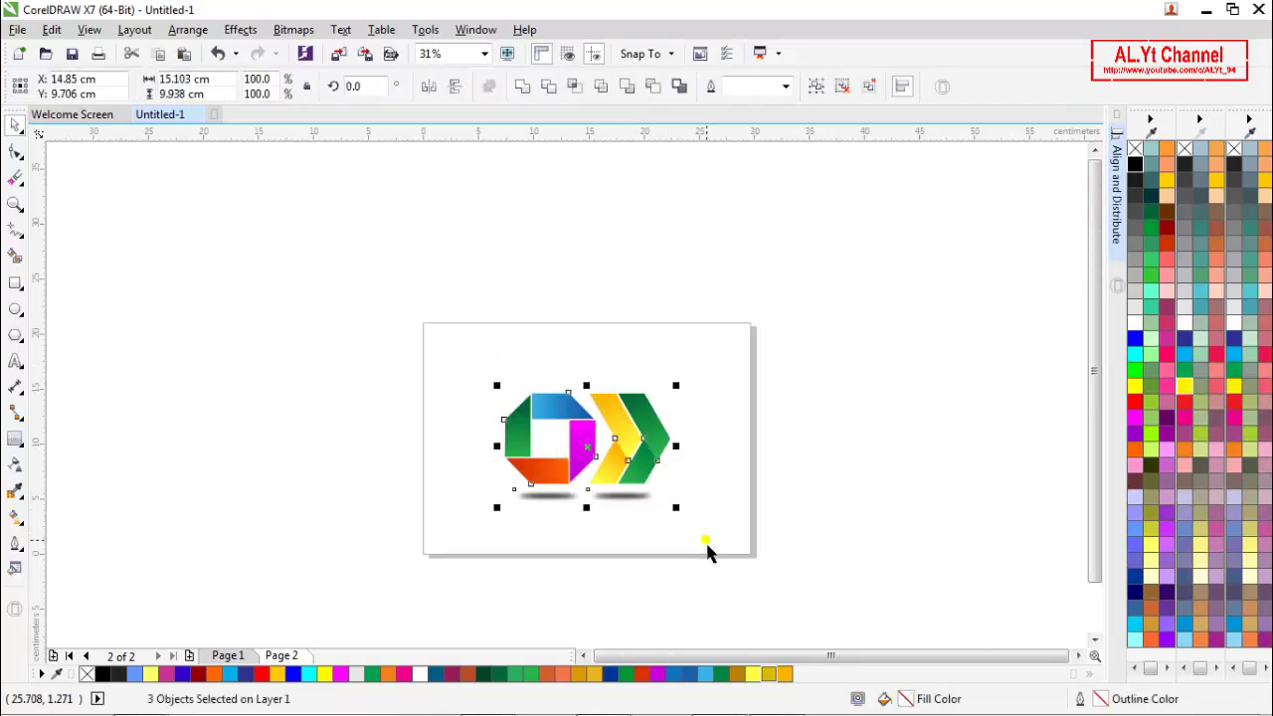
pyautogui.click(815, 88)
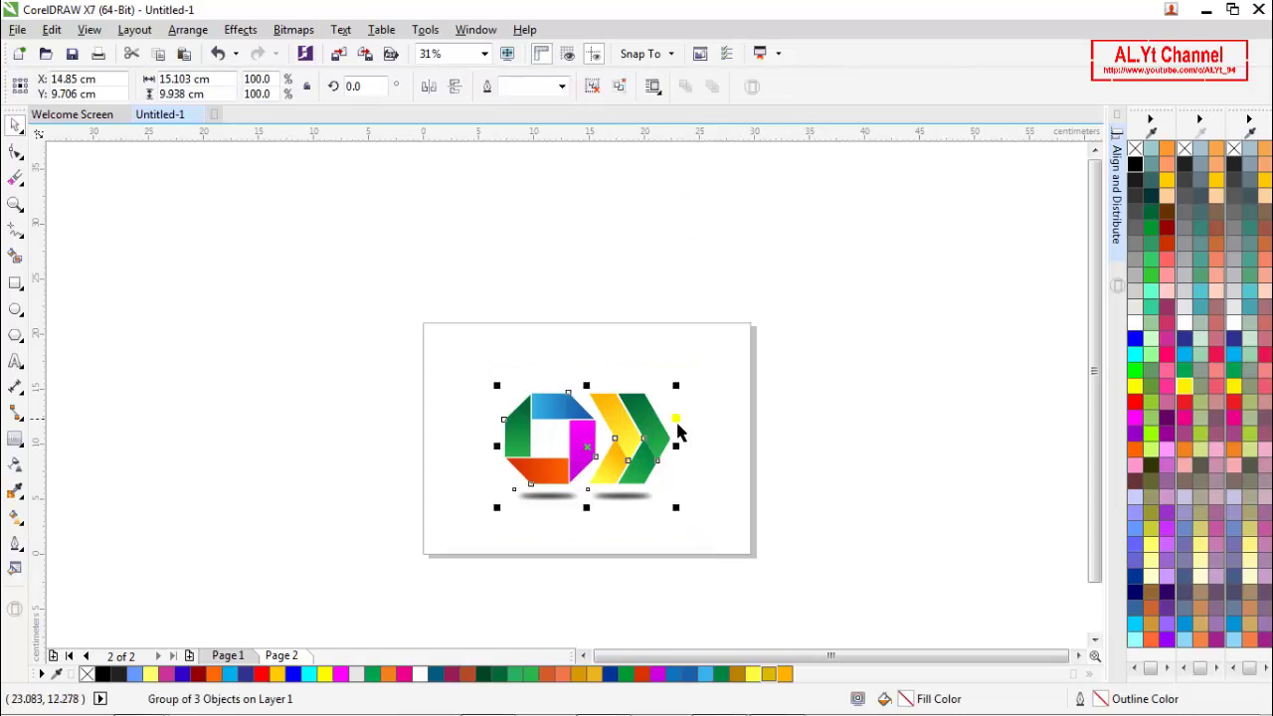
pyautogui.moveTo(684, 401); pyautogui.dragTo(710, 383)
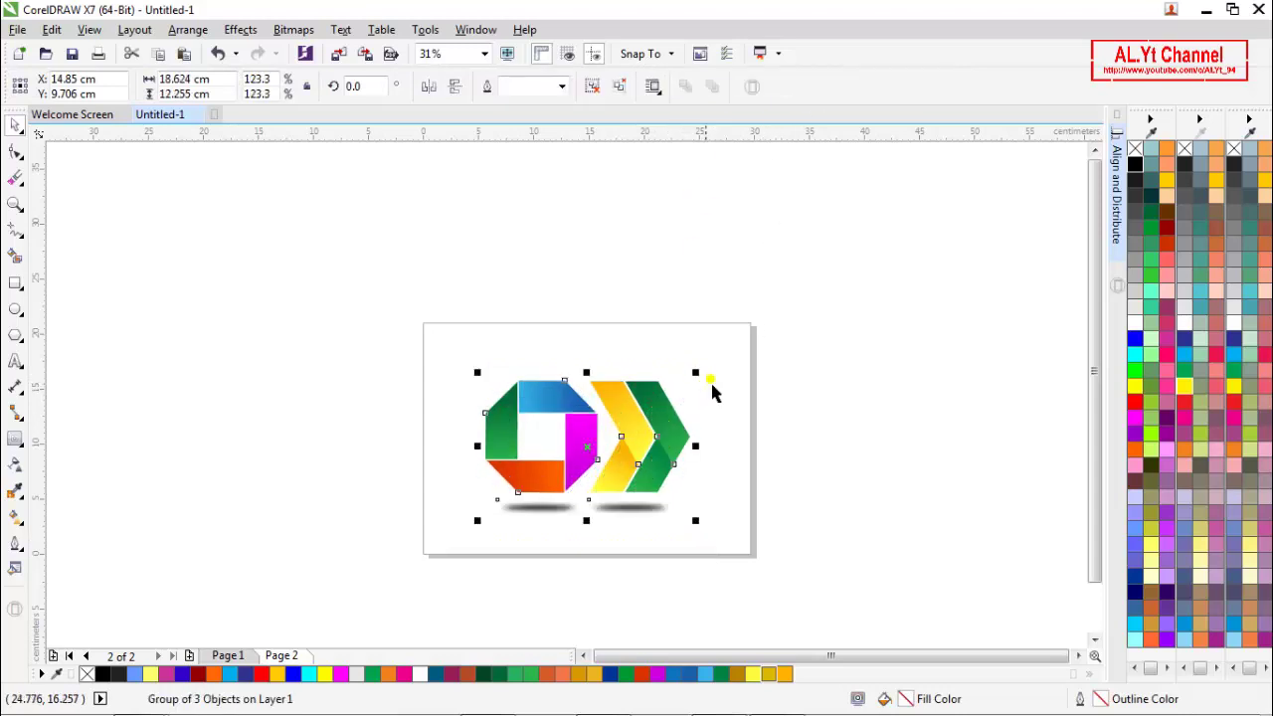
# - Shift the grouped logo and its shadows up about 0.6 cm on the page and deselect it
pyautogui.click(779, 393)
pyautogui.press('z')
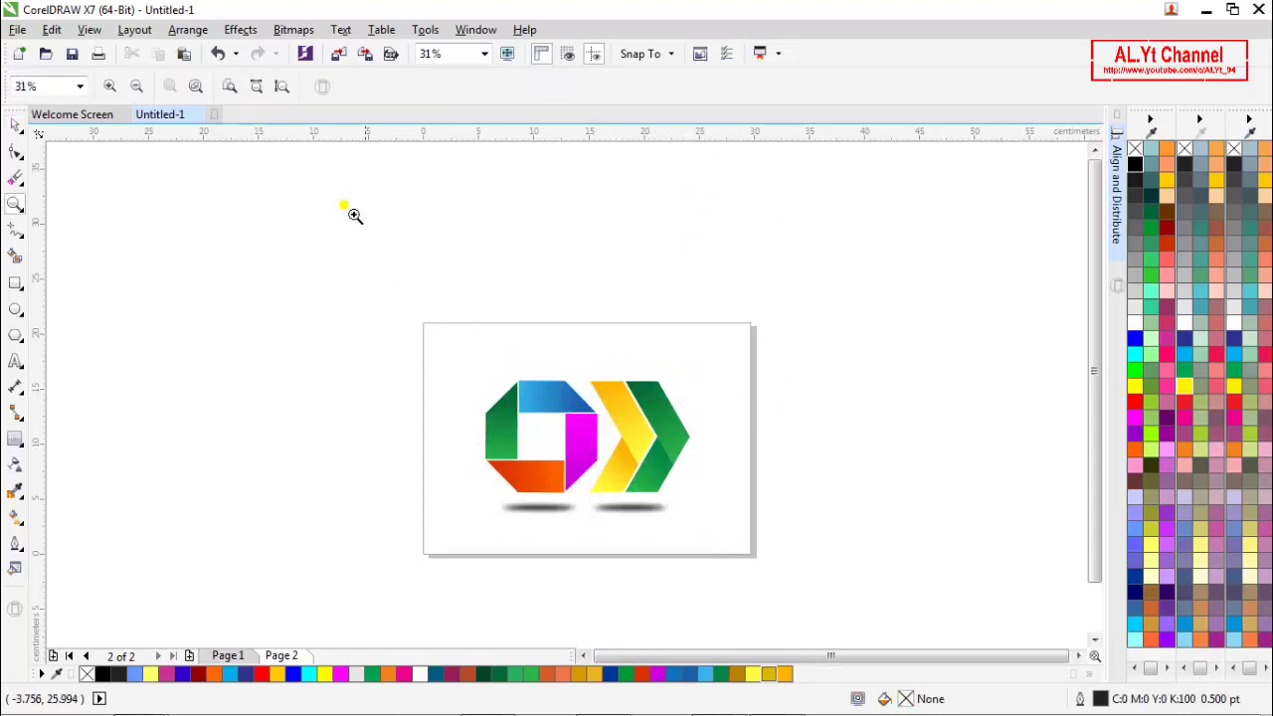
pyautogui.click(281, 87)
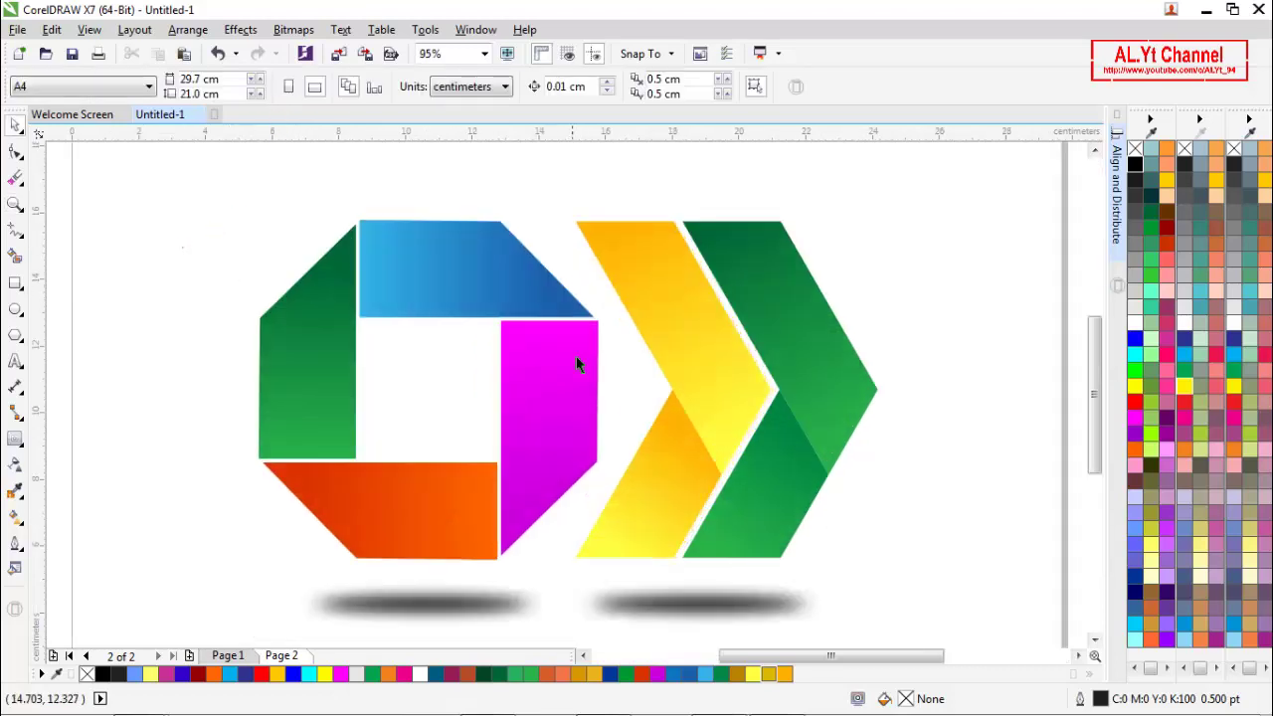
pyautogui.click(576, 364)
pyautogui.moveTo(580, 361); pyautogui.dragTo(580, 341)
pyautogui.click(945, 385)
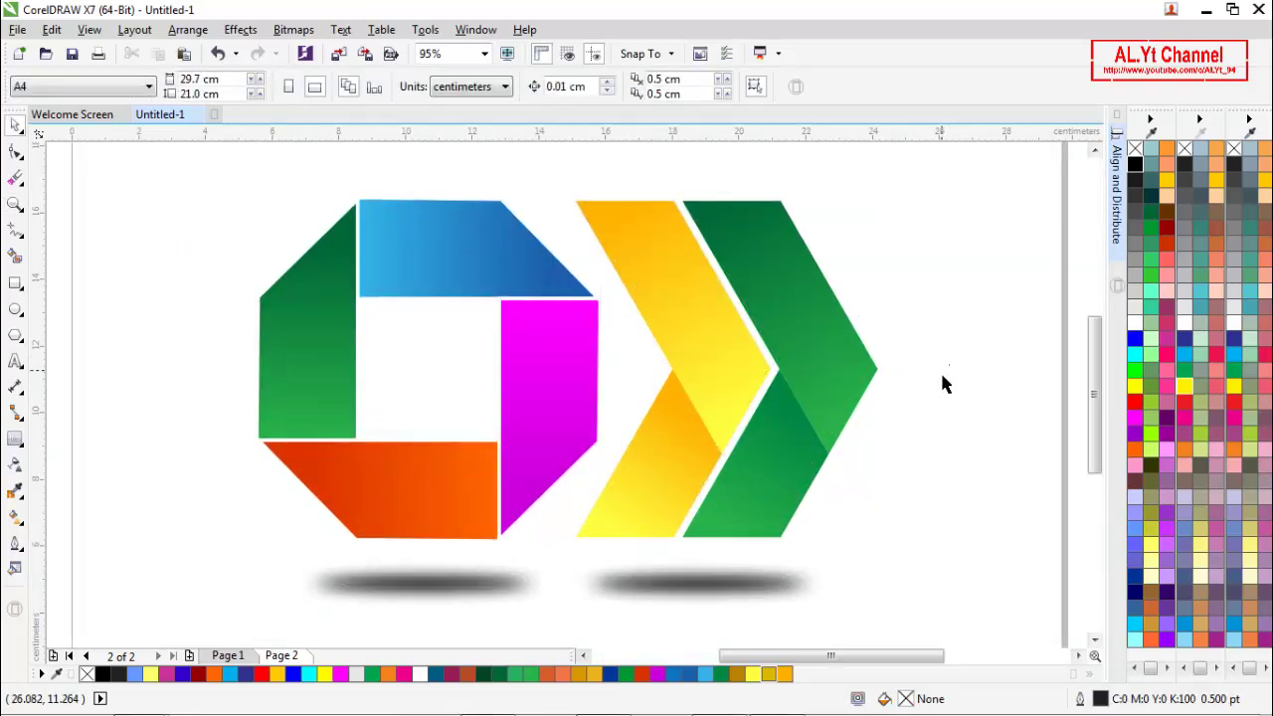